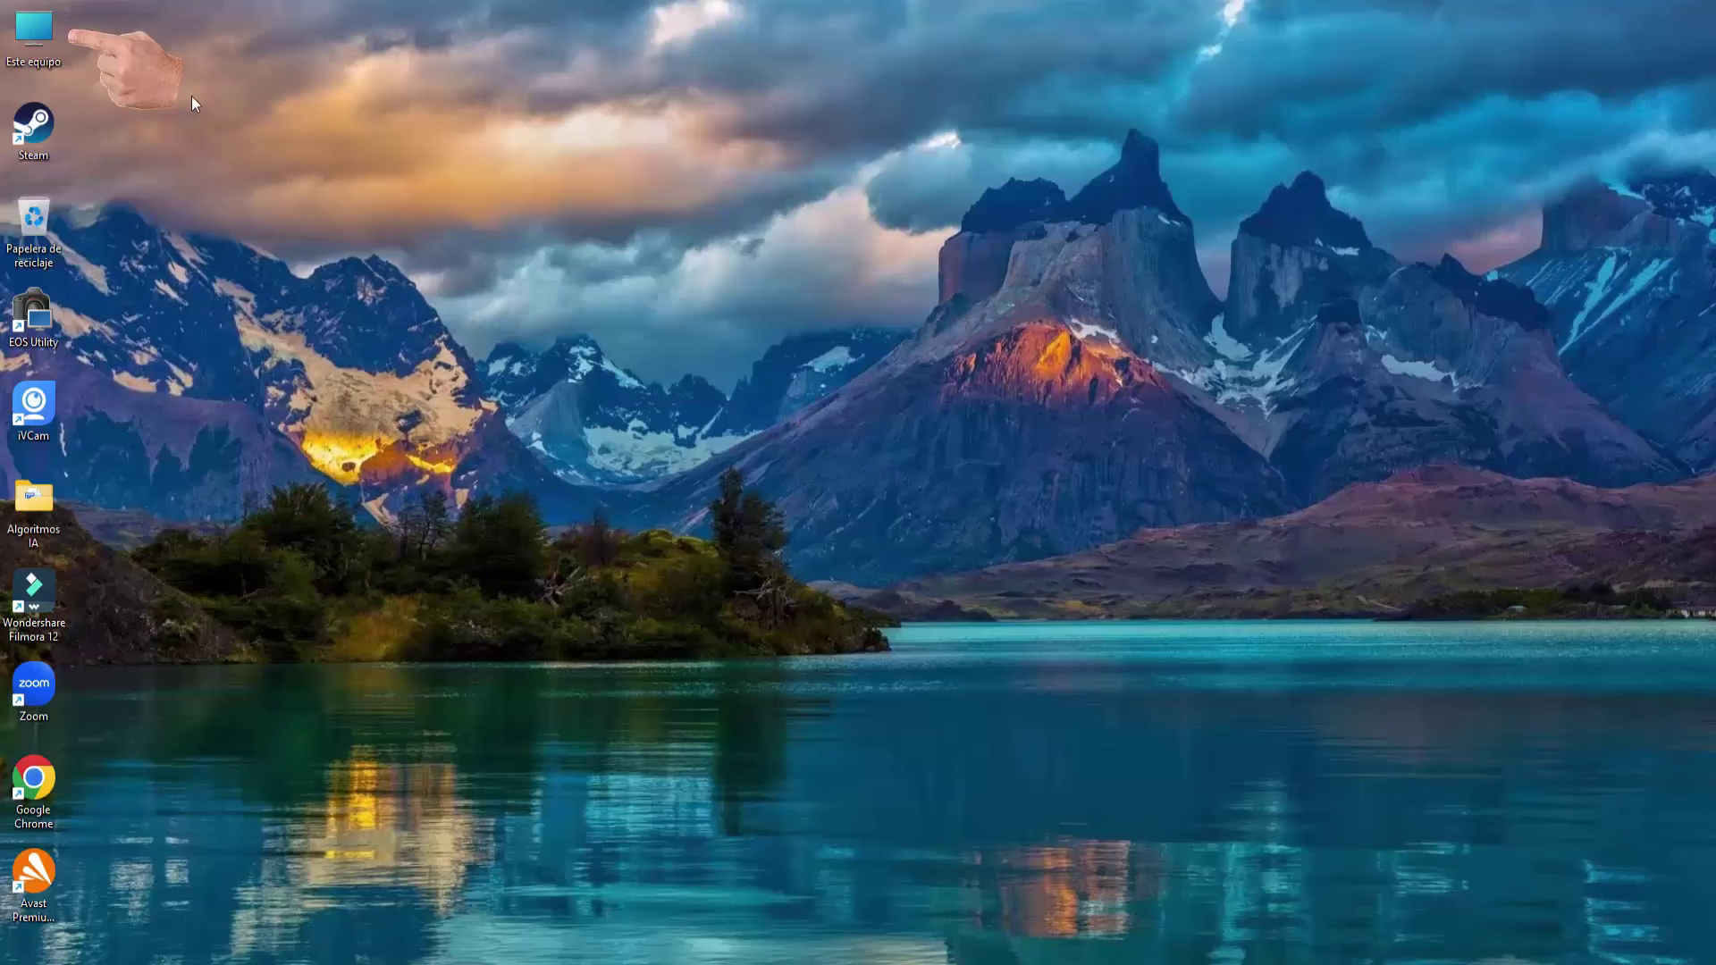
Check the device specifications and system type in the properties of Este equipo, and close the settings window
{"action": "right_click", "coordinate": [53, 47]}
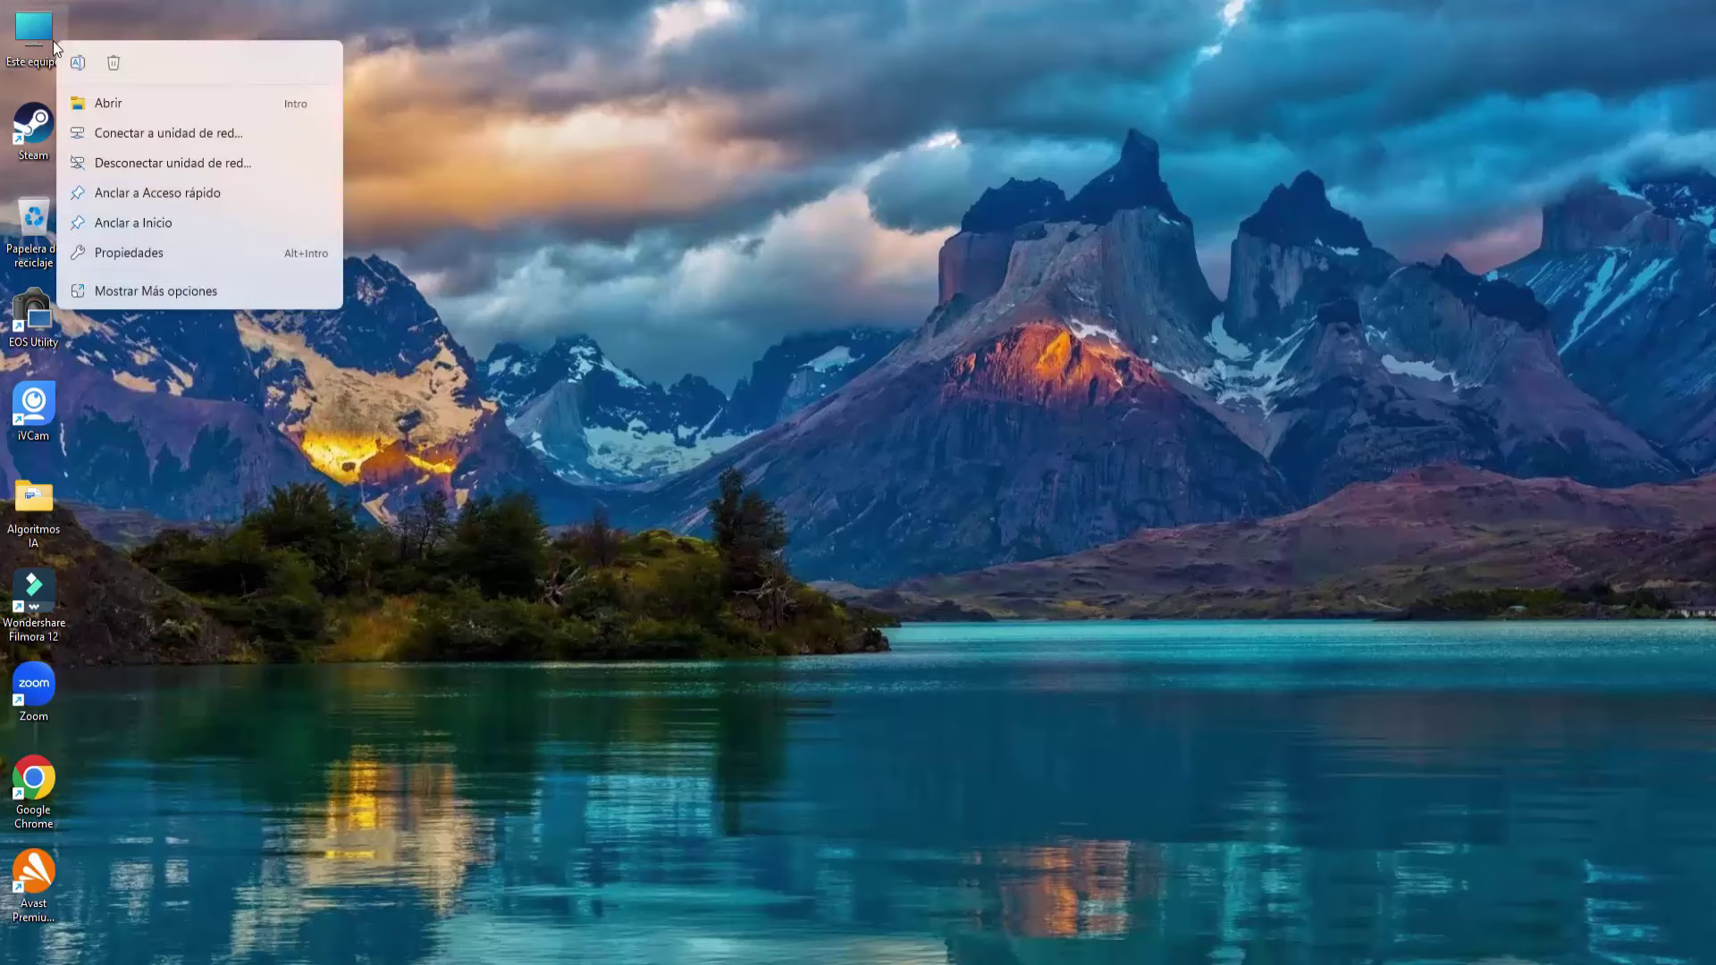
{"action": "left_click", "coordinate": [148, 293]}
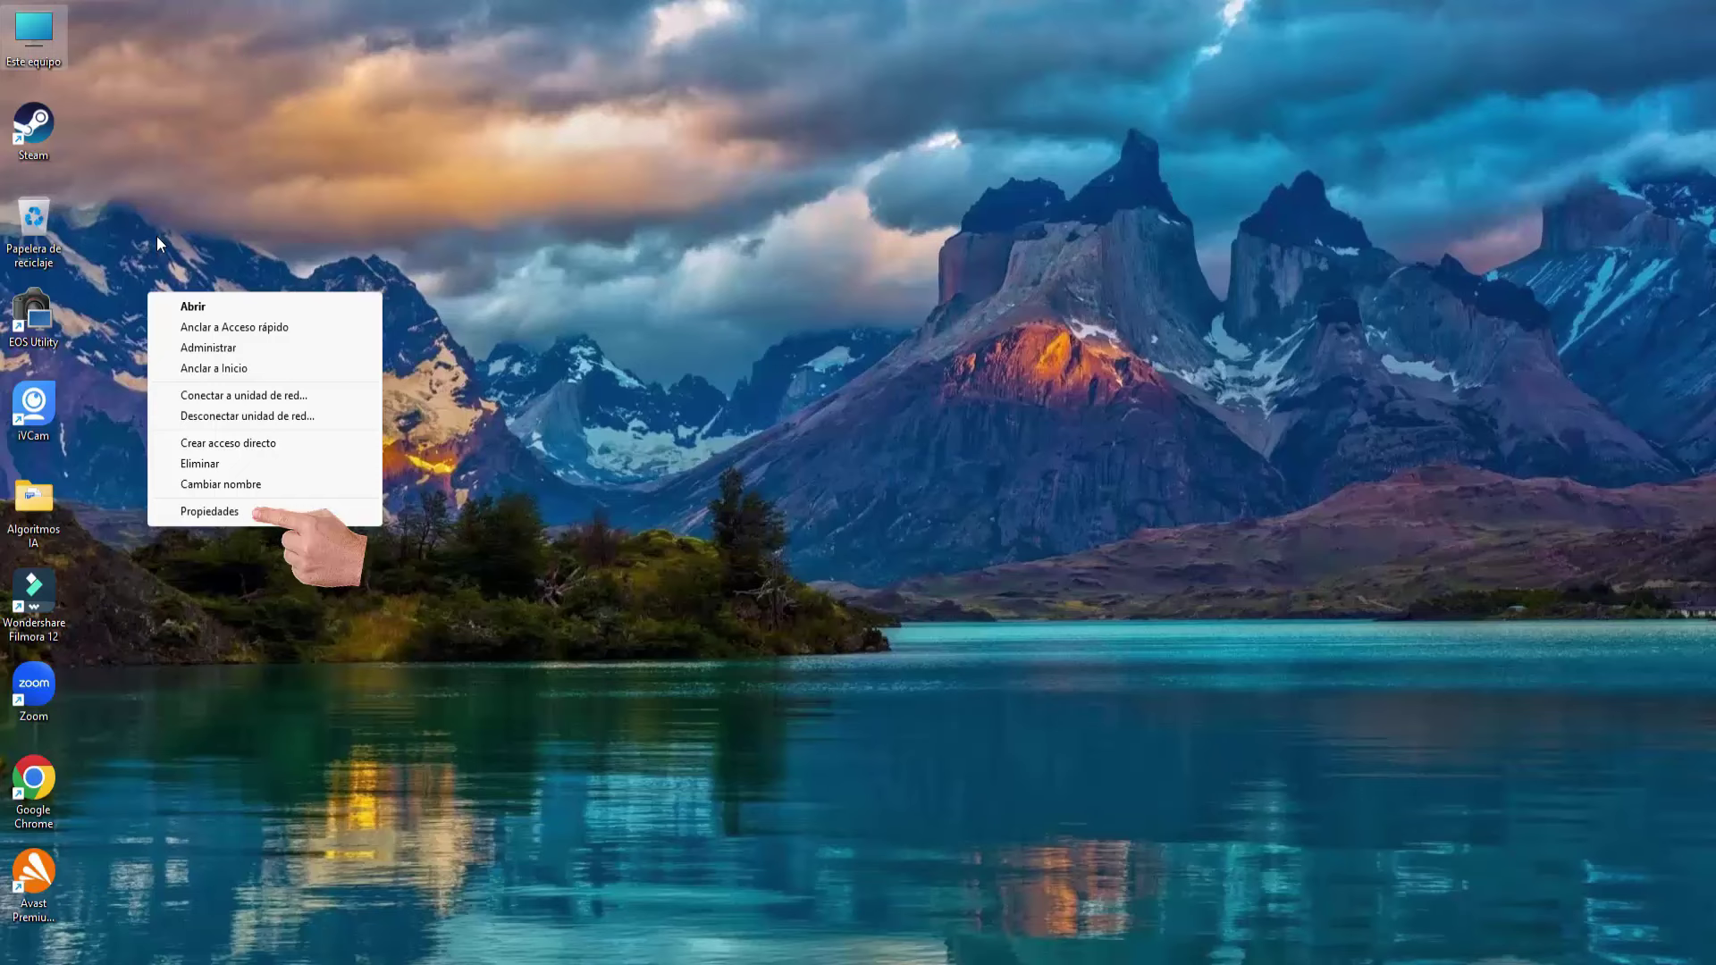
{"action": "left_click", "coordinate": [238, 512]}
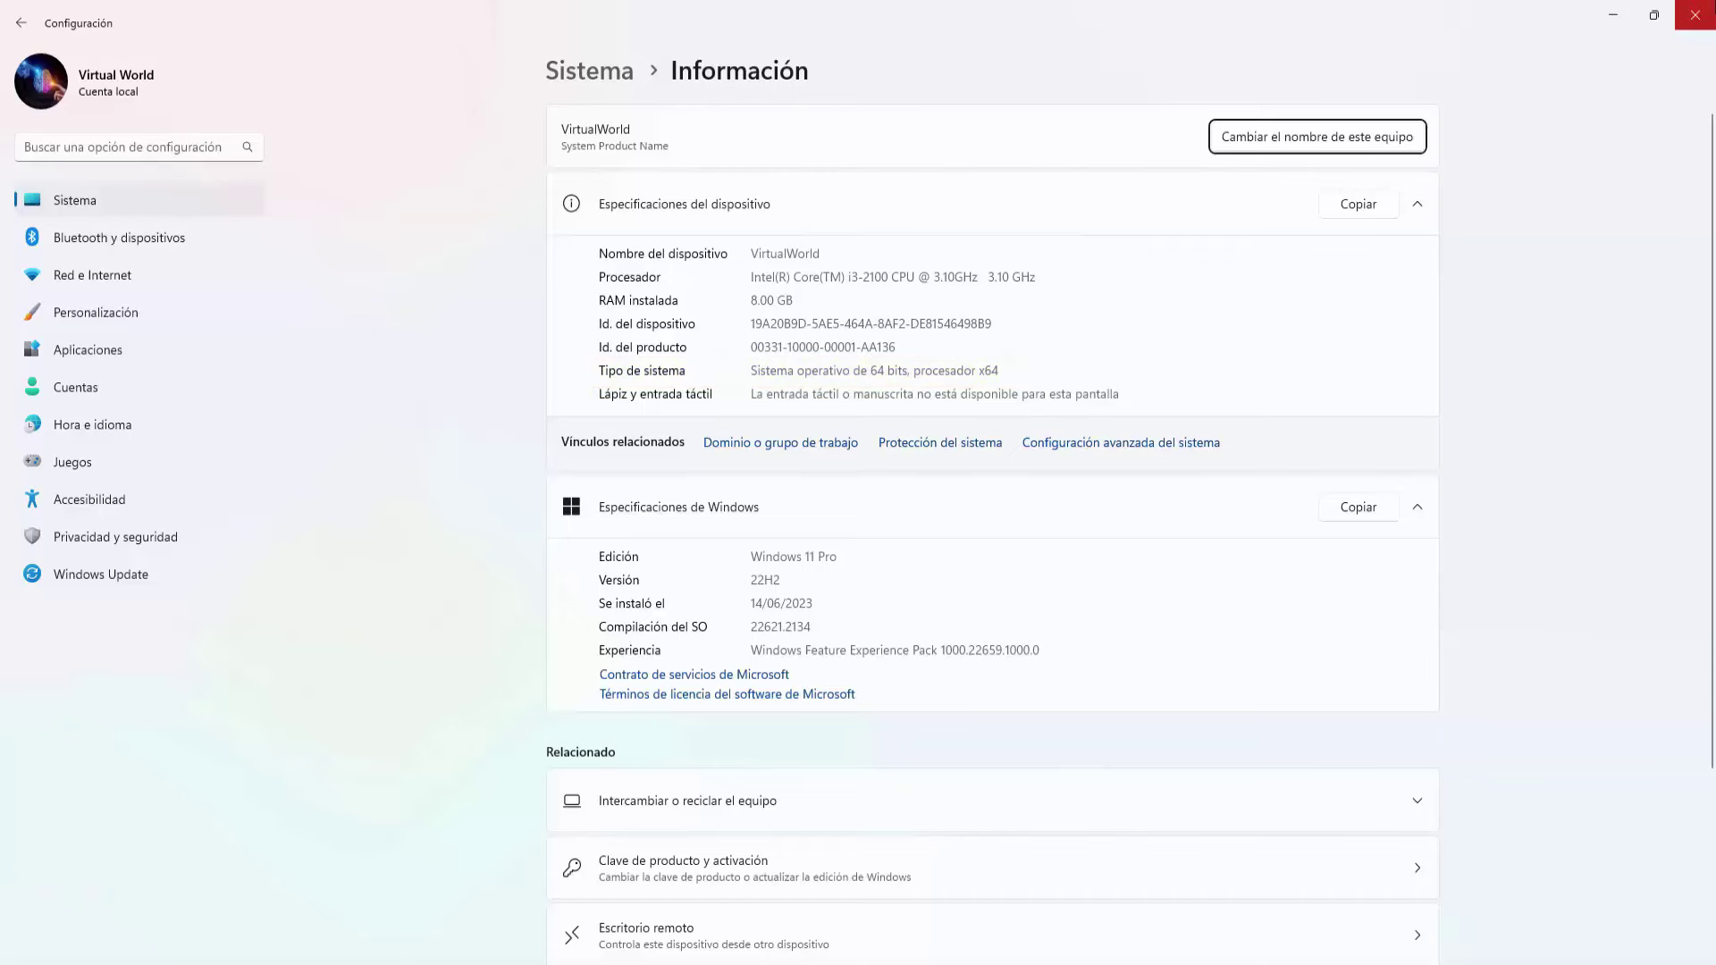
{"action": "left_click", "coordinate": [1695, 15]}
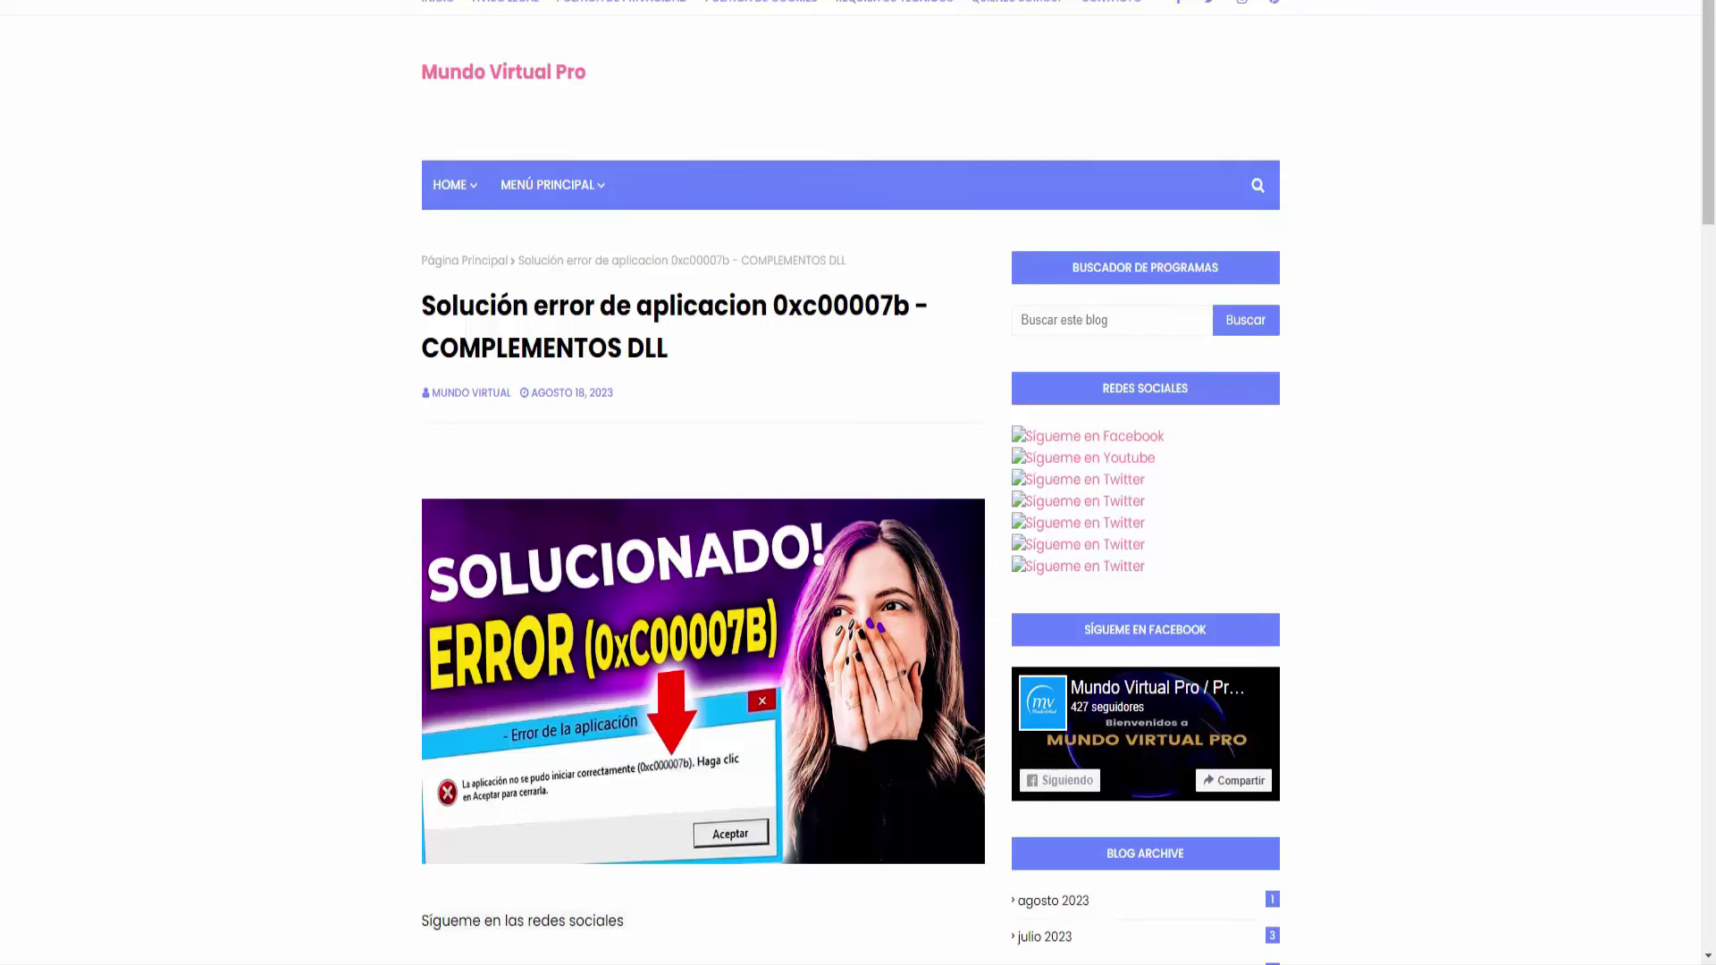
Download the Complementos ausentes DLL archive from MediaFire through the blog post's download link
{"action": "scroll", "coordinate": [1714, 382], "scroll_direction": "down", "scroll_amount": 12}
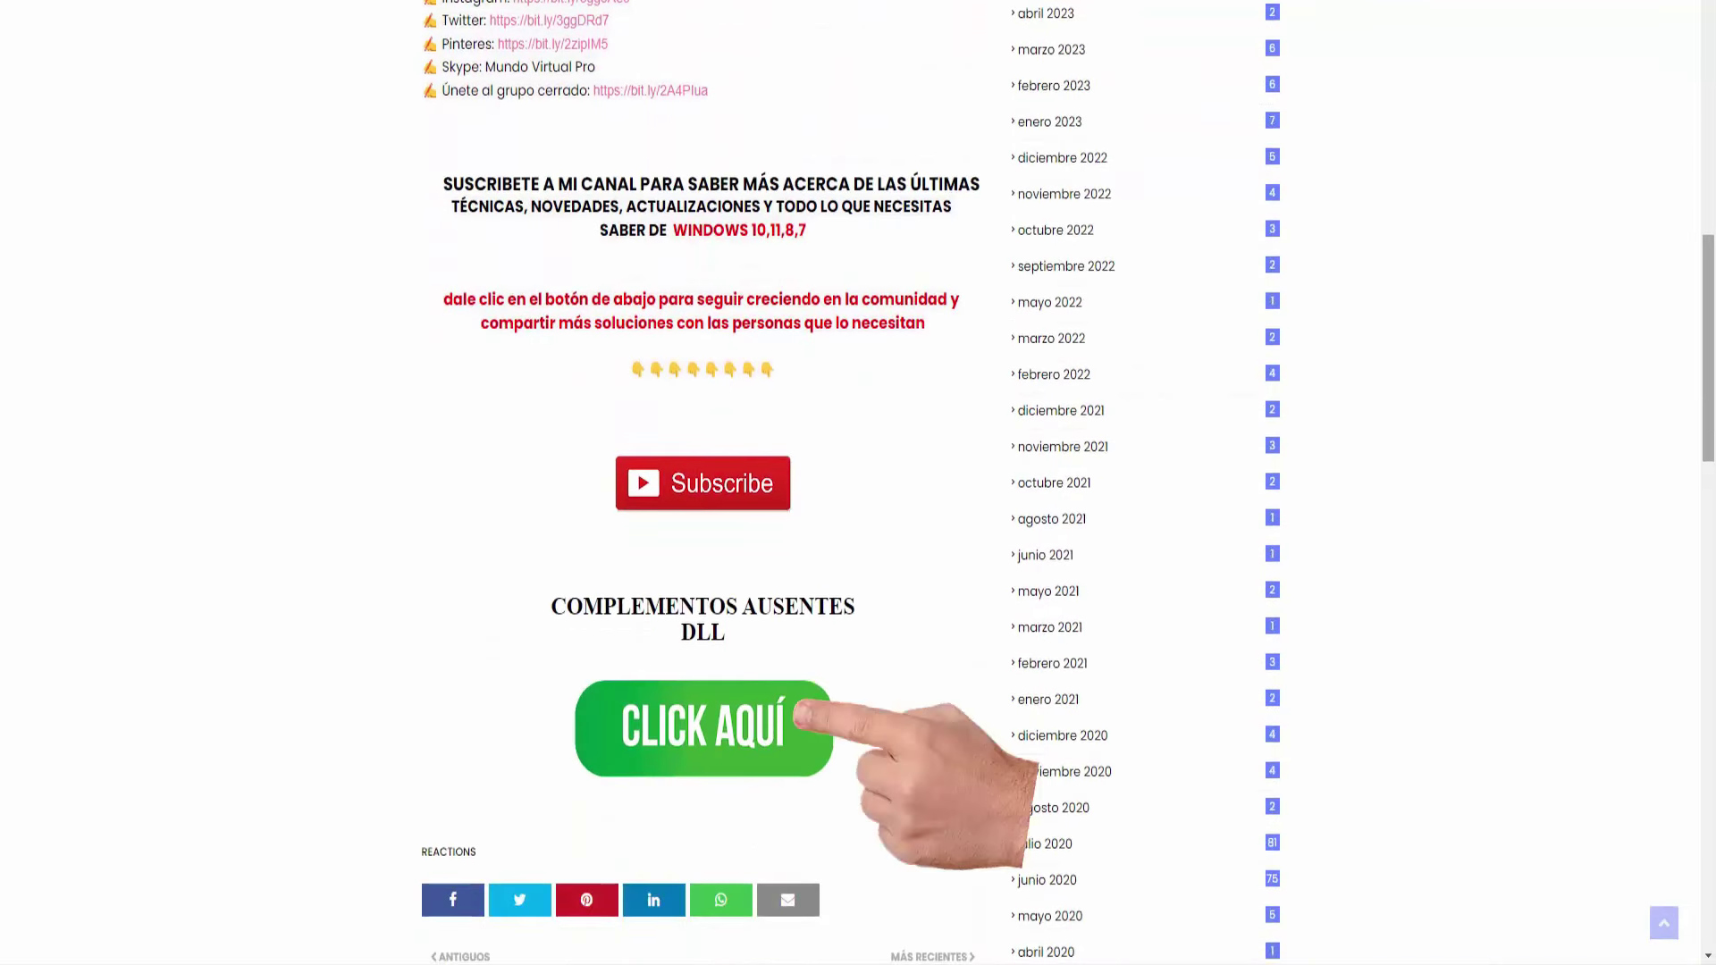
{"action": "left_click", "coordinate": [798, 730]}
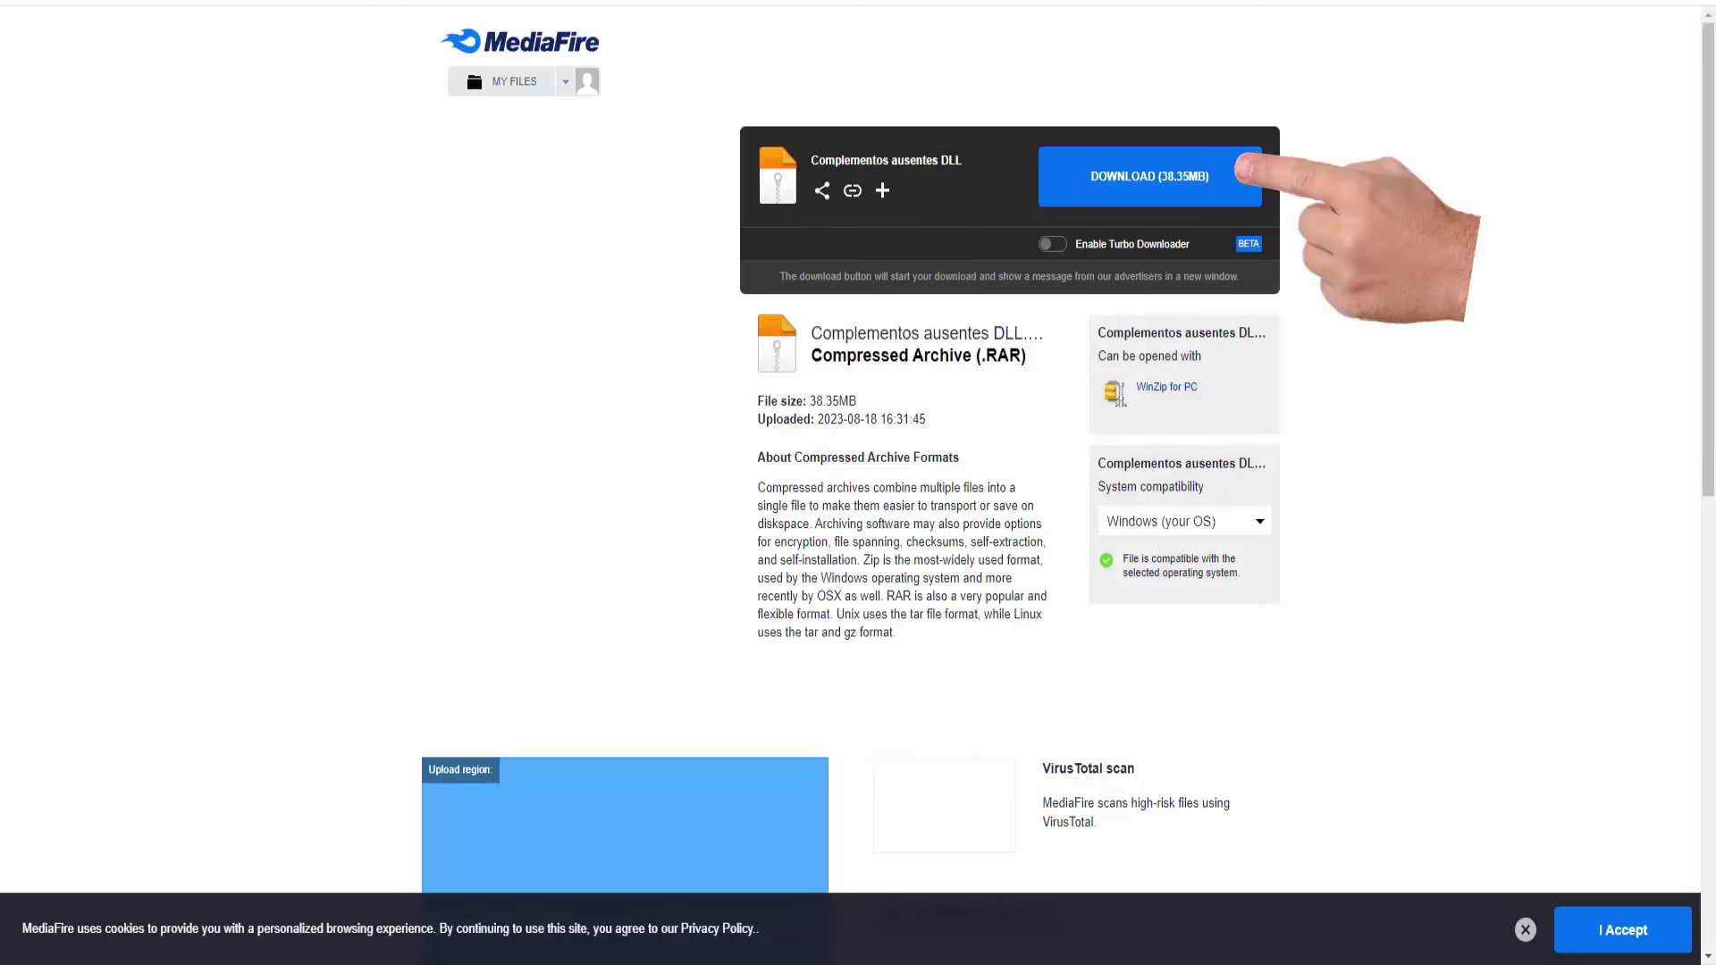
{"action": "left_click", "coordinate": [1226, 202]}
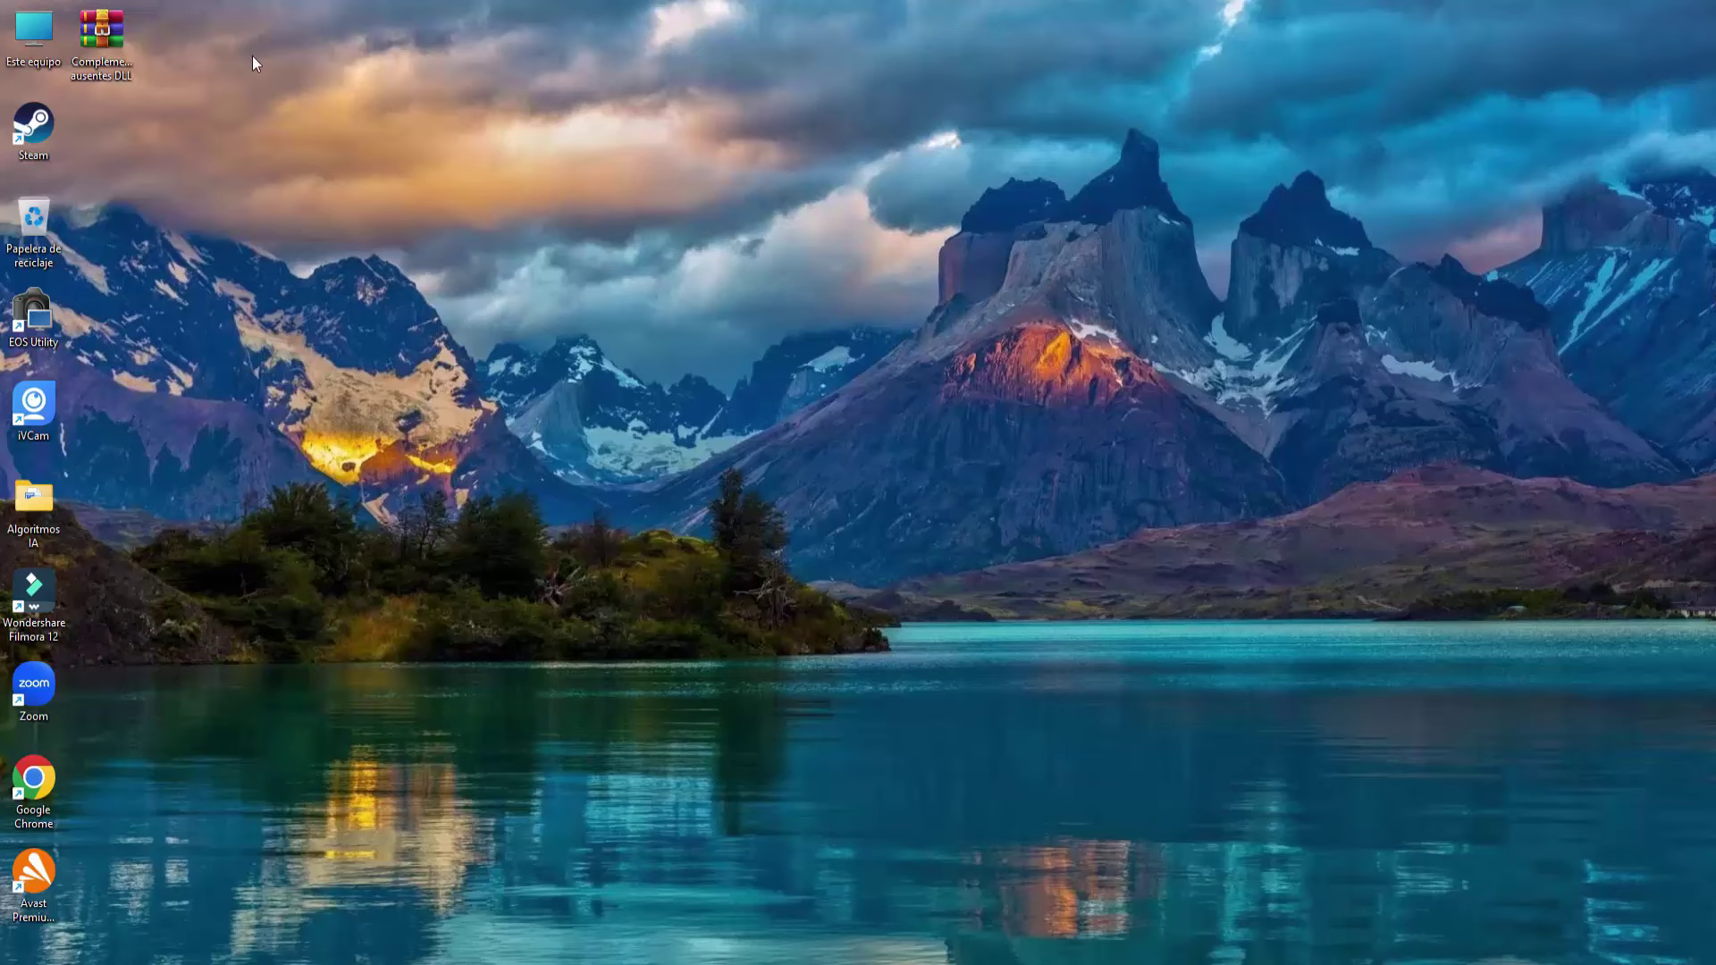
Extract the Complementos ausentes DLL archive onto the desktop with WinRAR and place the extracted folder beside the archive in mid-desktop
{"action": "left_click_drag", "start_coordinate": [101, 33], "coordinate": [781, 393]}
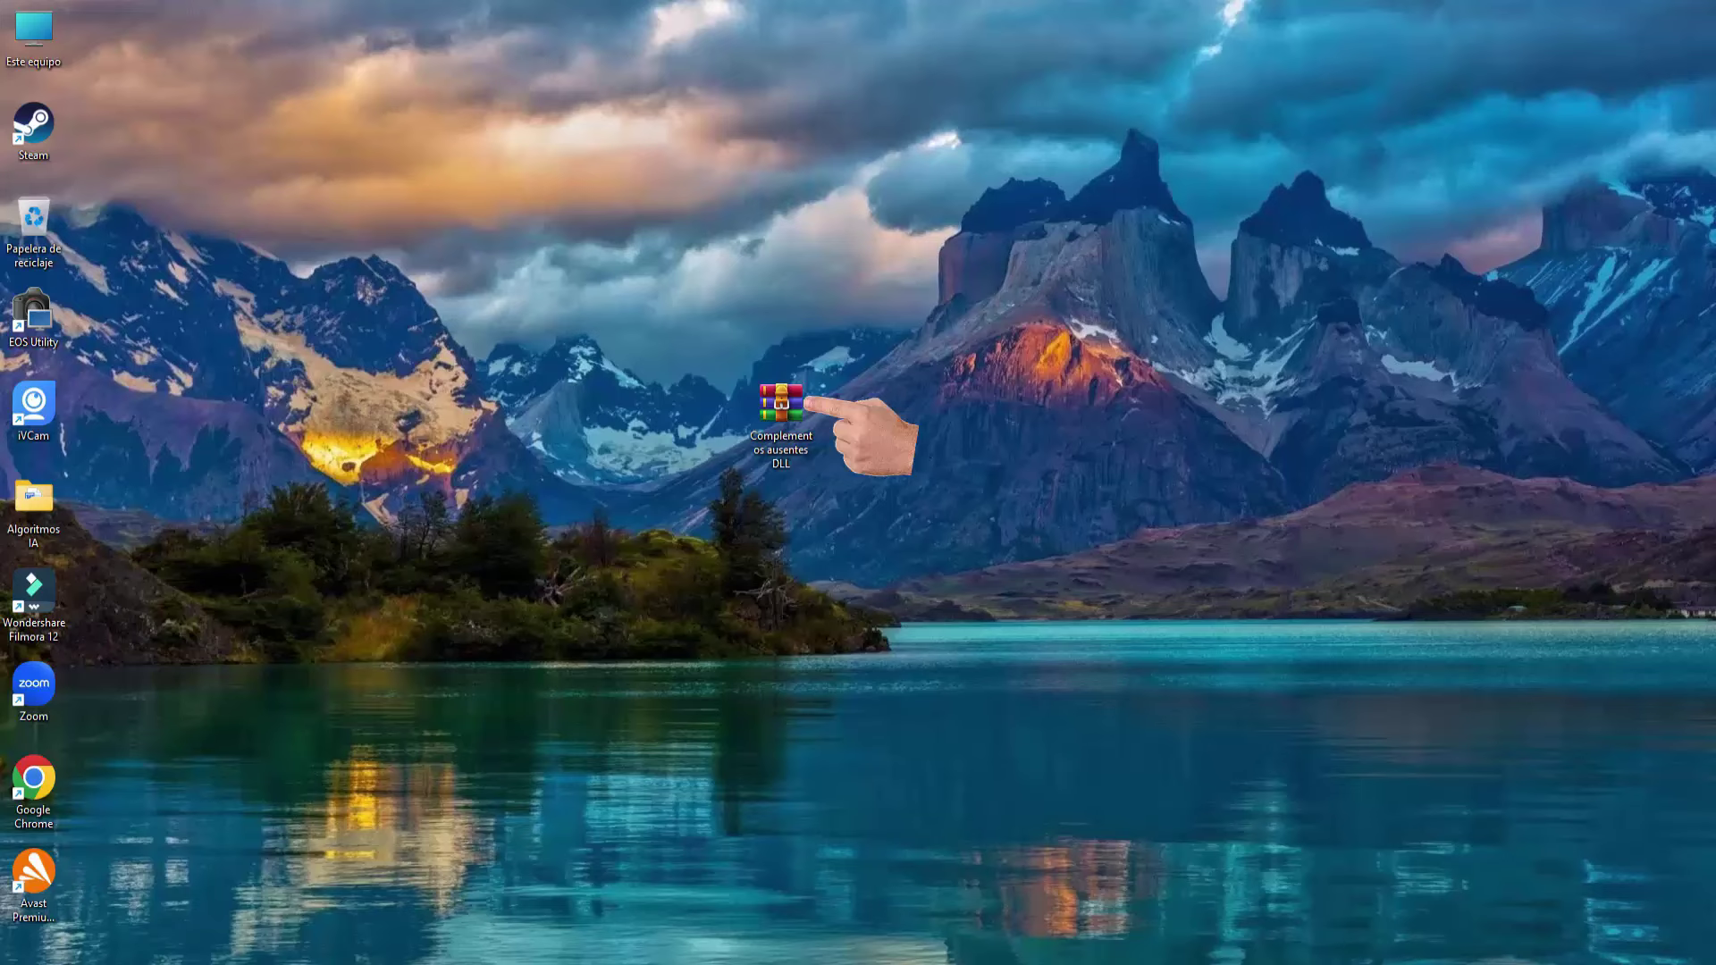
{"action": "right_click", "coordinate": [797, 411]}
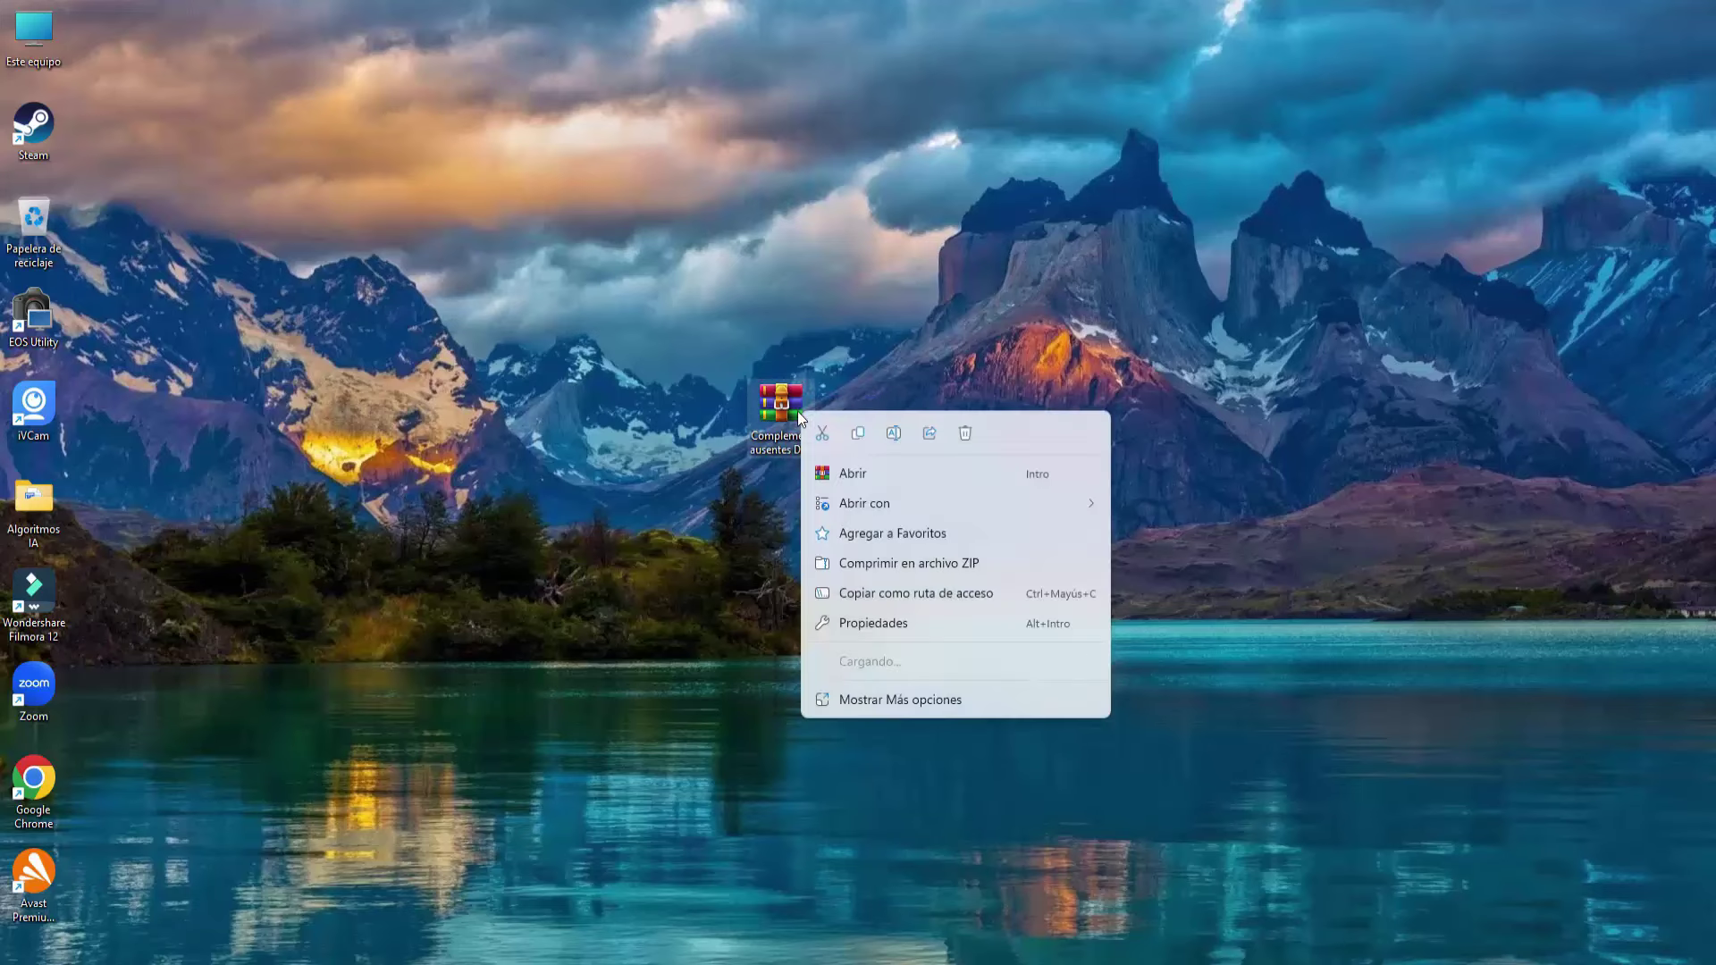
{"action": "mouse_move", "coordinate": [953, 665]}
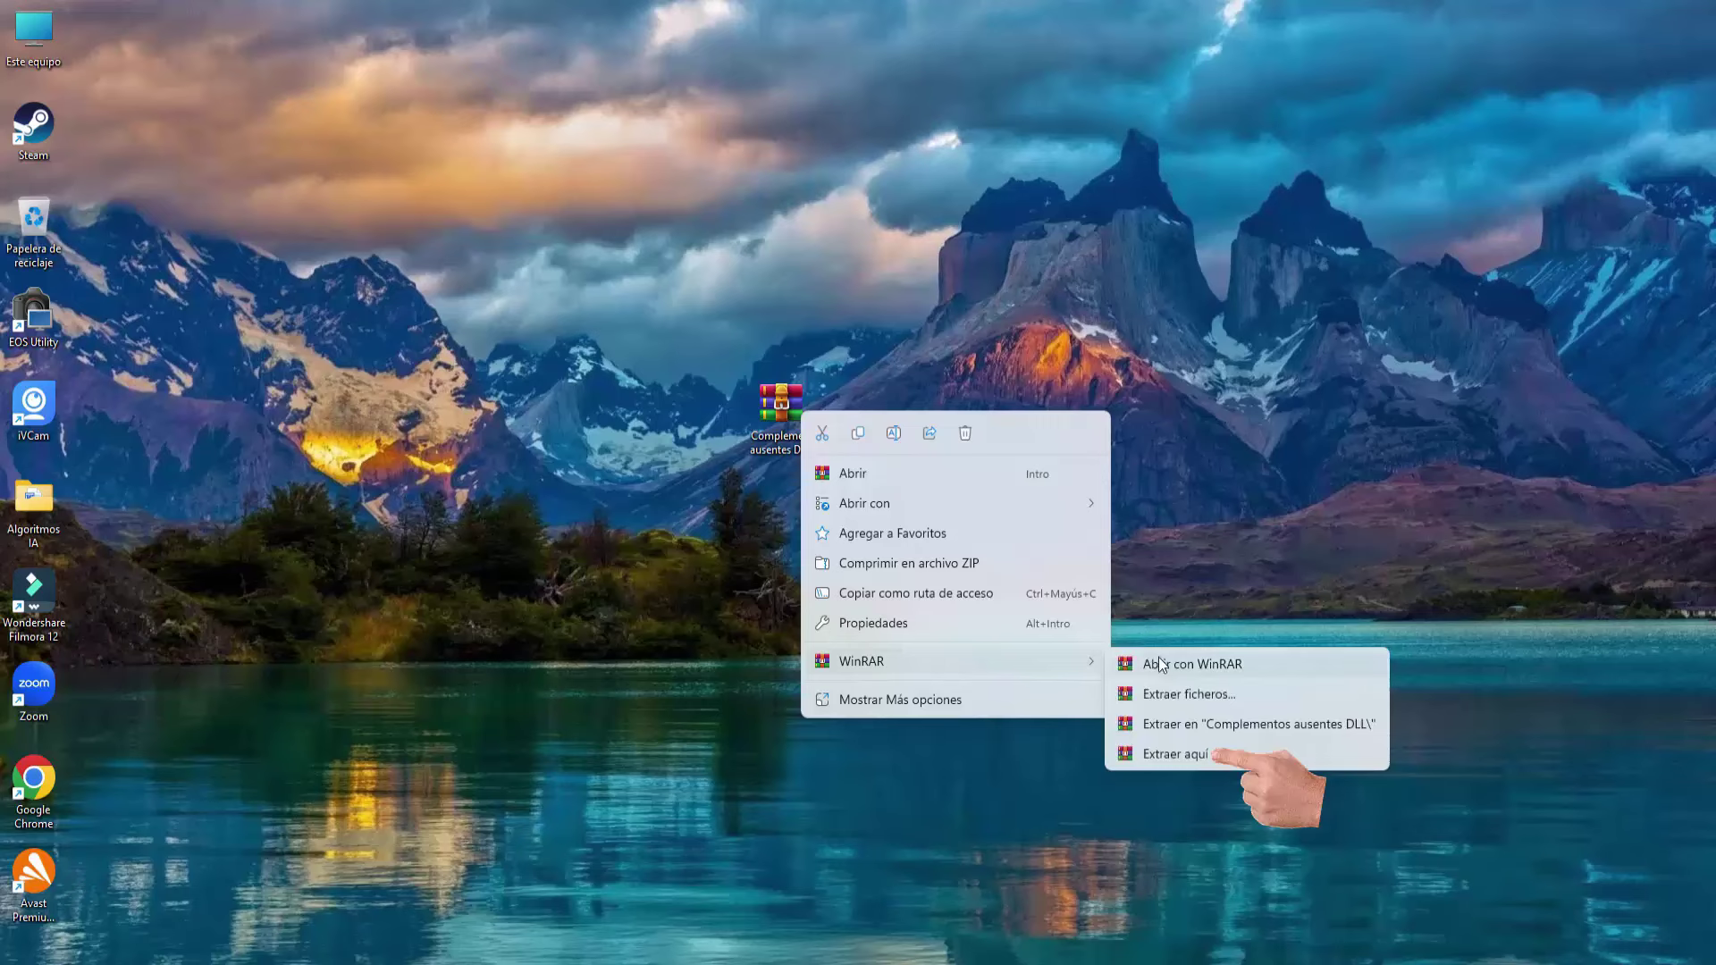
{"action": "left_click", "coordinate": [1182, 759]}
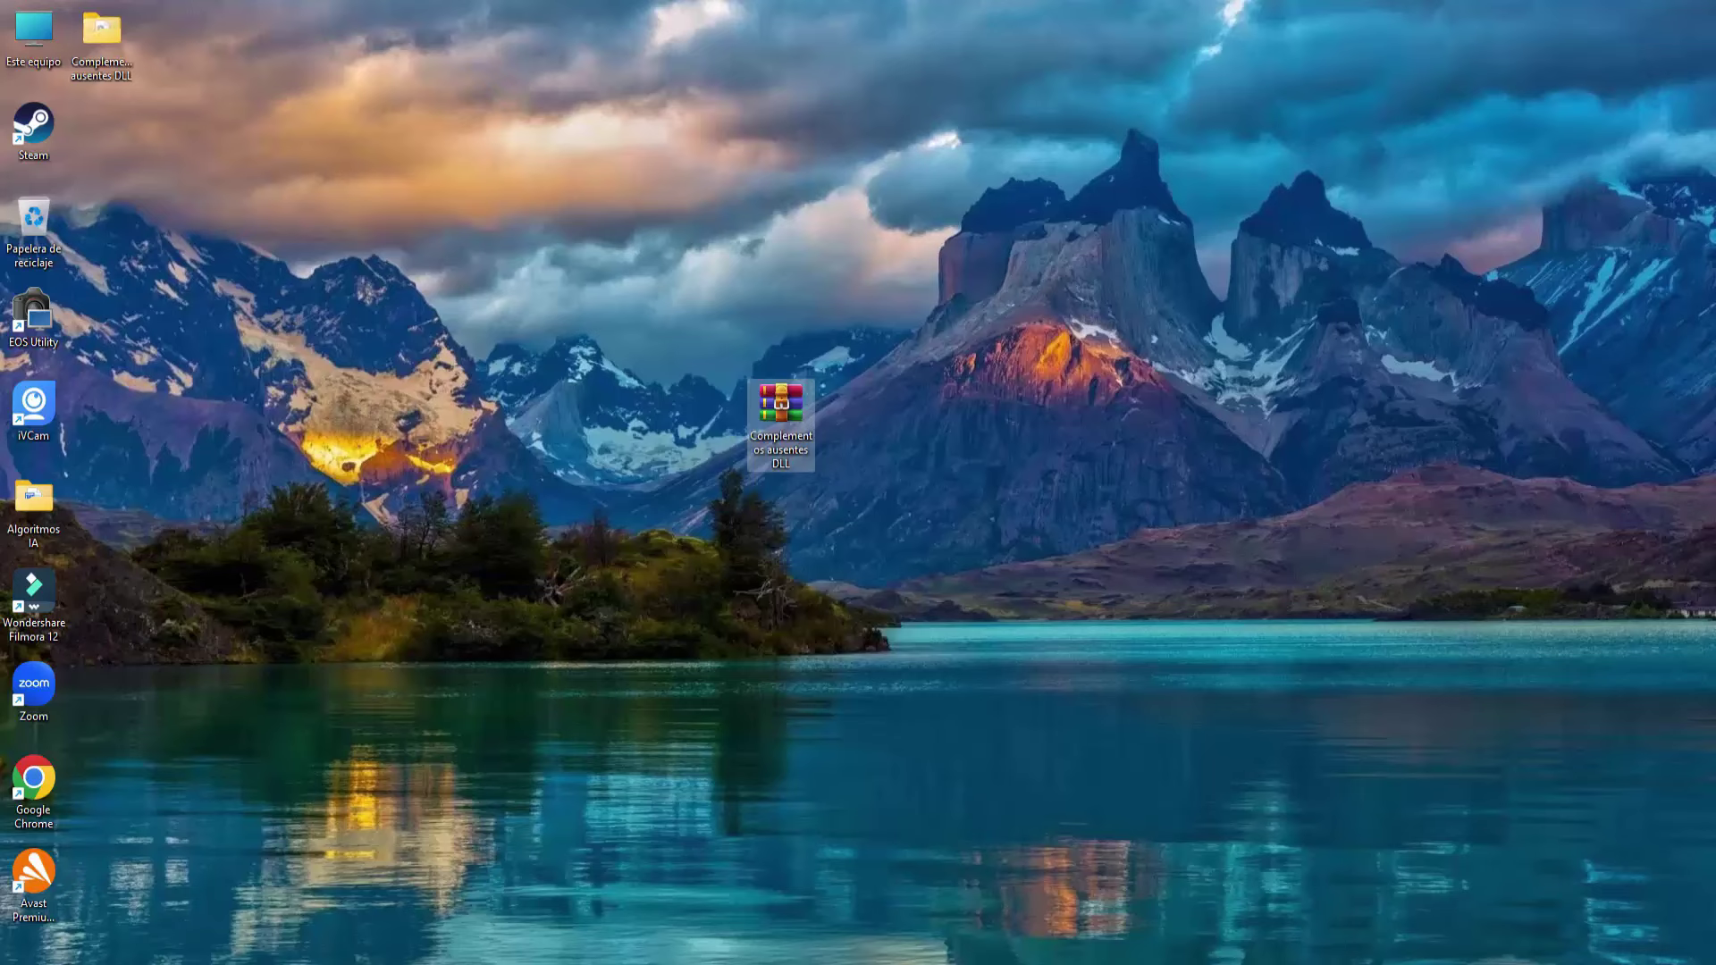
{"action": "left_click", "coordinate": [1196, 819]}
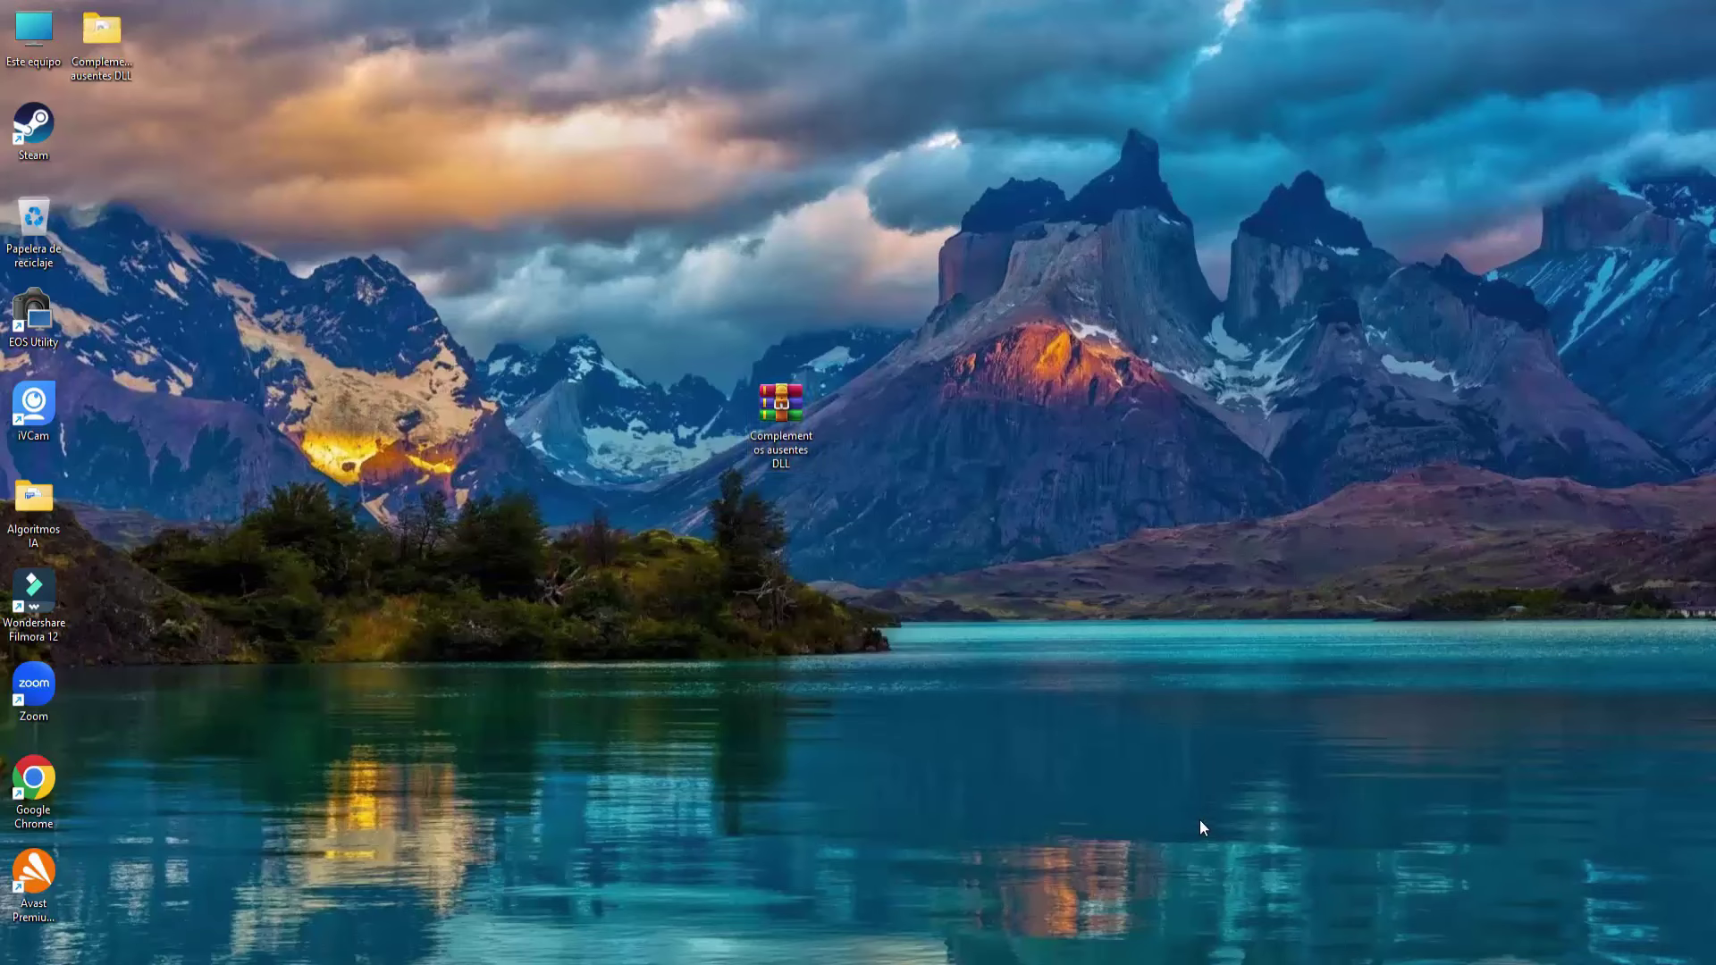
{"action": "left_click_drag", "start_coordinate": [103, 34], "coordinate": [813, 295]}
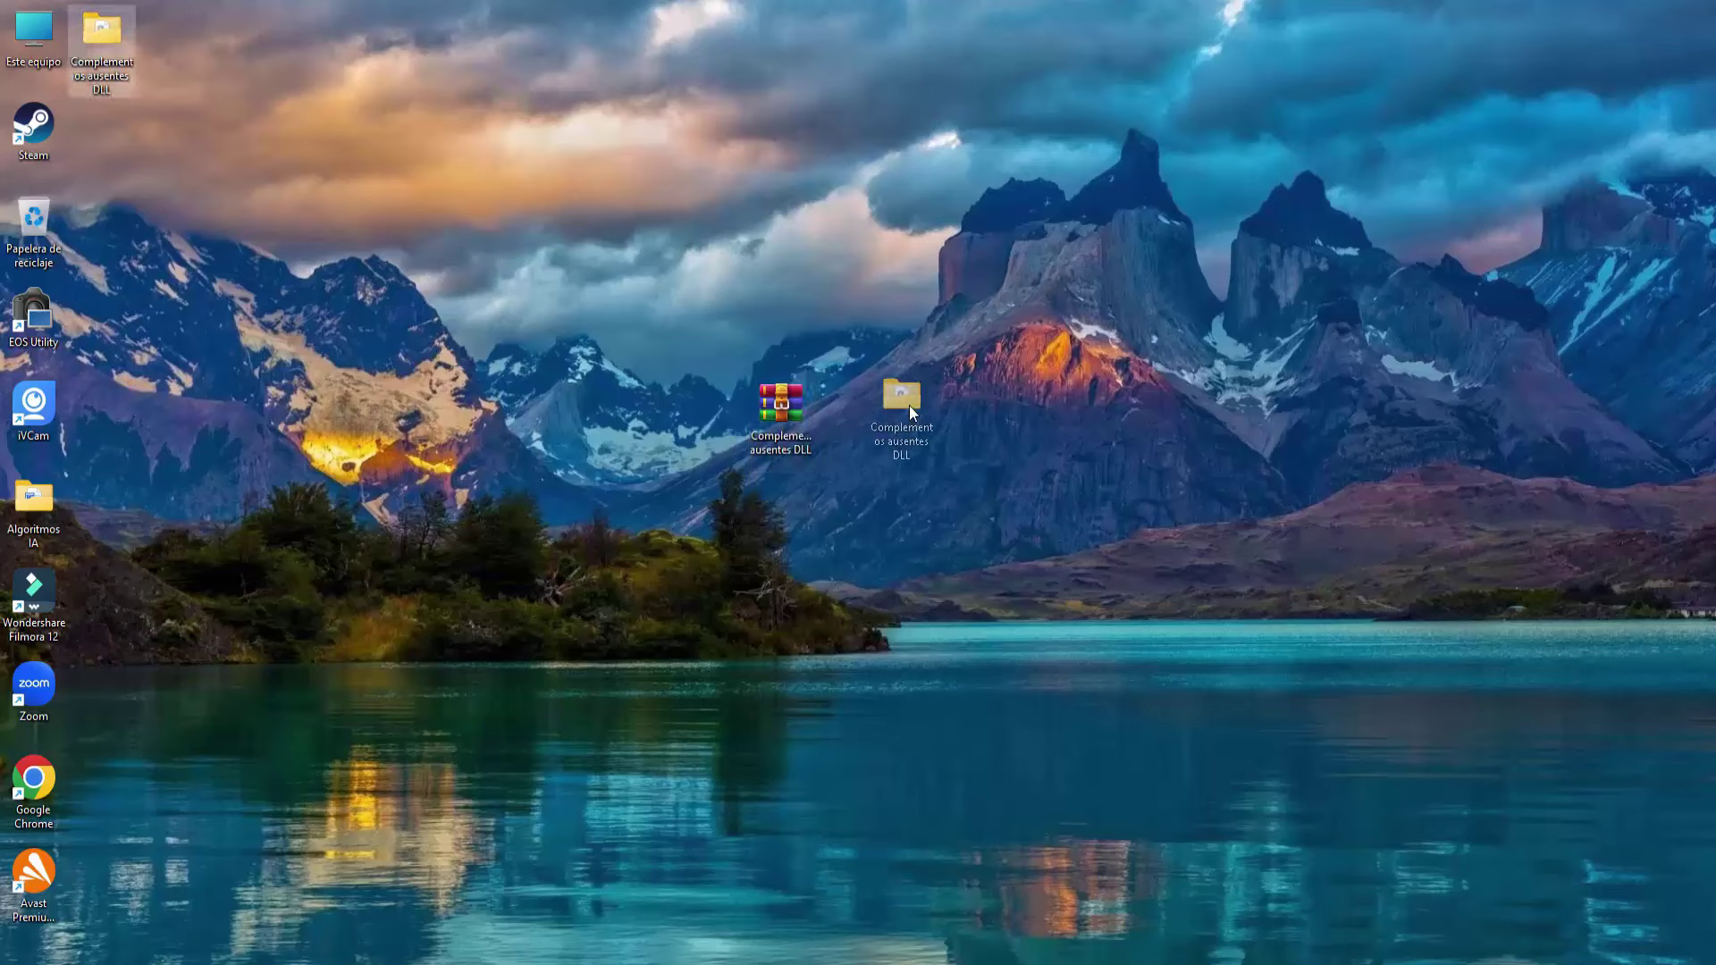
{"action": "left_click_drag", "start_coordinate": [909, 405], "coordinate": [911, 407]}
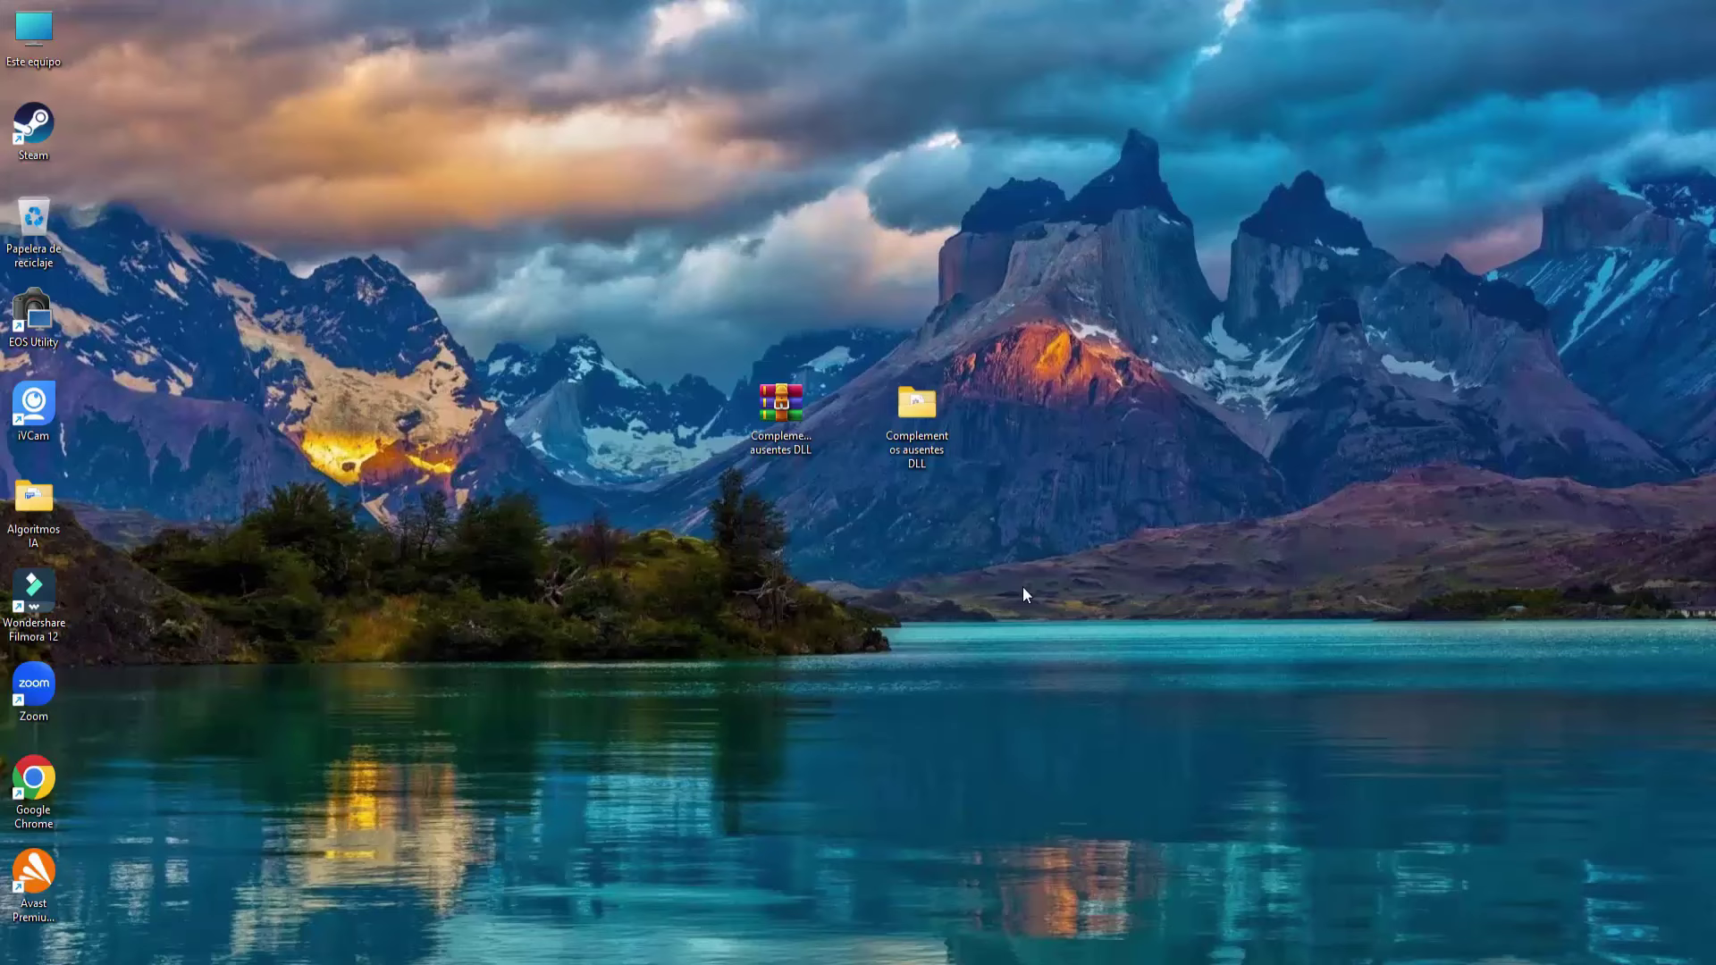
Copy all the DLL files in the extracted Complementos ausentes DLL folder and close the folder window
{"action": "double_click", "coordinate": [920, 416]}
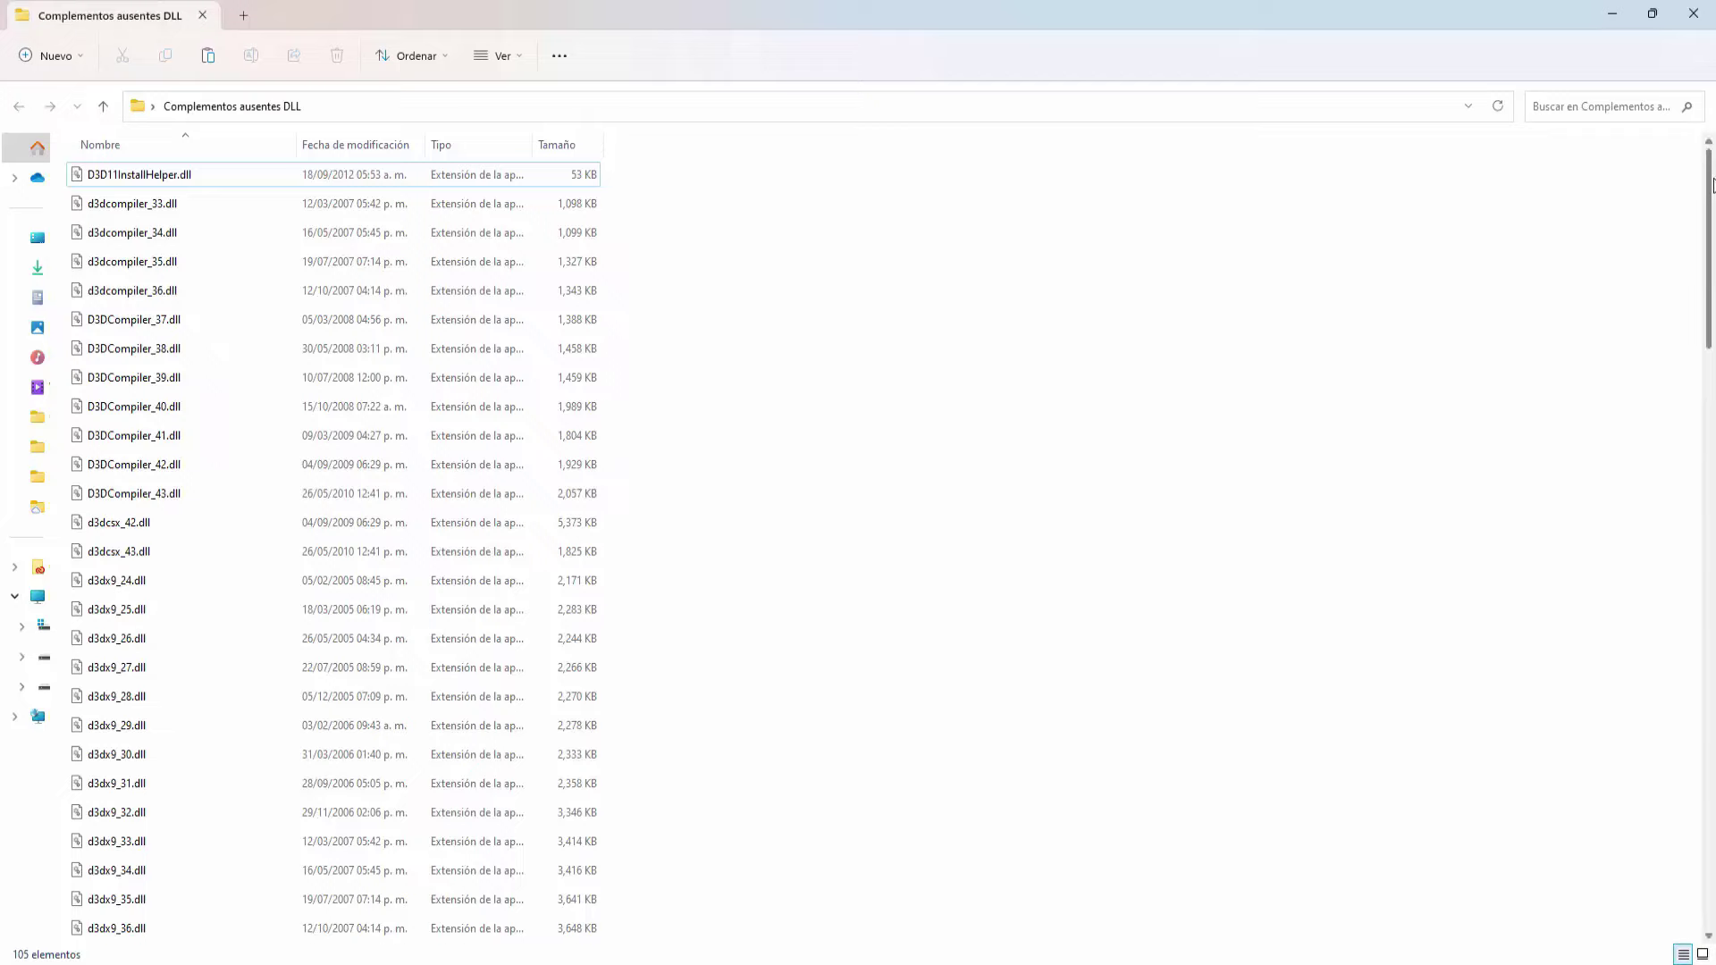
{"action": "left_click_drag", "start_coordinate": [1712, 185], "coordinate": [1712, 536]}
{"action": "left_click_drag", "start_coordinate": [658, 169], "coordinate": [65, 944]}
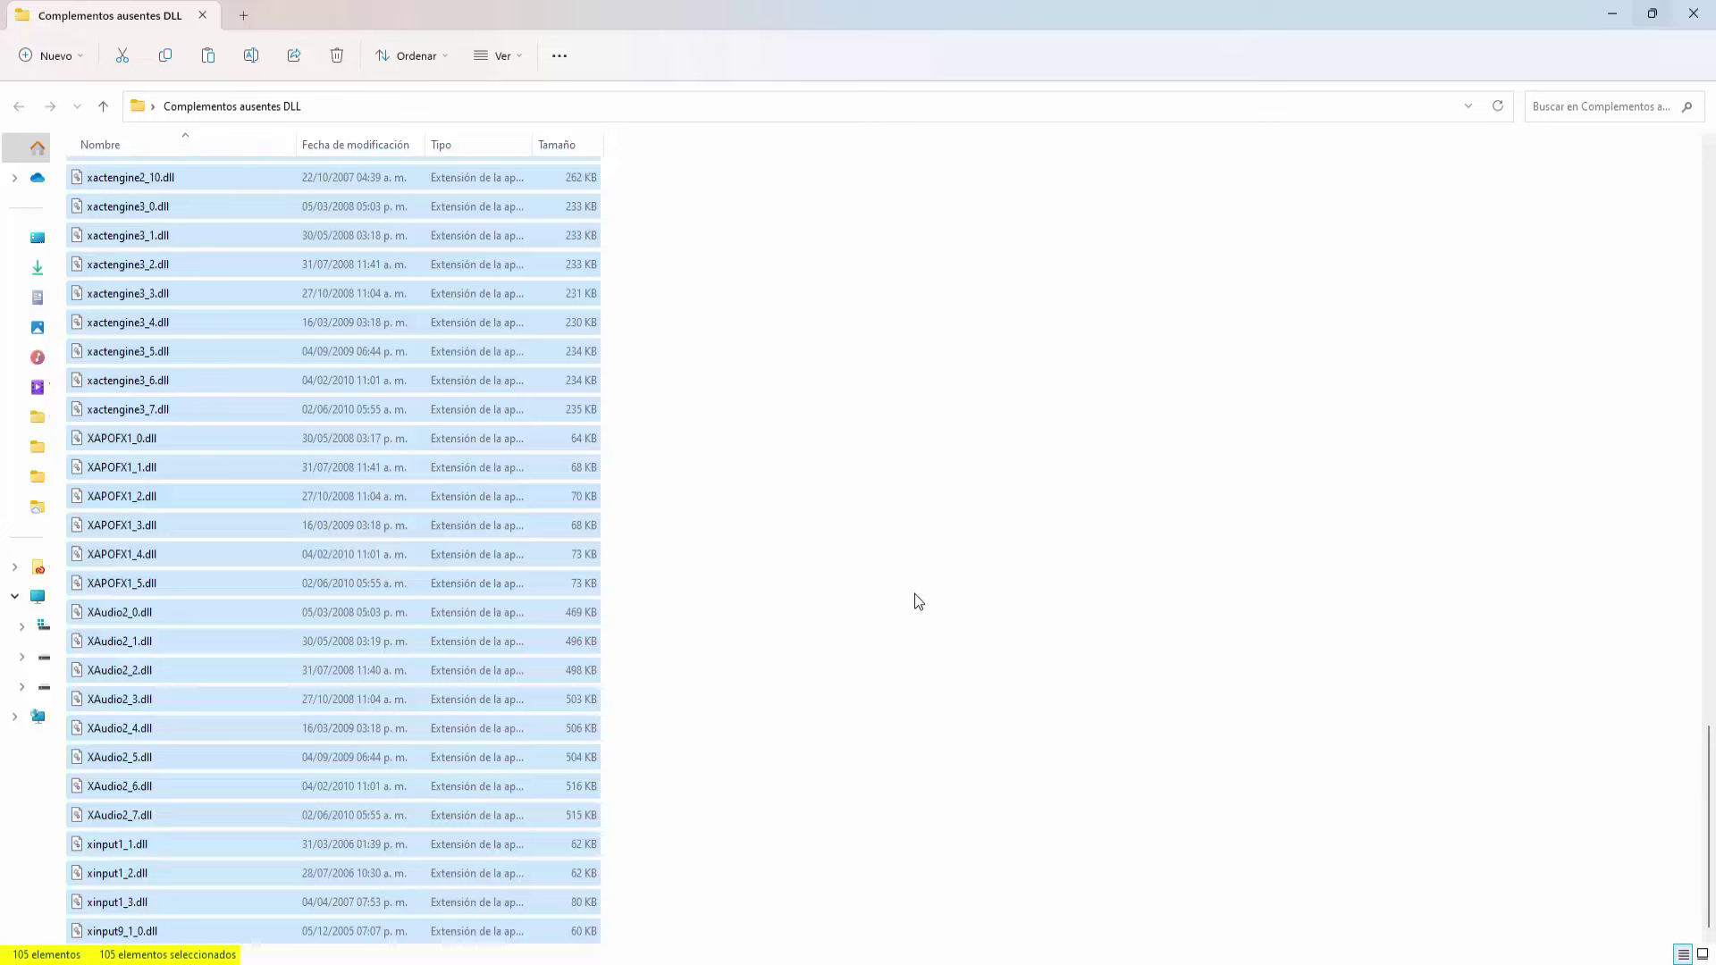
{"action": "right_click", "coordinate": [288, 494]}
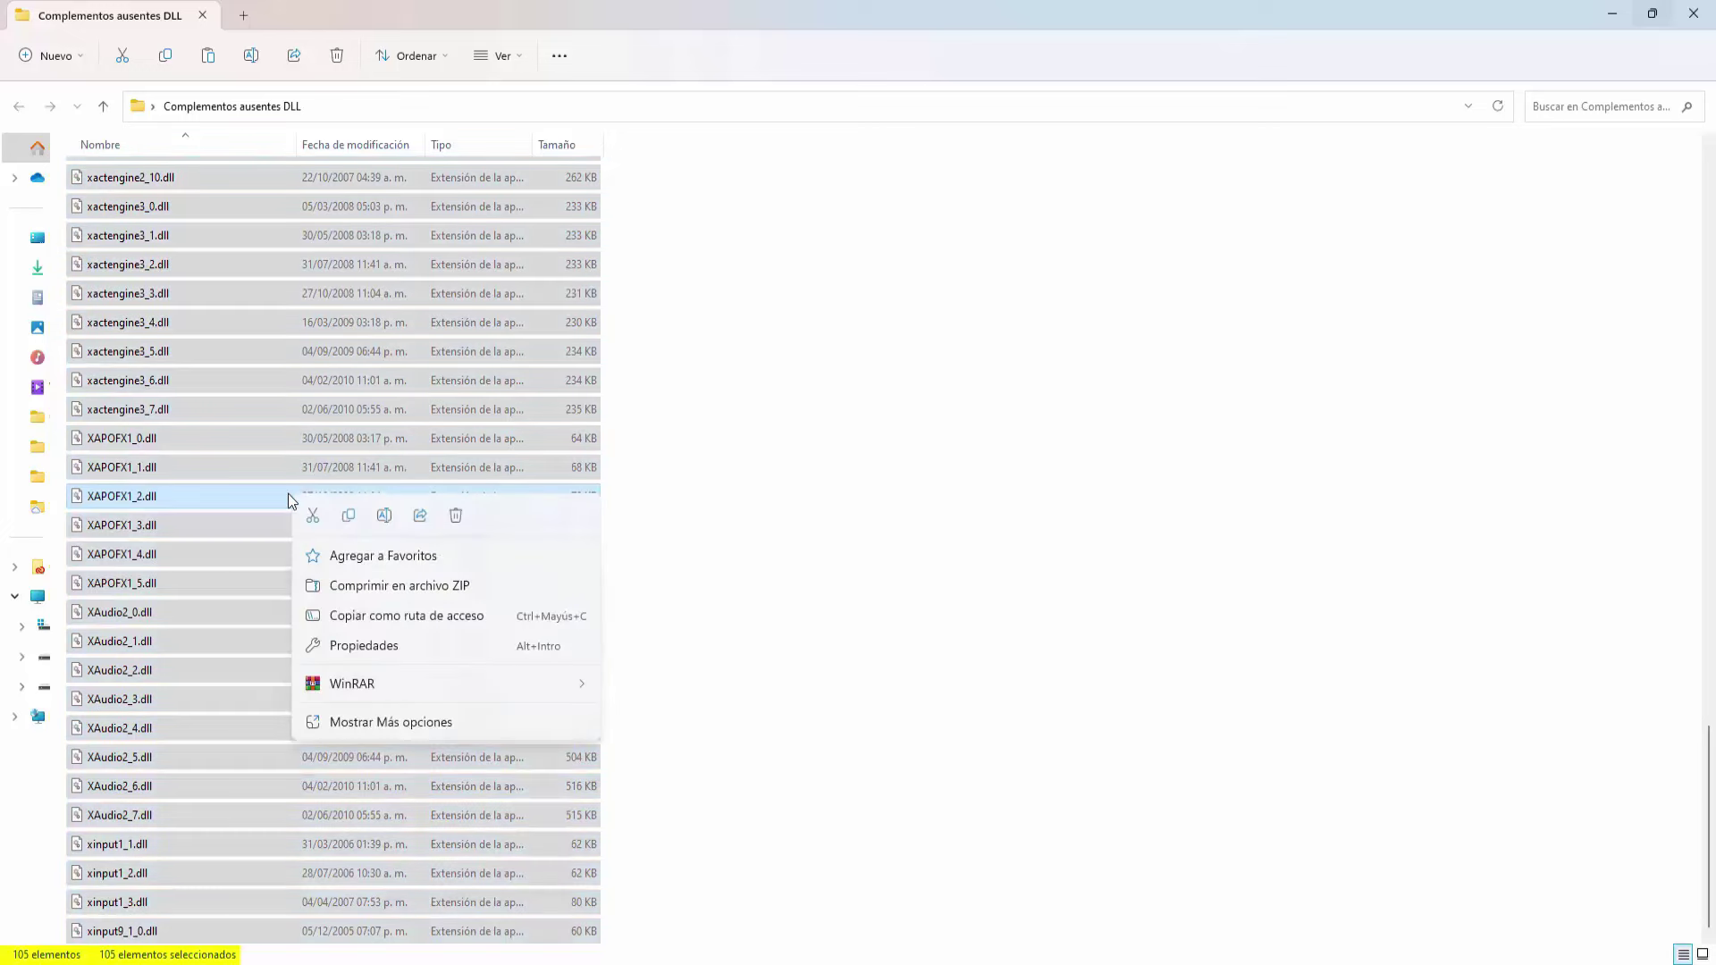
{"action": "left_click", "coordinate": [348, 515]}
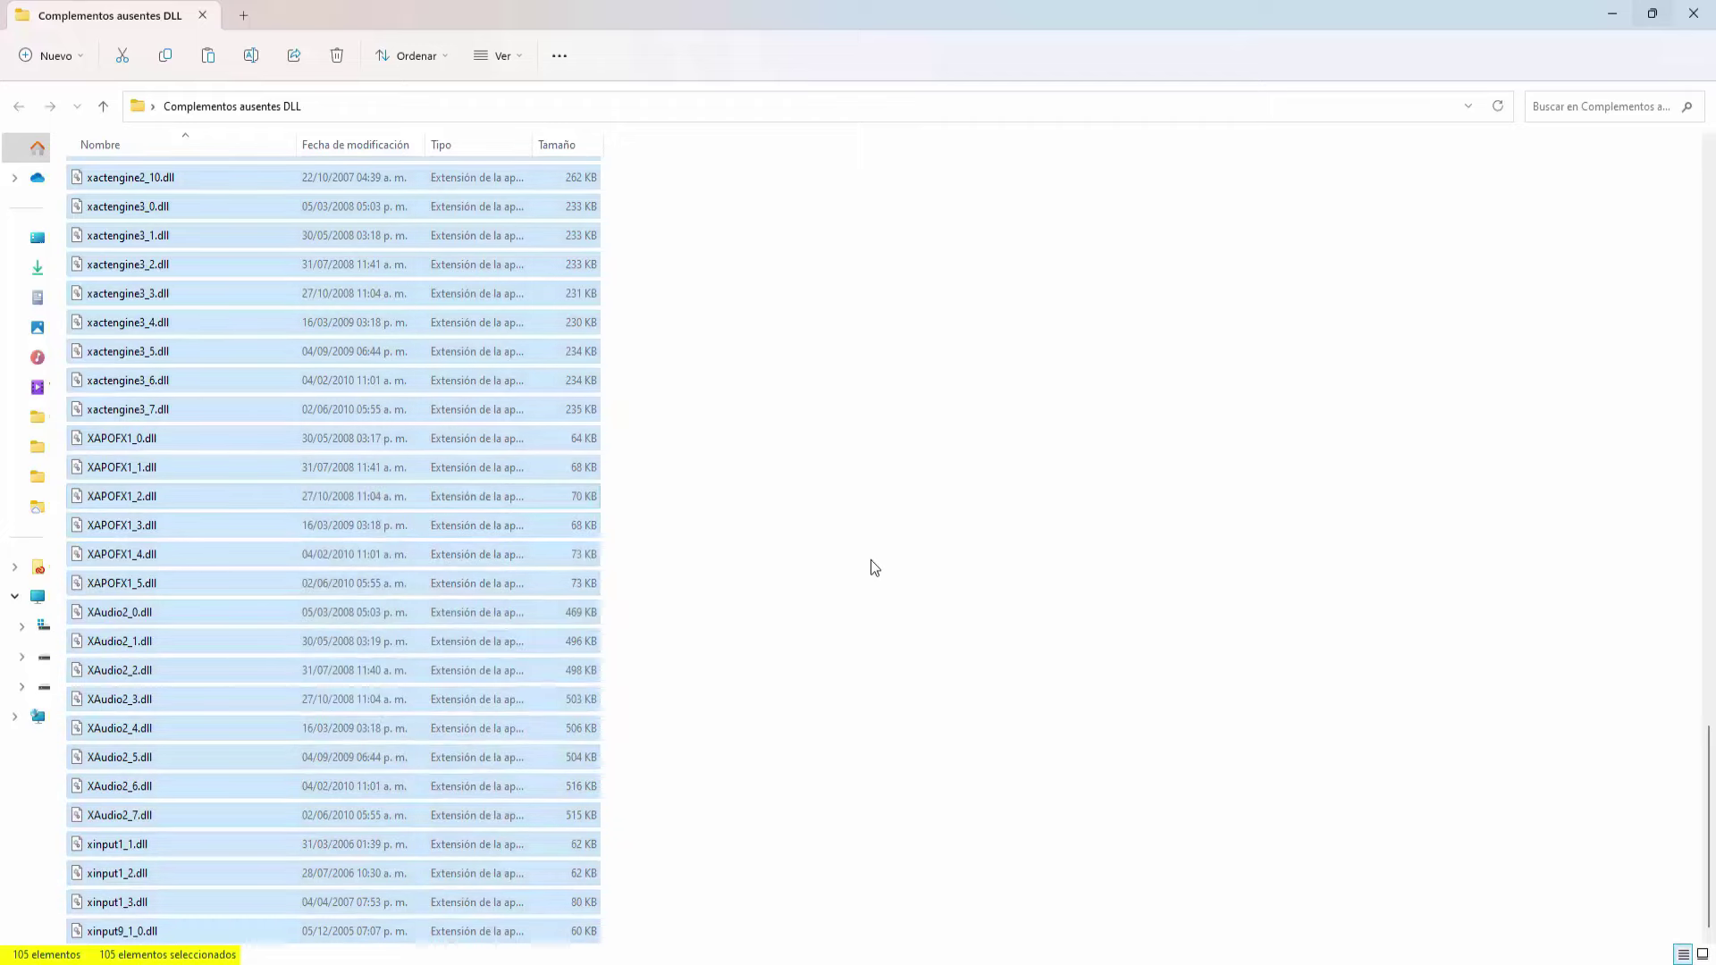
{"action": "left_click", "coordinate": [1692, 13]}
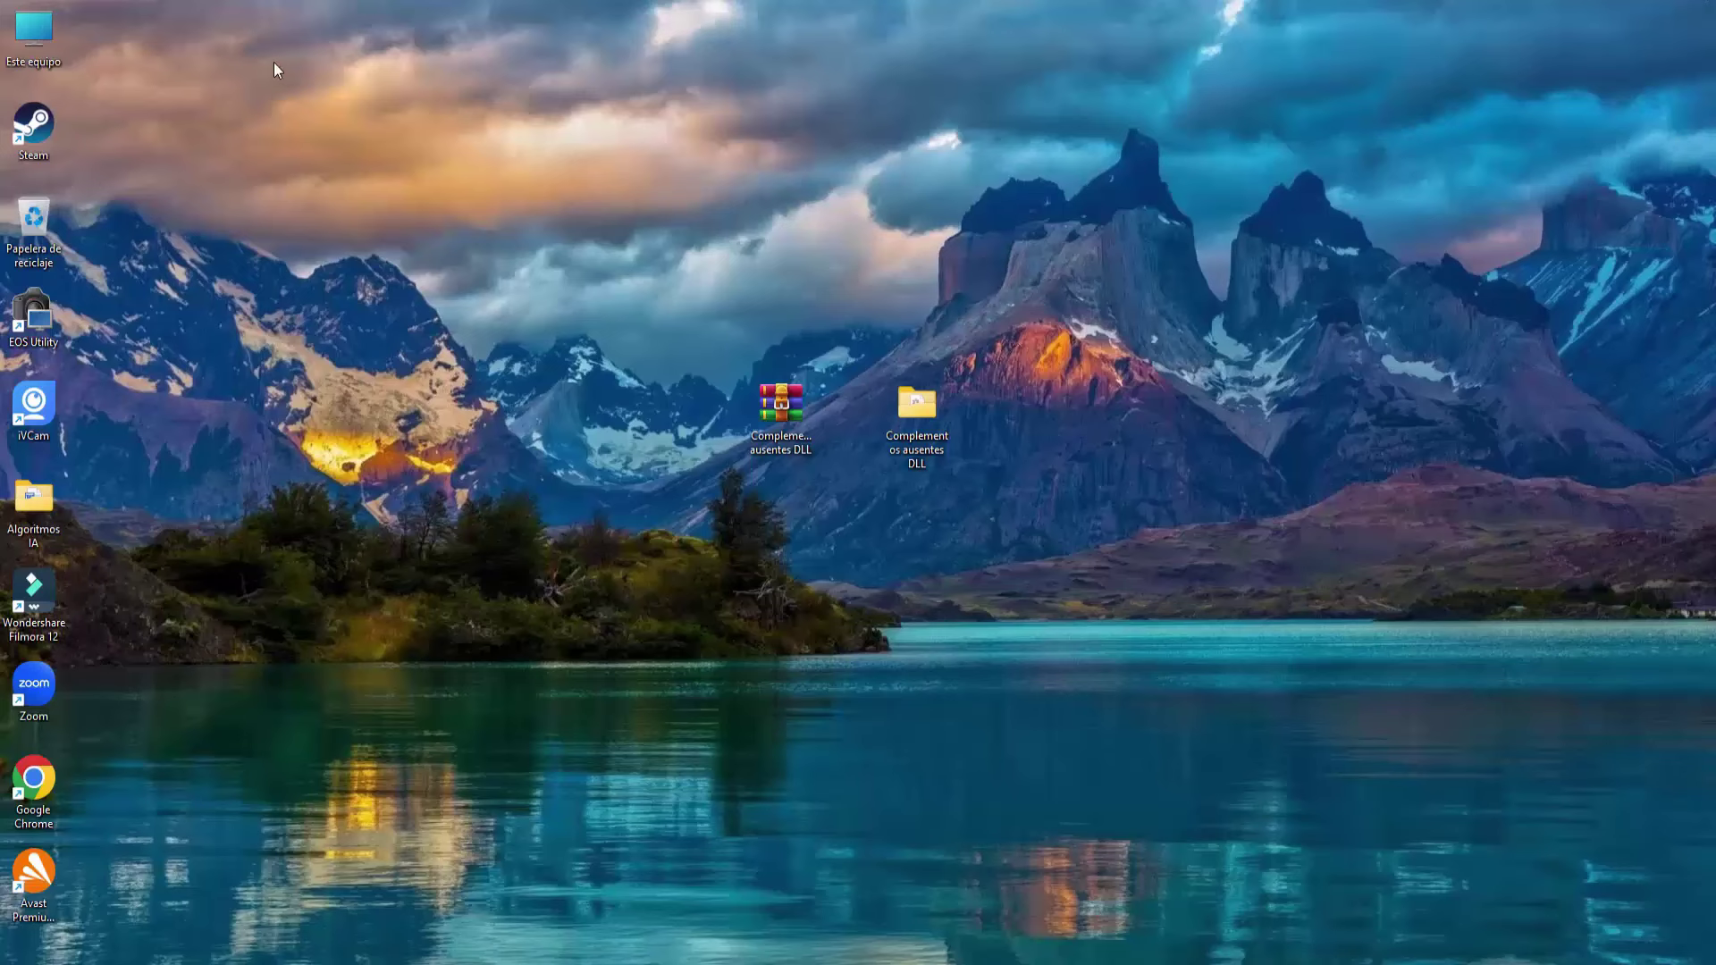
Open the System32 folder inside Windows on Disco local (C:)
{"action": "double_click", "coordinate": [45, 29]}
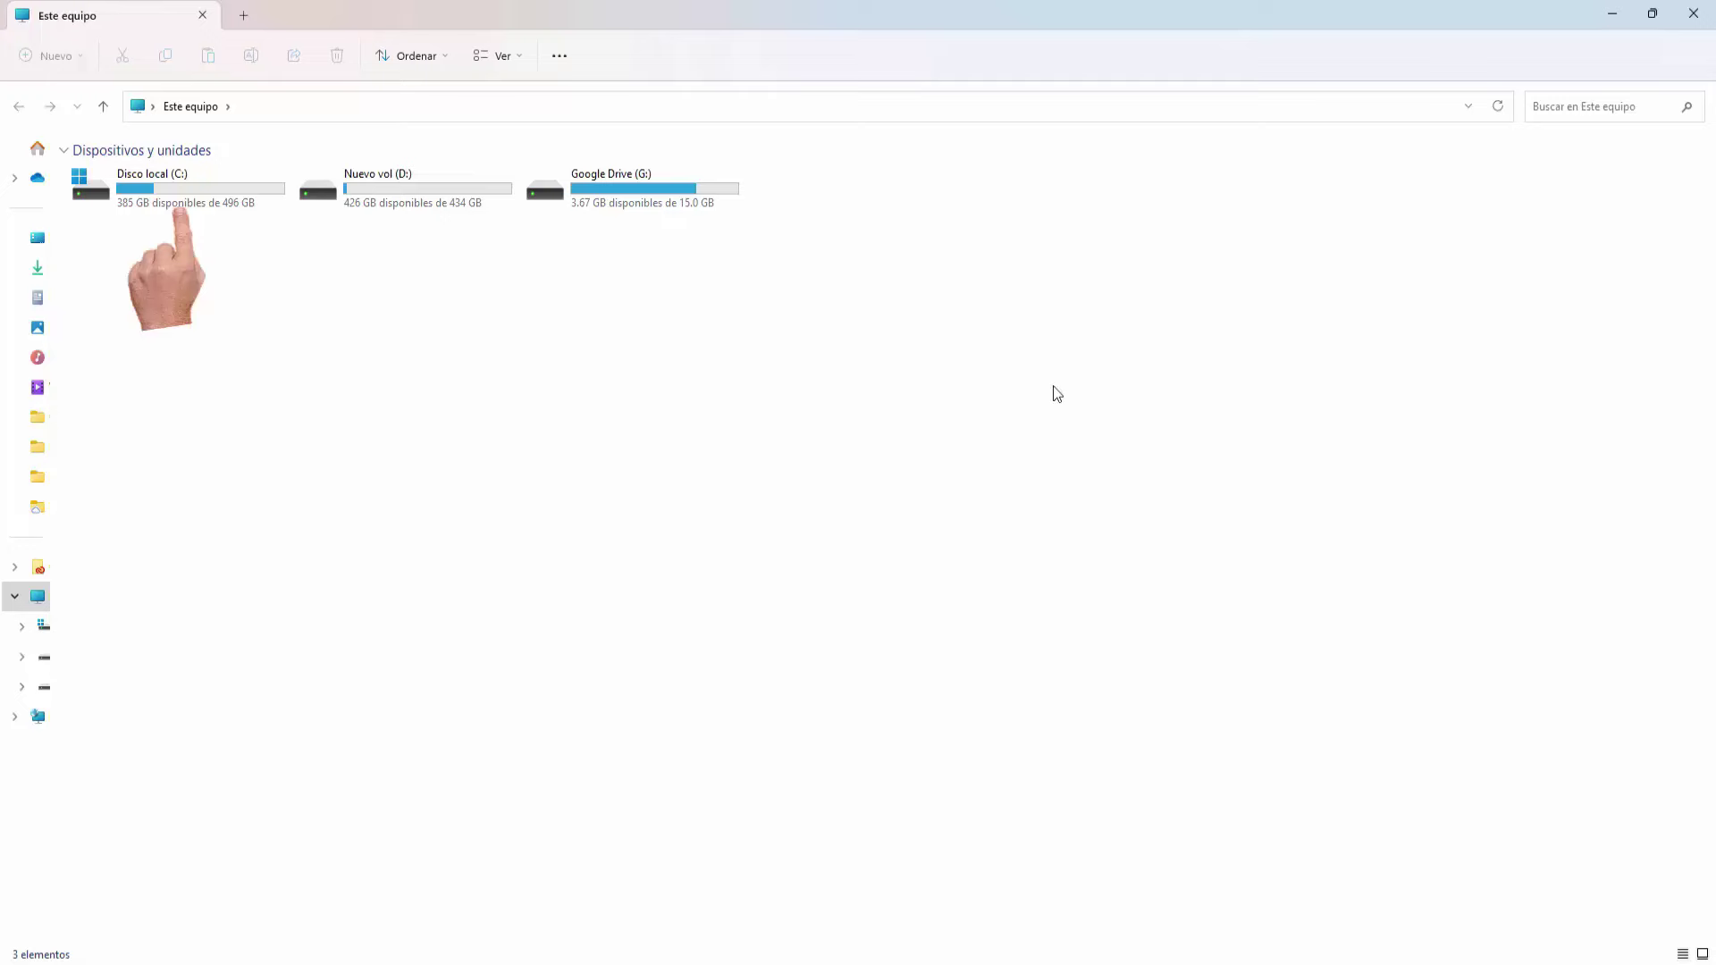
{"action": "double_click", "coordinate": [219, 194]}
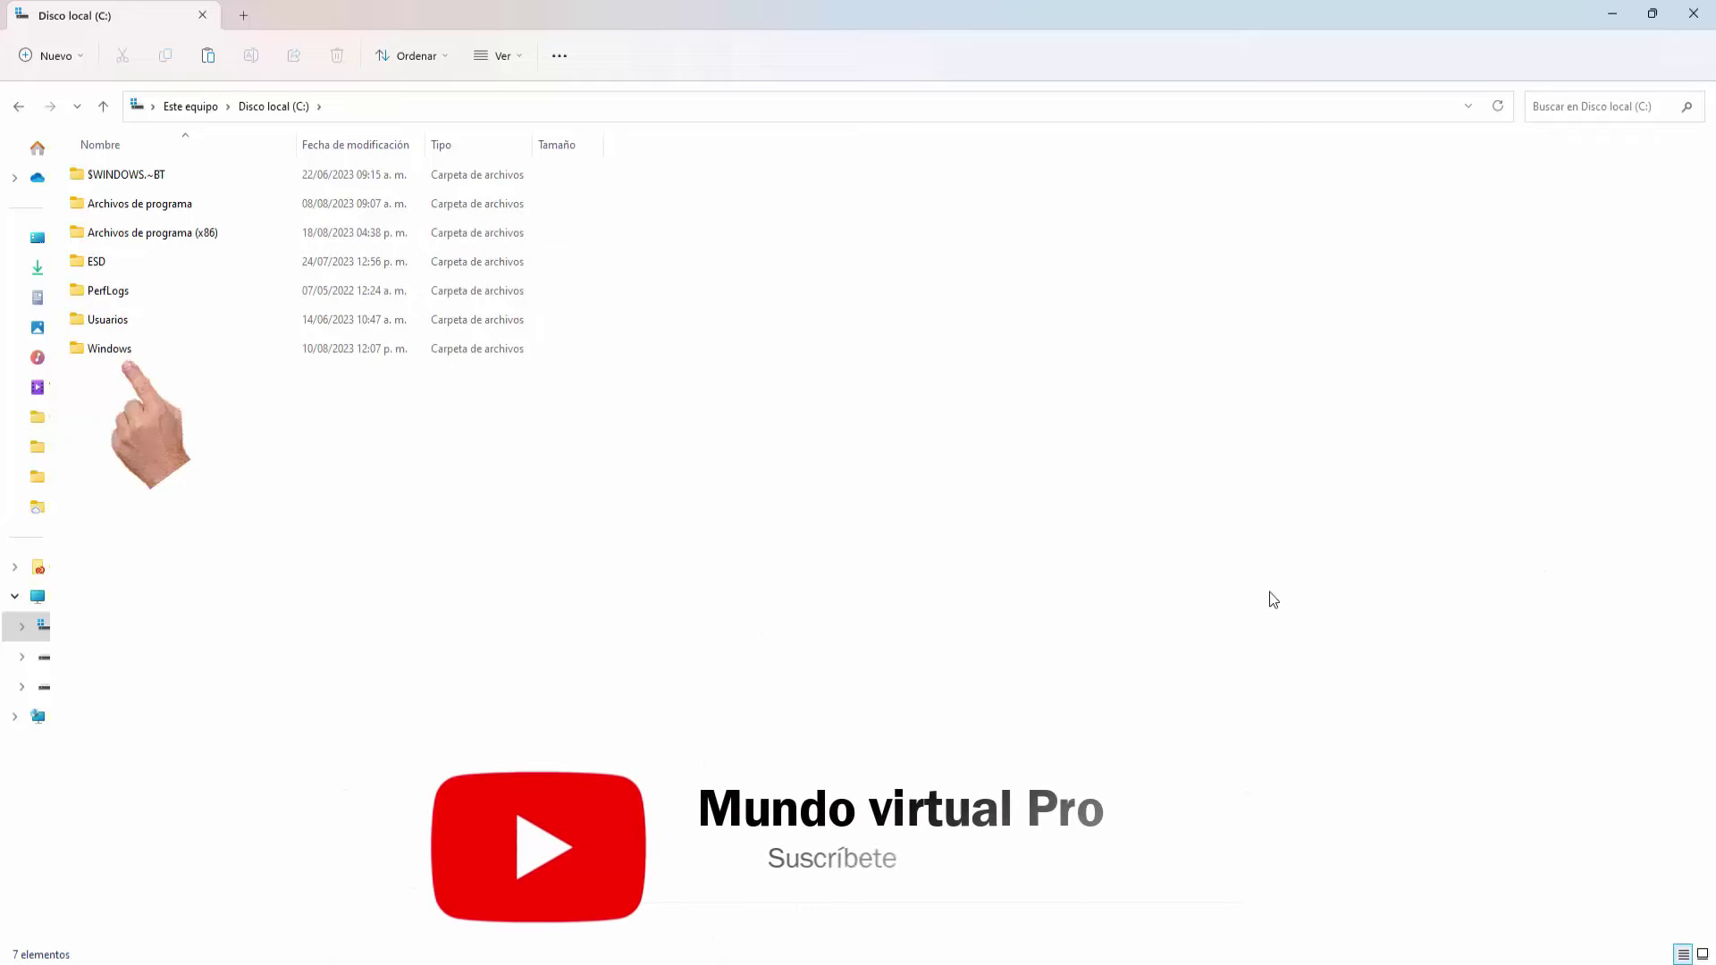
{"action": "double_click", "coordinate": [121, 350]}
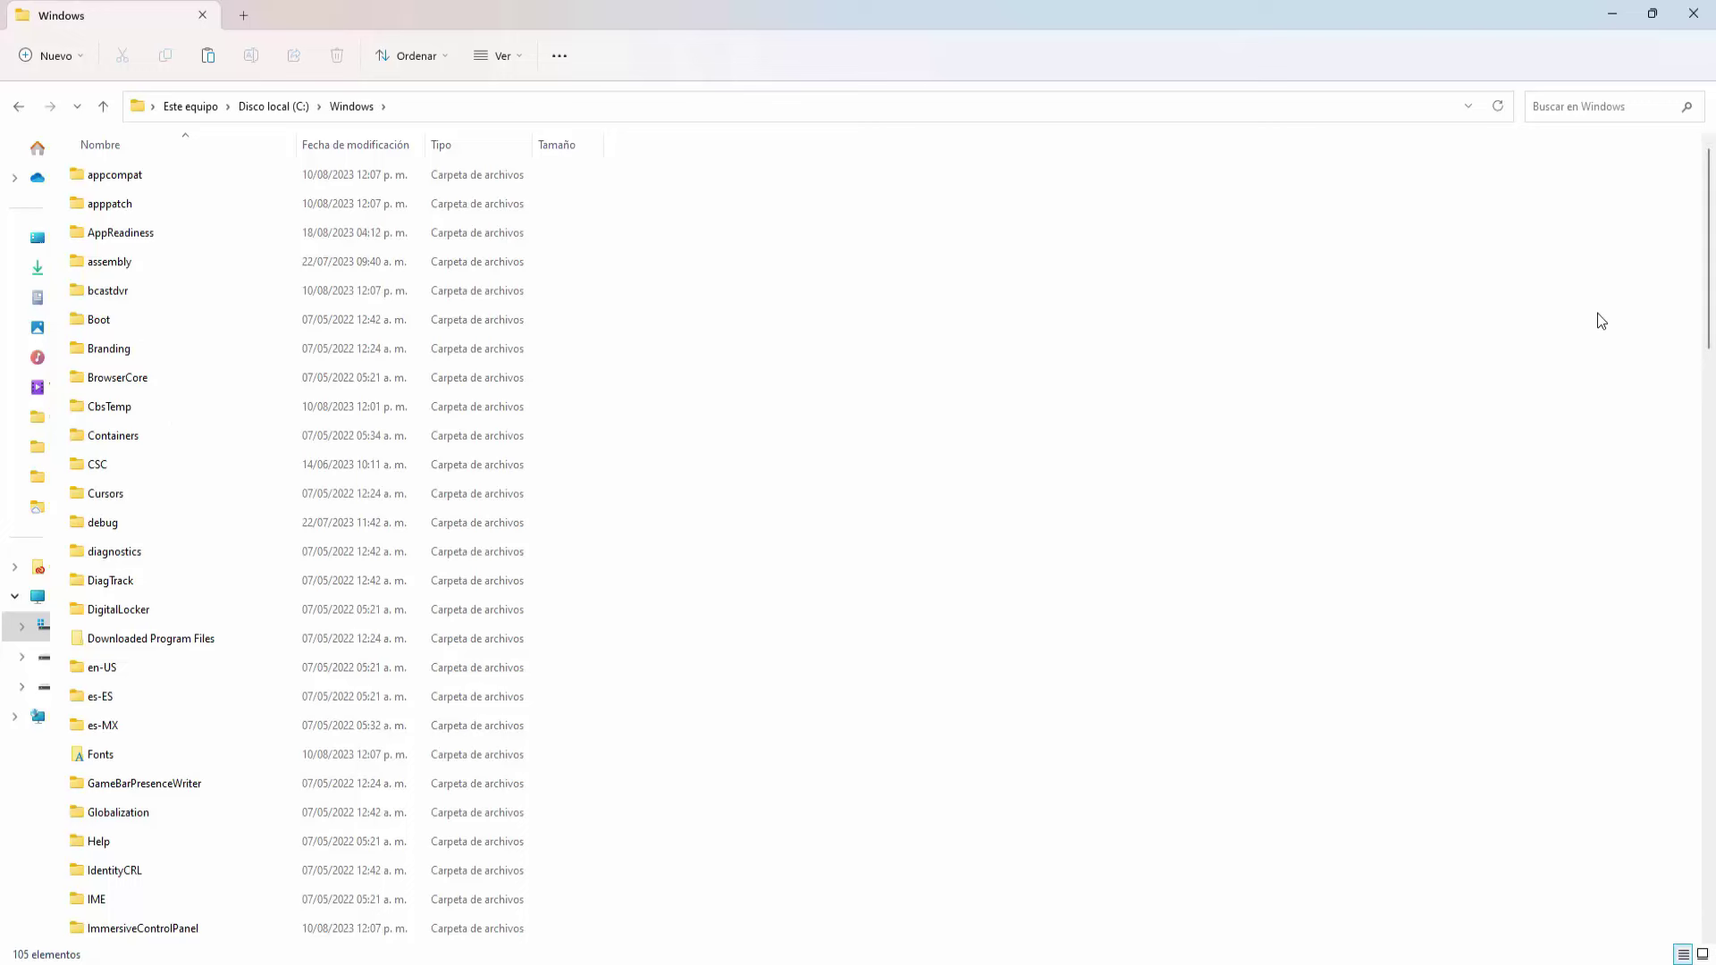
{"action": "scroll", "coordinate": [1596, 314], "scroll_direction": "down", "scroll_amount": 18}
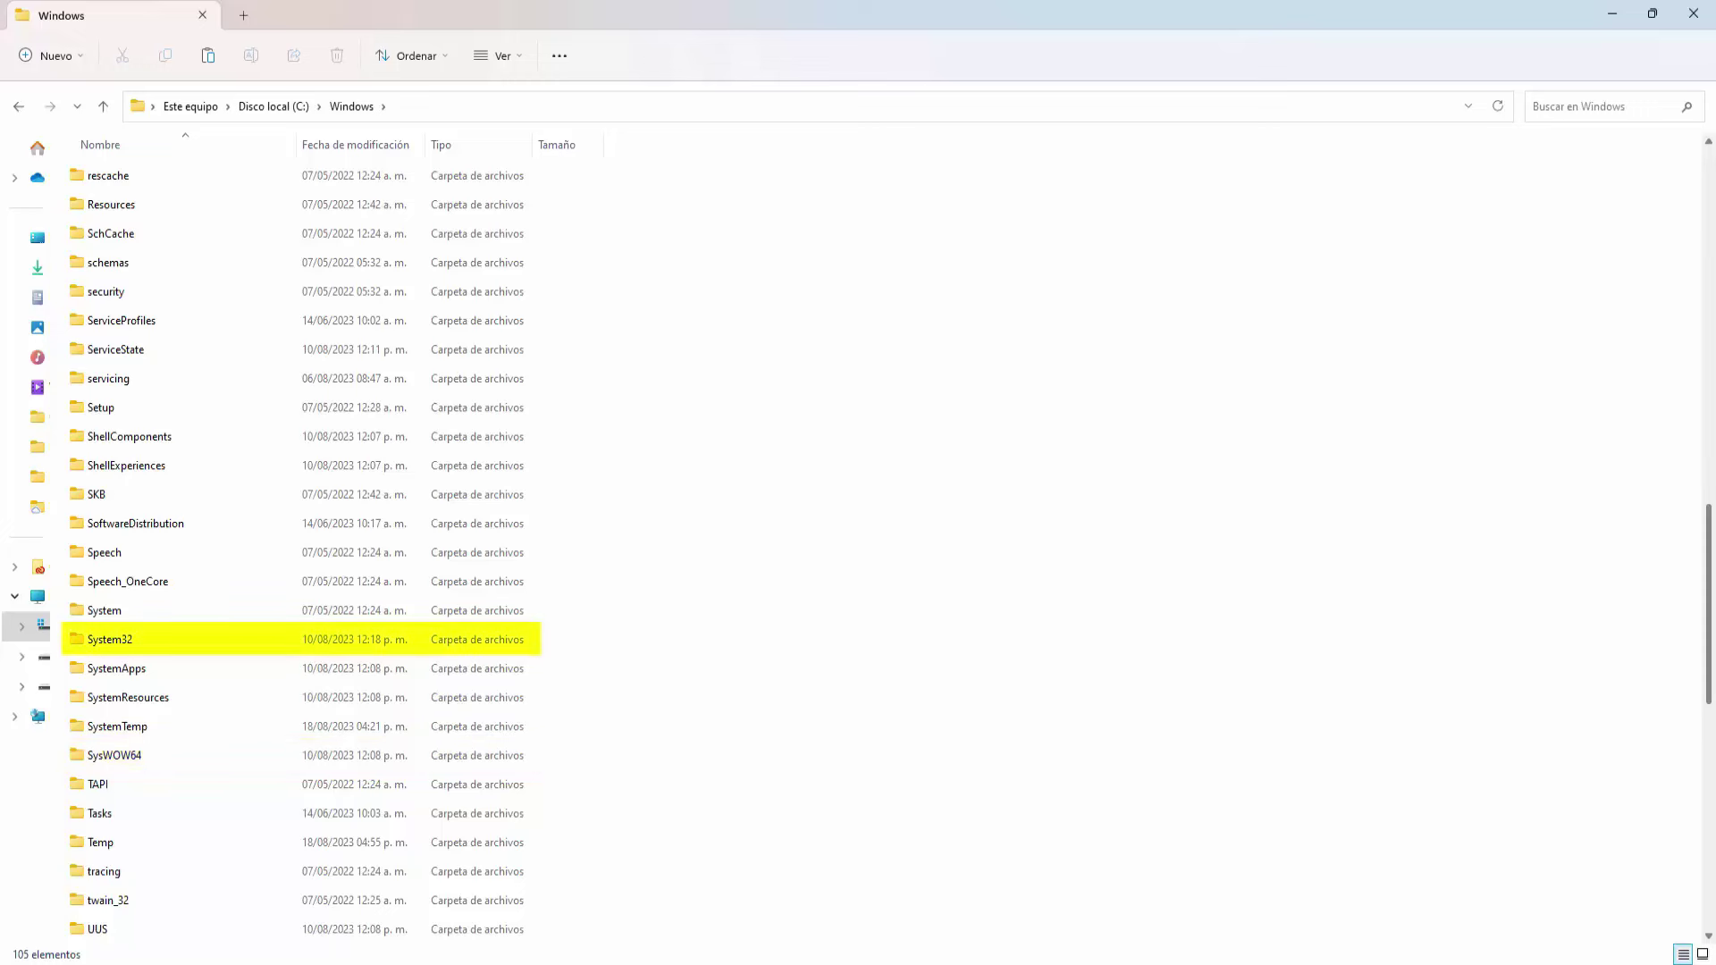
{"action": "left_click", "coordinate": [136, 640]}
{"action": "double_click", "coordinate": [137, 640]}
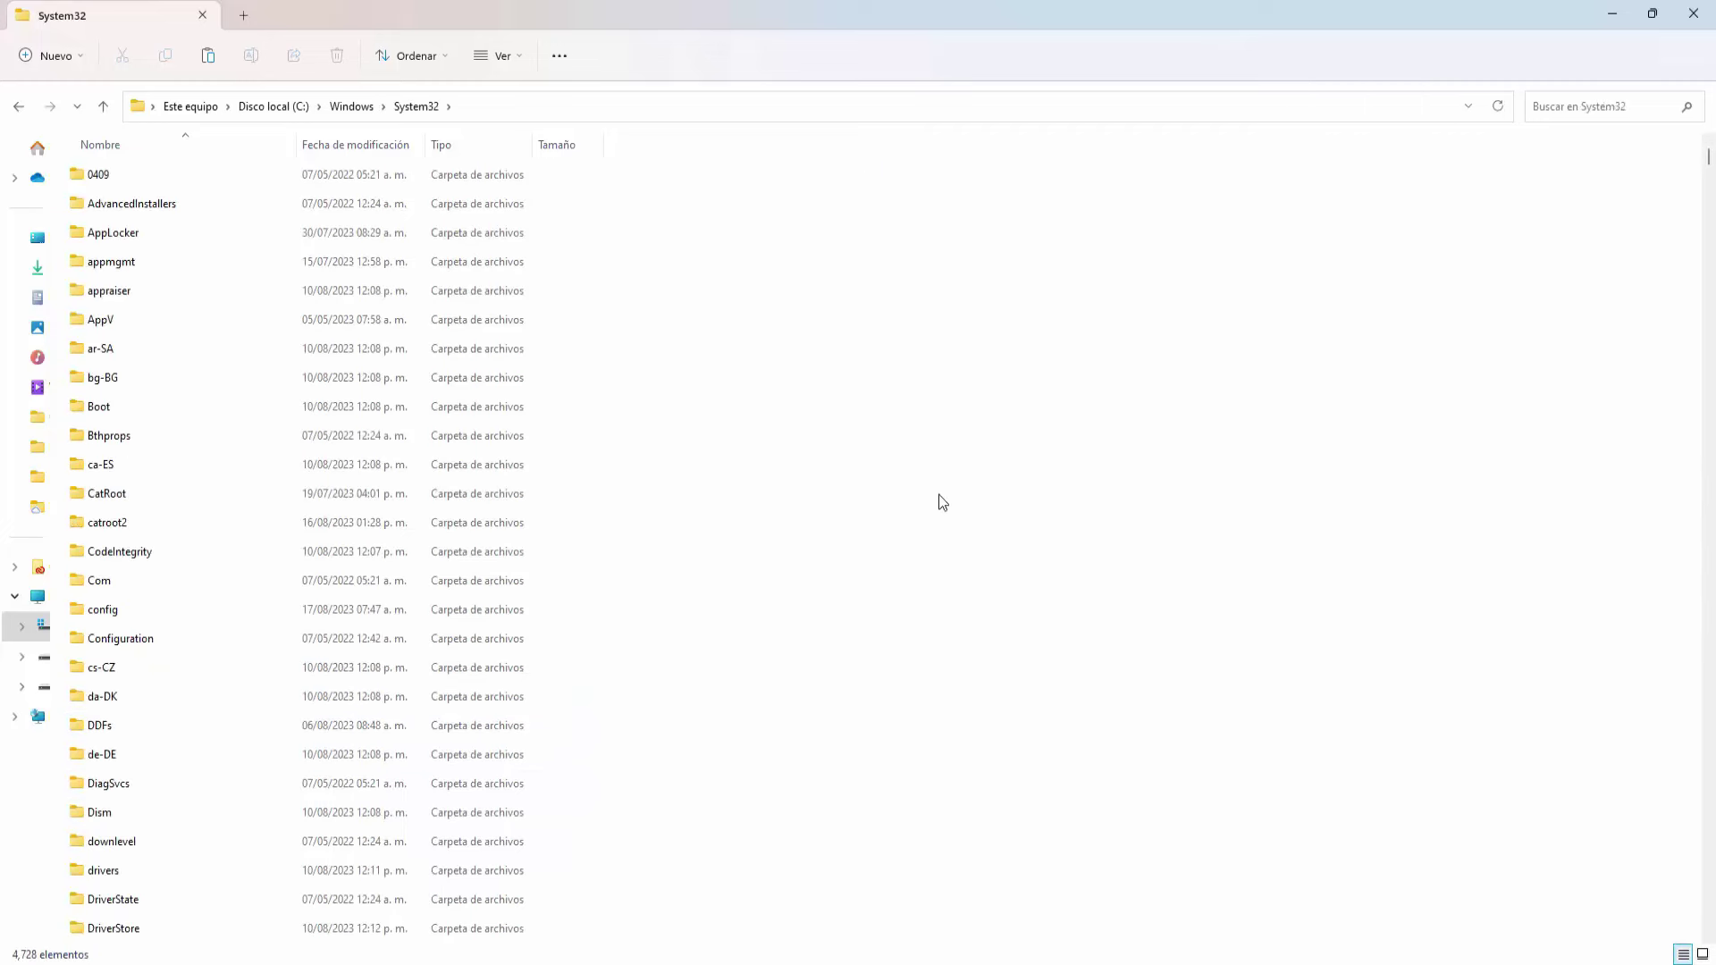
Paste the copied DLL files into System32, replacing the files that have the same names
{"action": "scroll", "coordinate": [1566, 541], "scroll_direction": "down", "scroll_amount": 15}
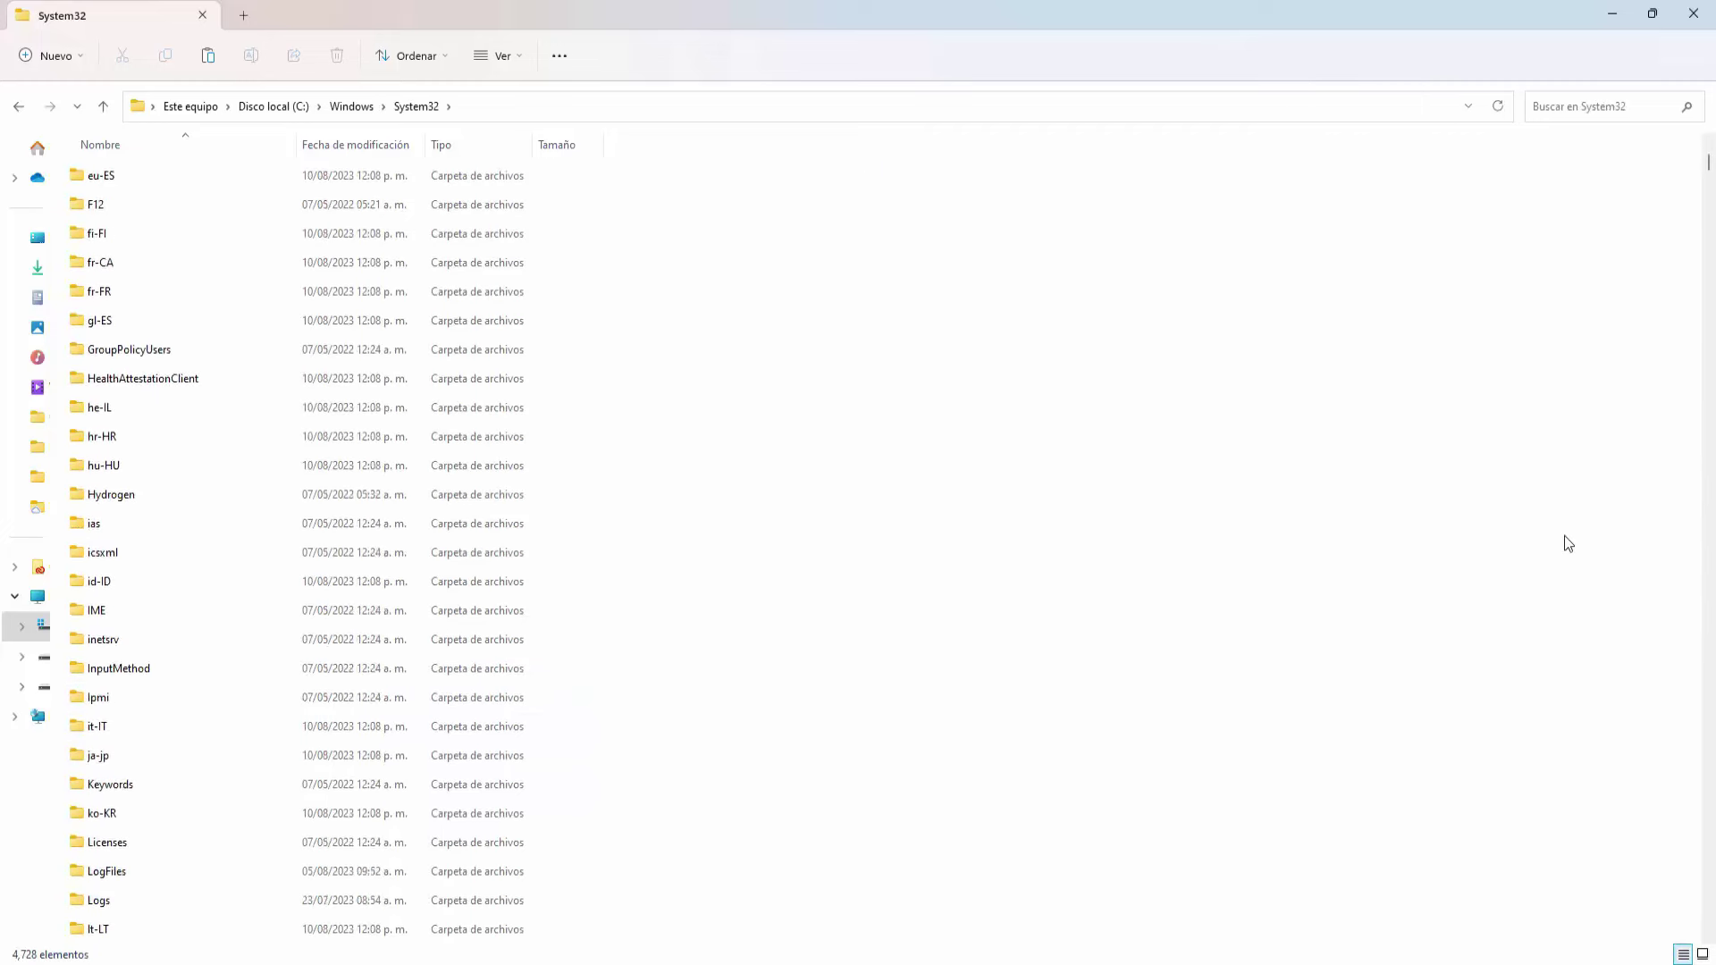
{"action": "scroll", "coordinate": [1563, 535], "scroll_direction": "down", "scroll_amount": 20}
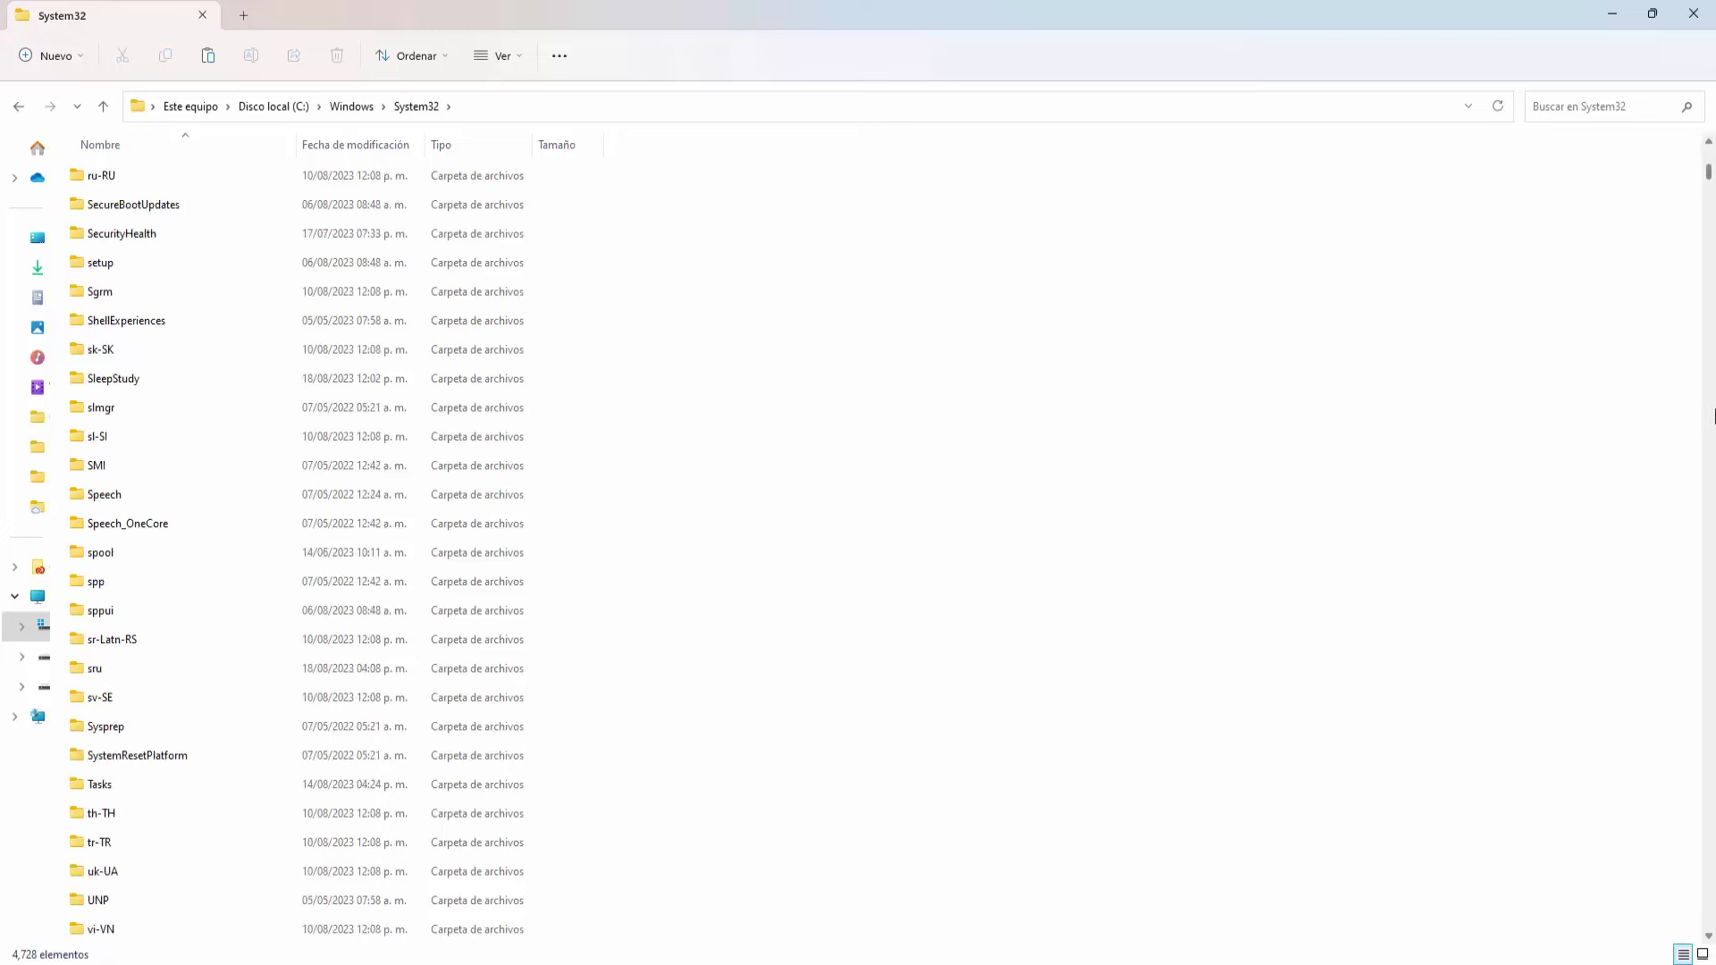
{"action": "scroll", "coordinate": [1714, 516], "scroll_direction": "down", "scroll_amount": 10}
{"action": "scroll", "coordinate": [1714, 516], "scroll_direction": "down", "scroll_amount": 10}
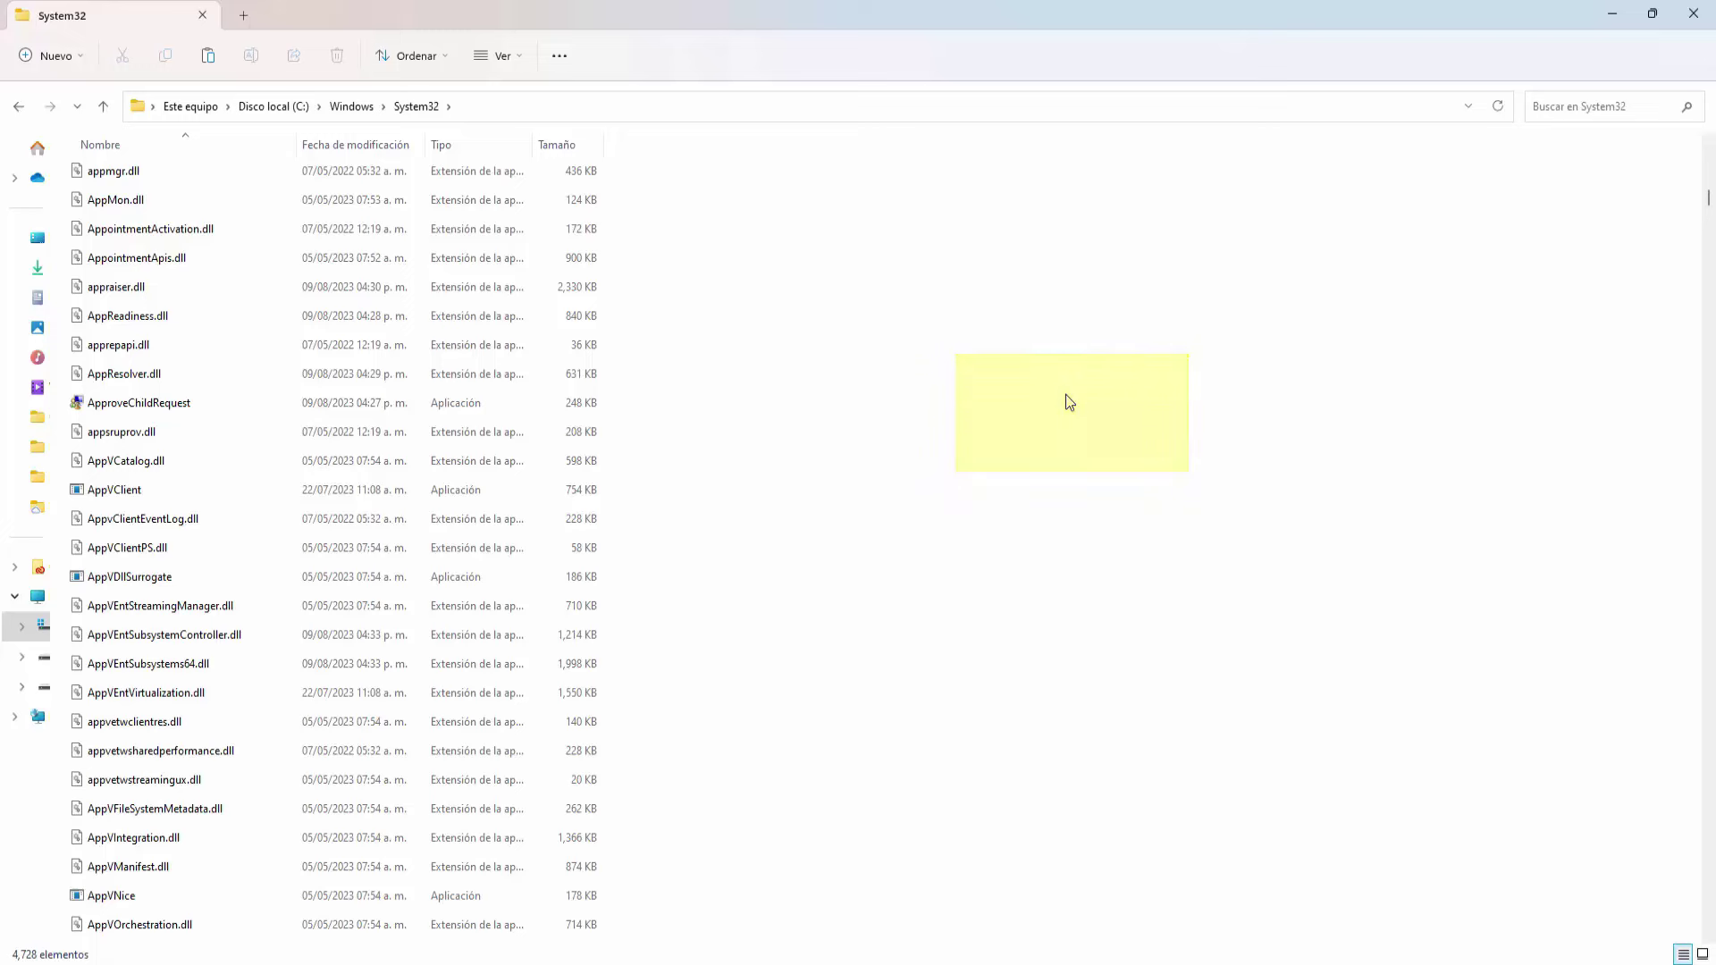
{"action": "right_click", "coordinate": [1065, 394]}
{"action": "left_click", "coordinate": [1594, 663]}
{"action": "key", "text": "ctrl+v"}
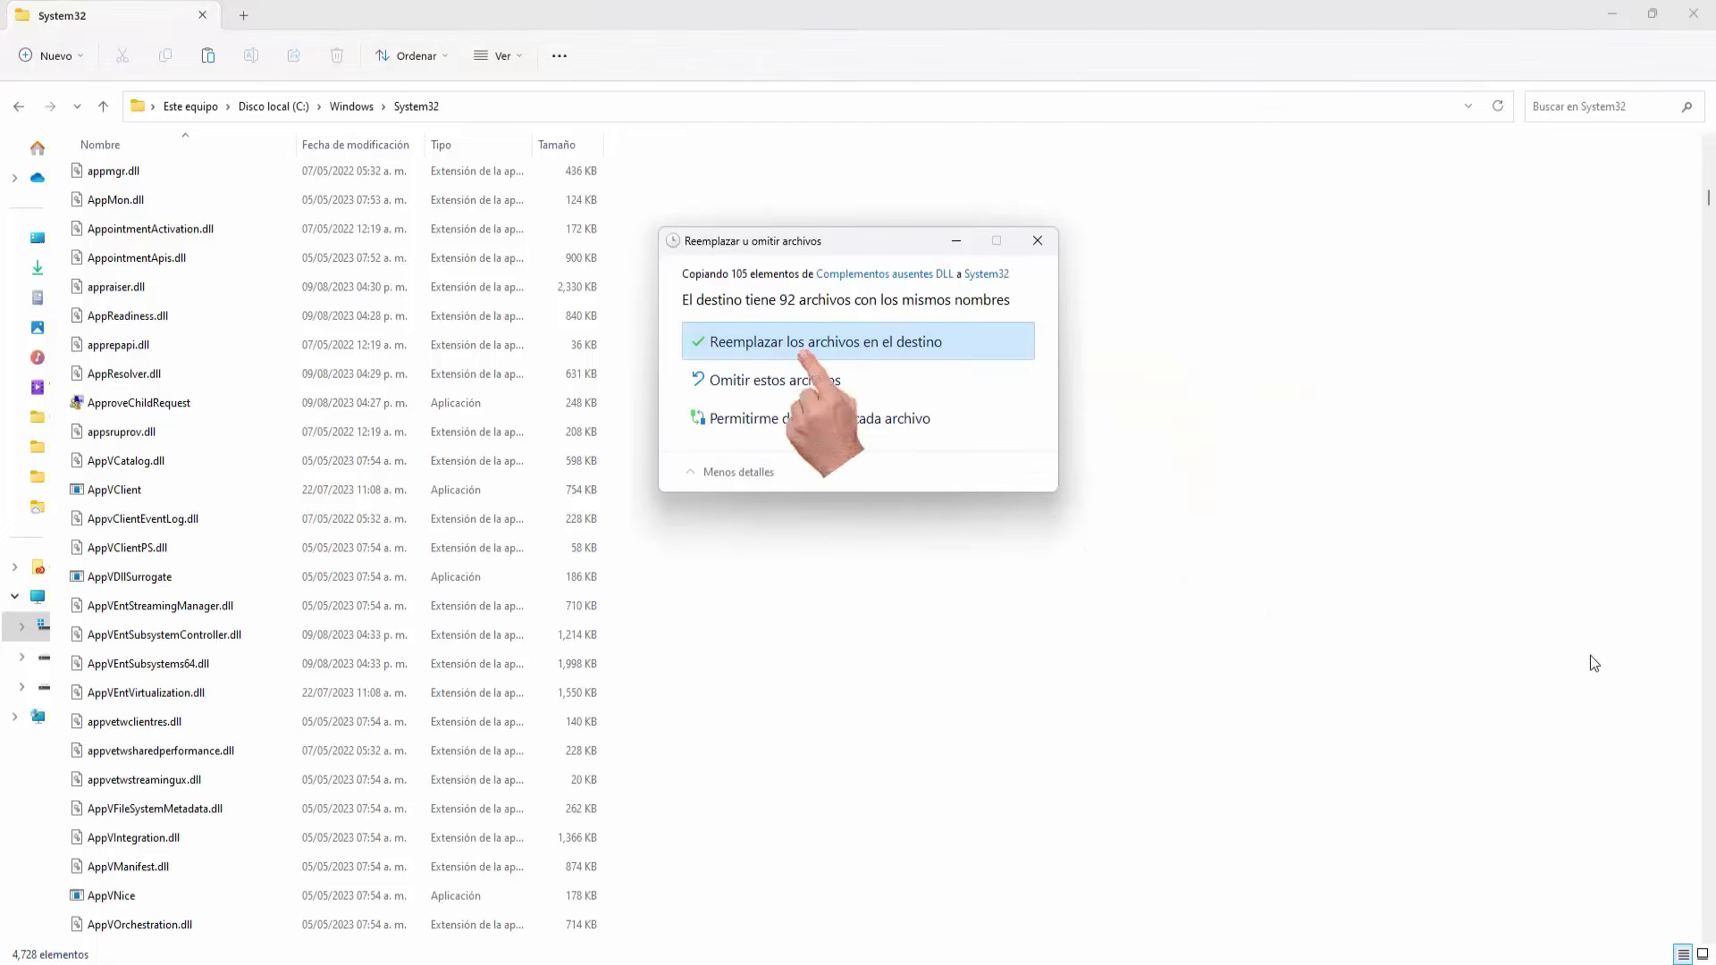
{"action": "left_click", "coordinate": [930, 352]}
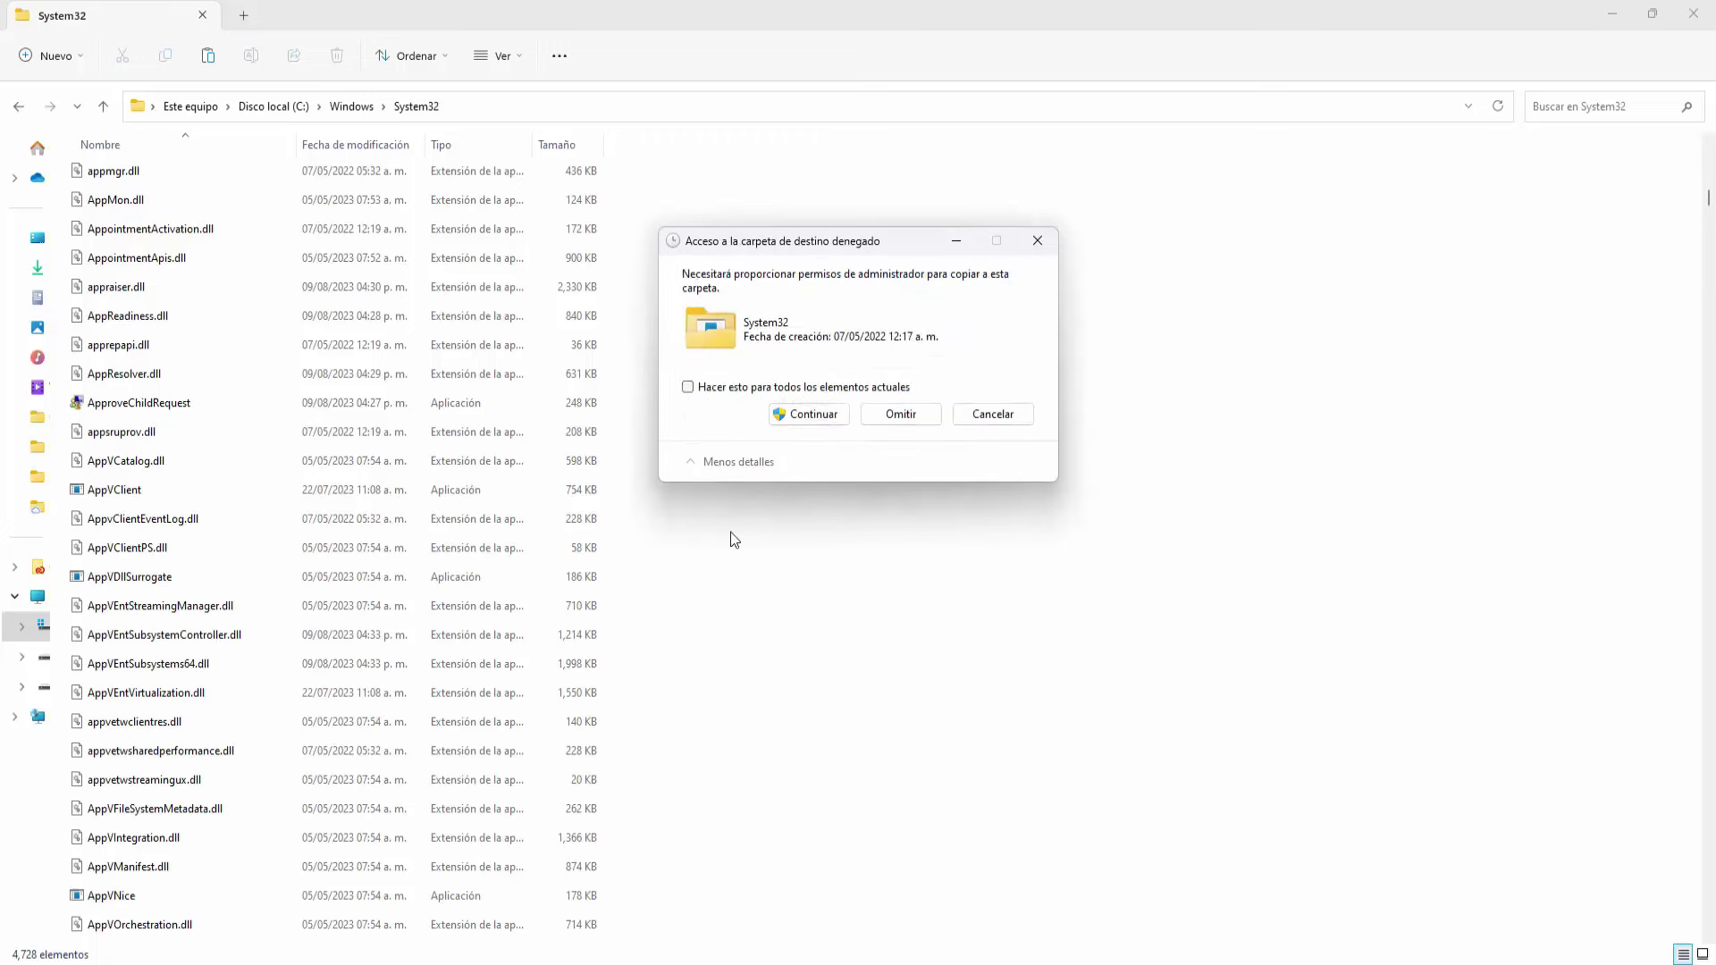
Continue the copy with administrator permission for all current items, and skip all items still denied access
{"action": "left_click", "coordinate": [687, 387]}
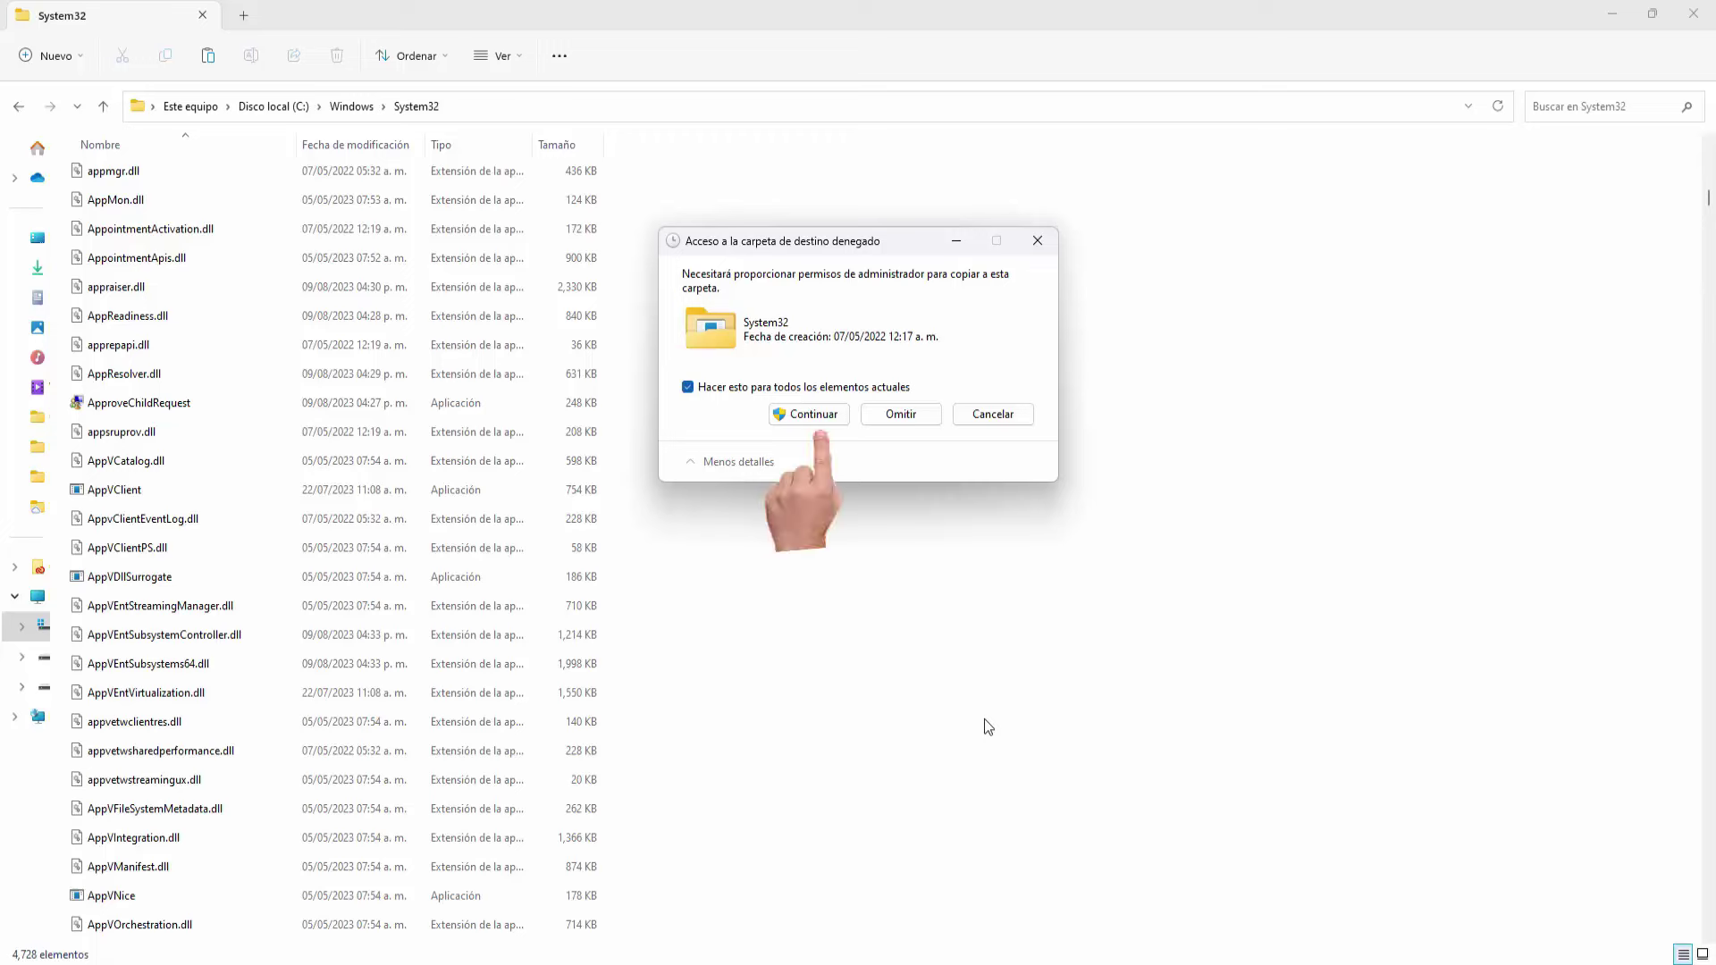
{"action": "left_click", "coordinate": [809, 414]}
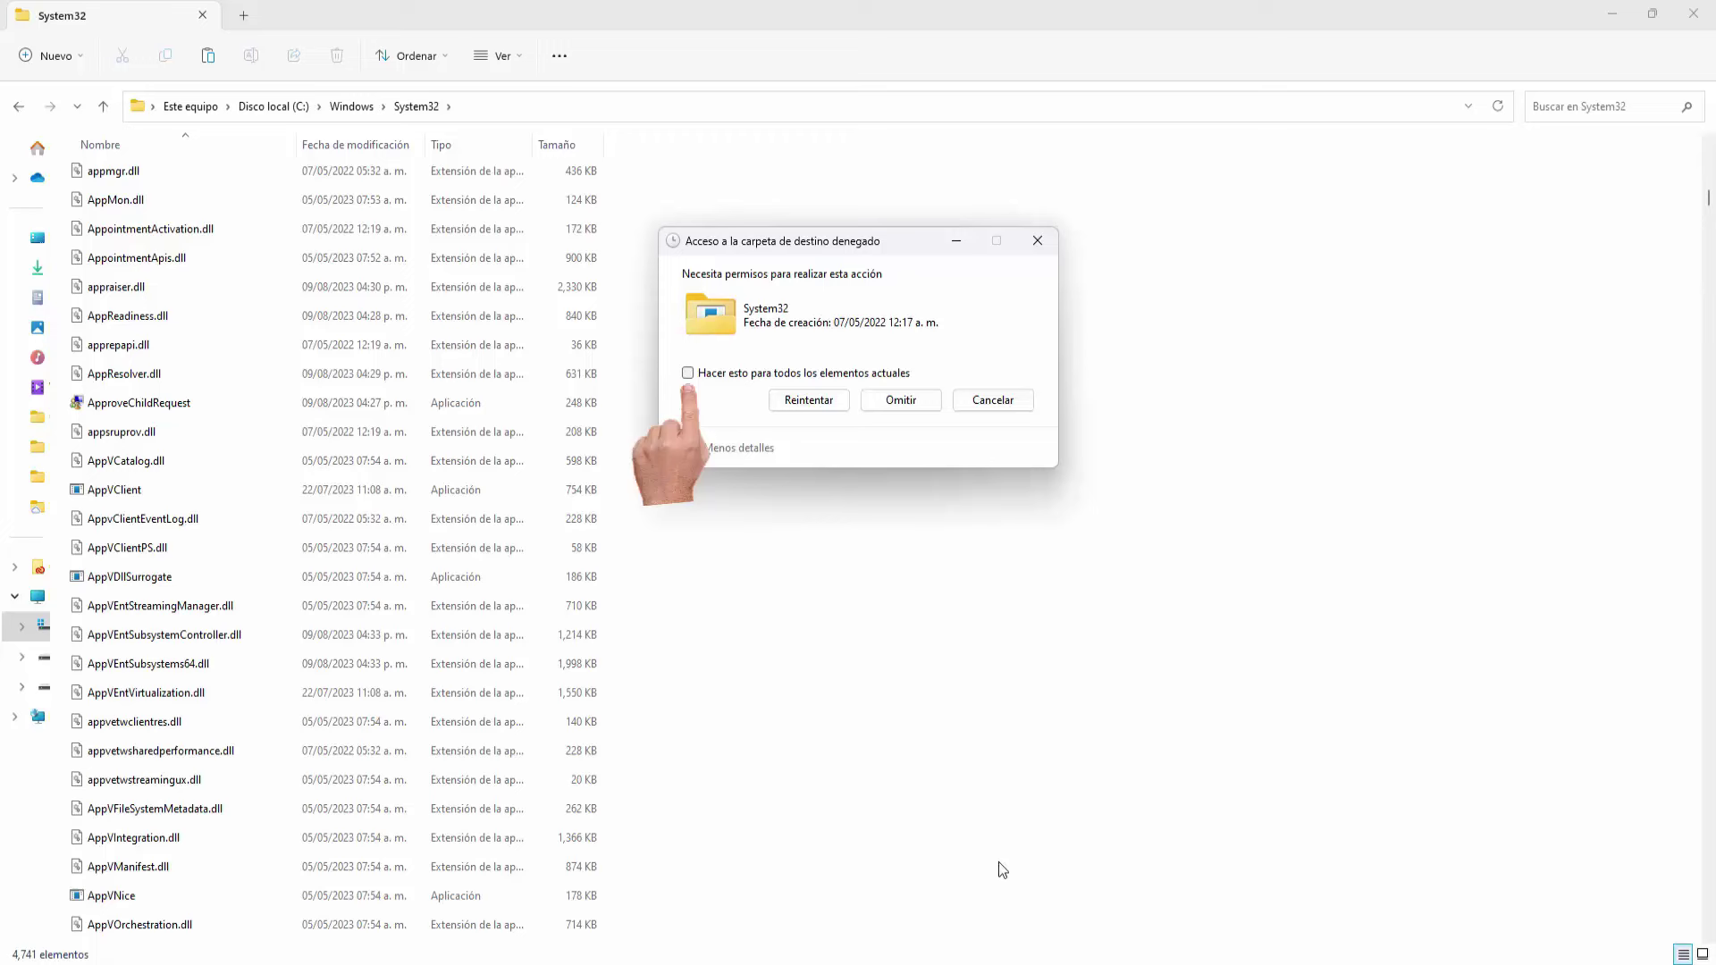
{"action": "left_click", "coordinate": [688, 374]}
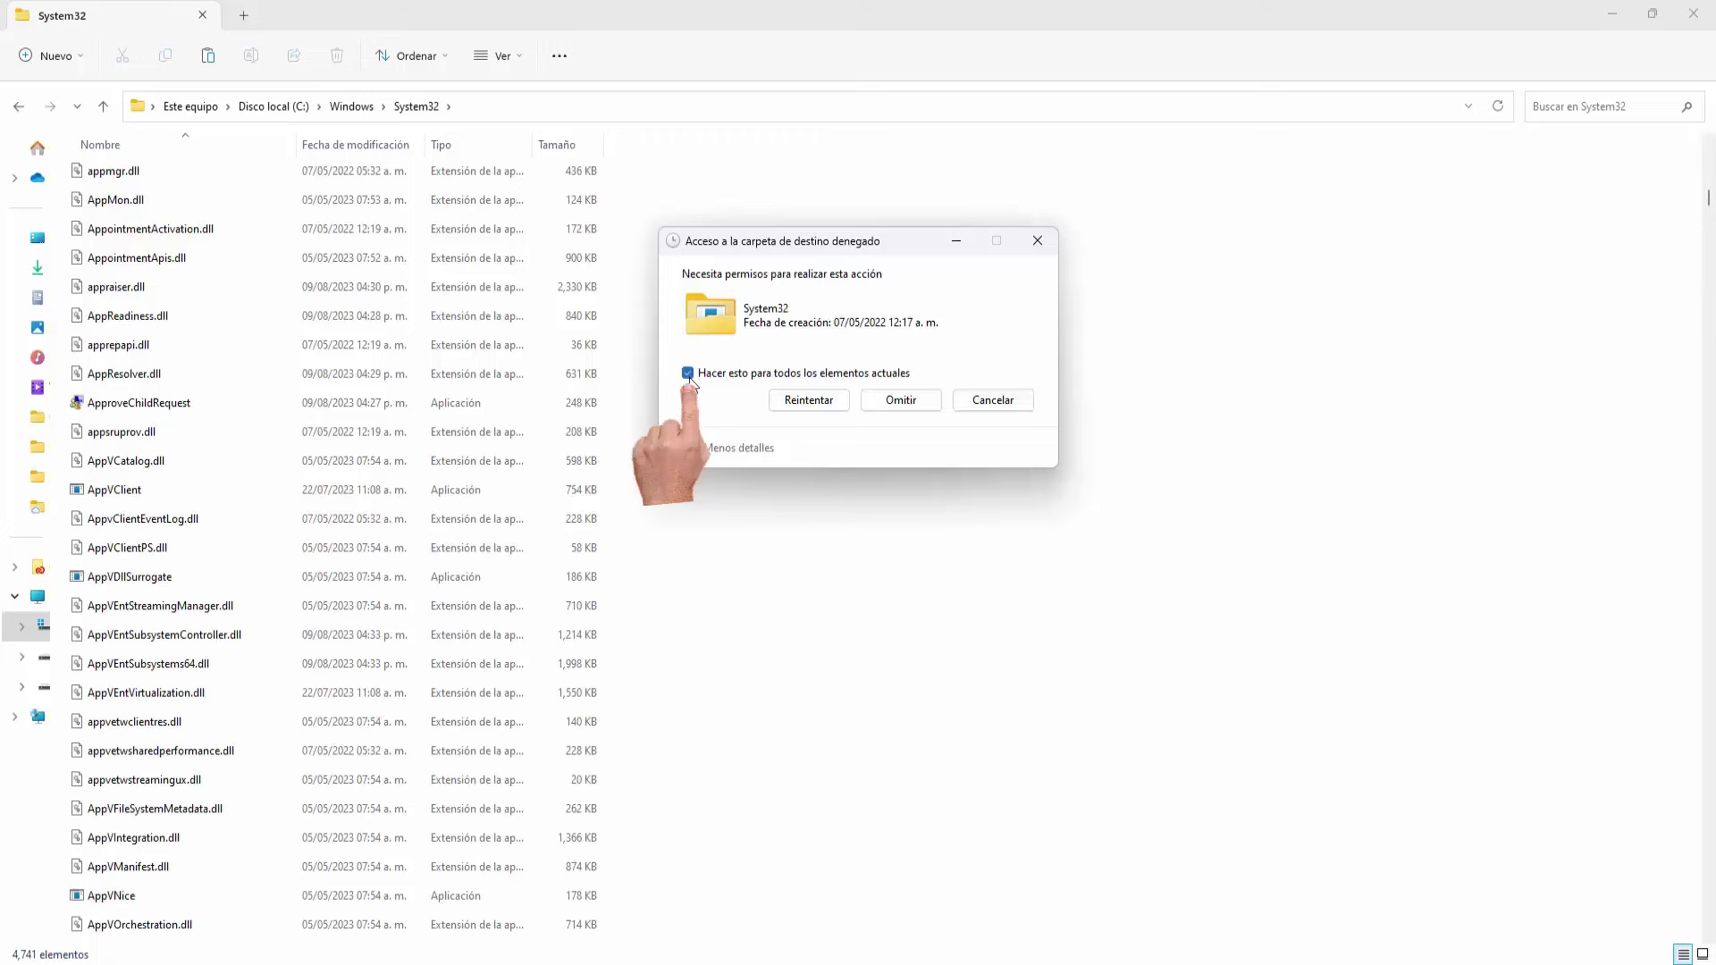
{"action": "left_click", "coordinate": [900, 400]}
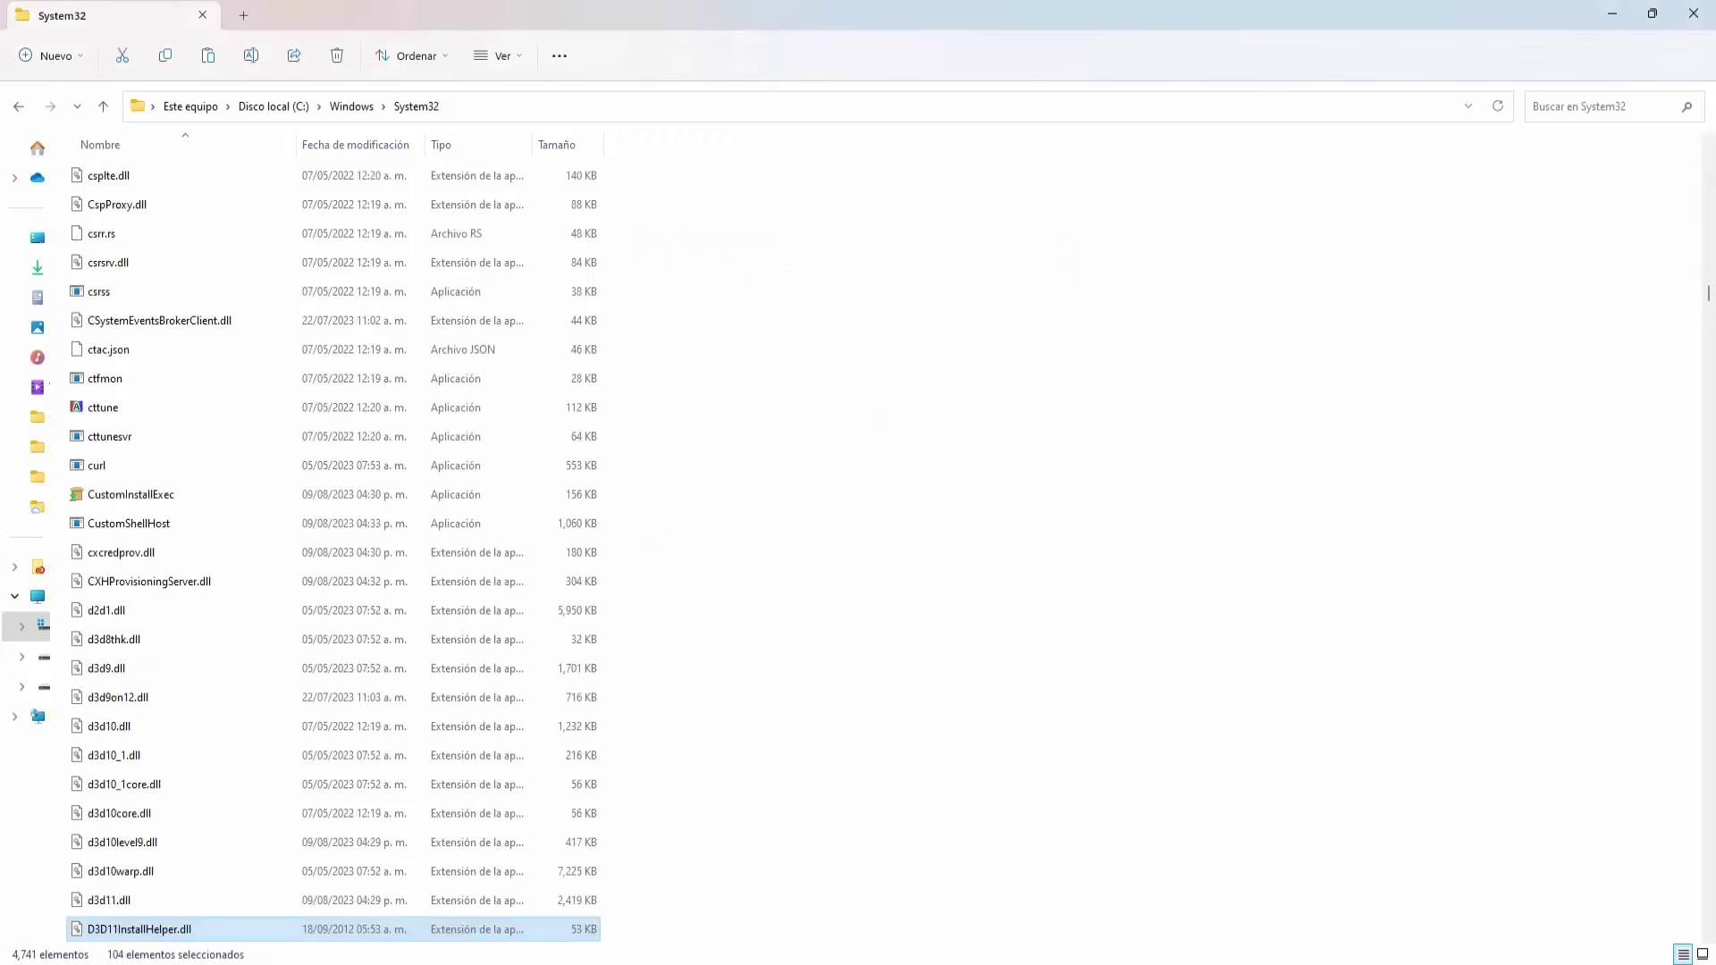
Go back to the Windows folder and open the SysWOW64 folder
{"action": "left_click", "coordinate": [18, 105]}
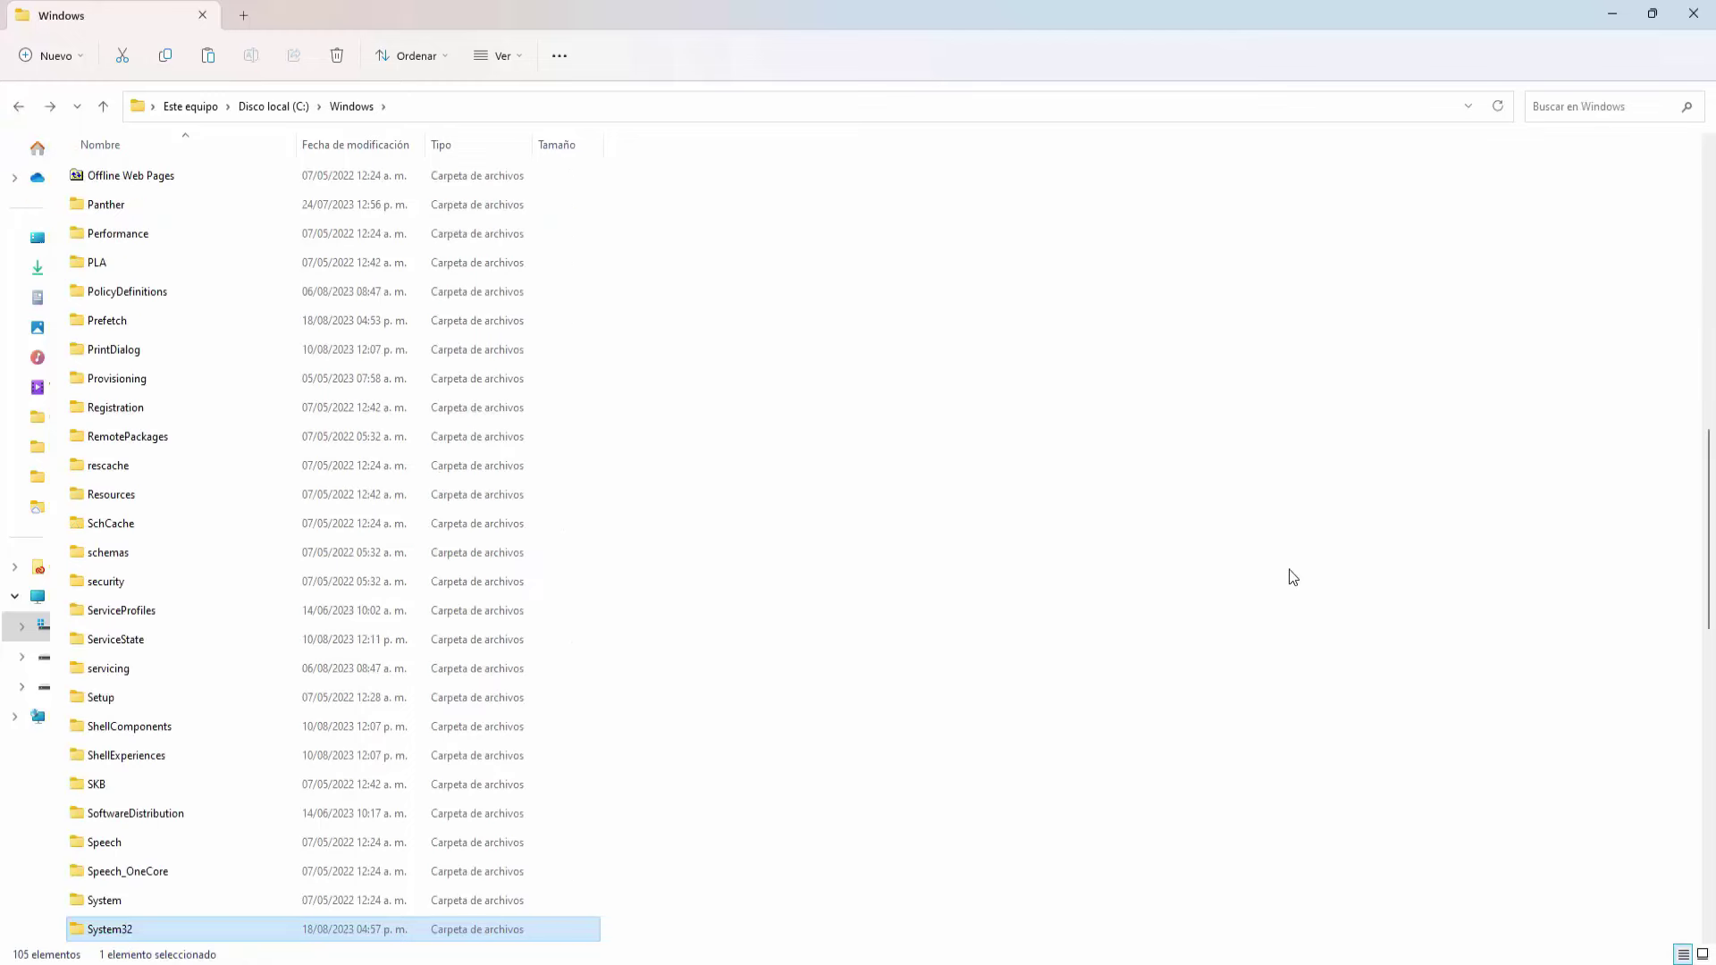
{"action": "scroll", "coordinate": [1293, 577], "scroll_direction": "down", "scroll_amount": 5}
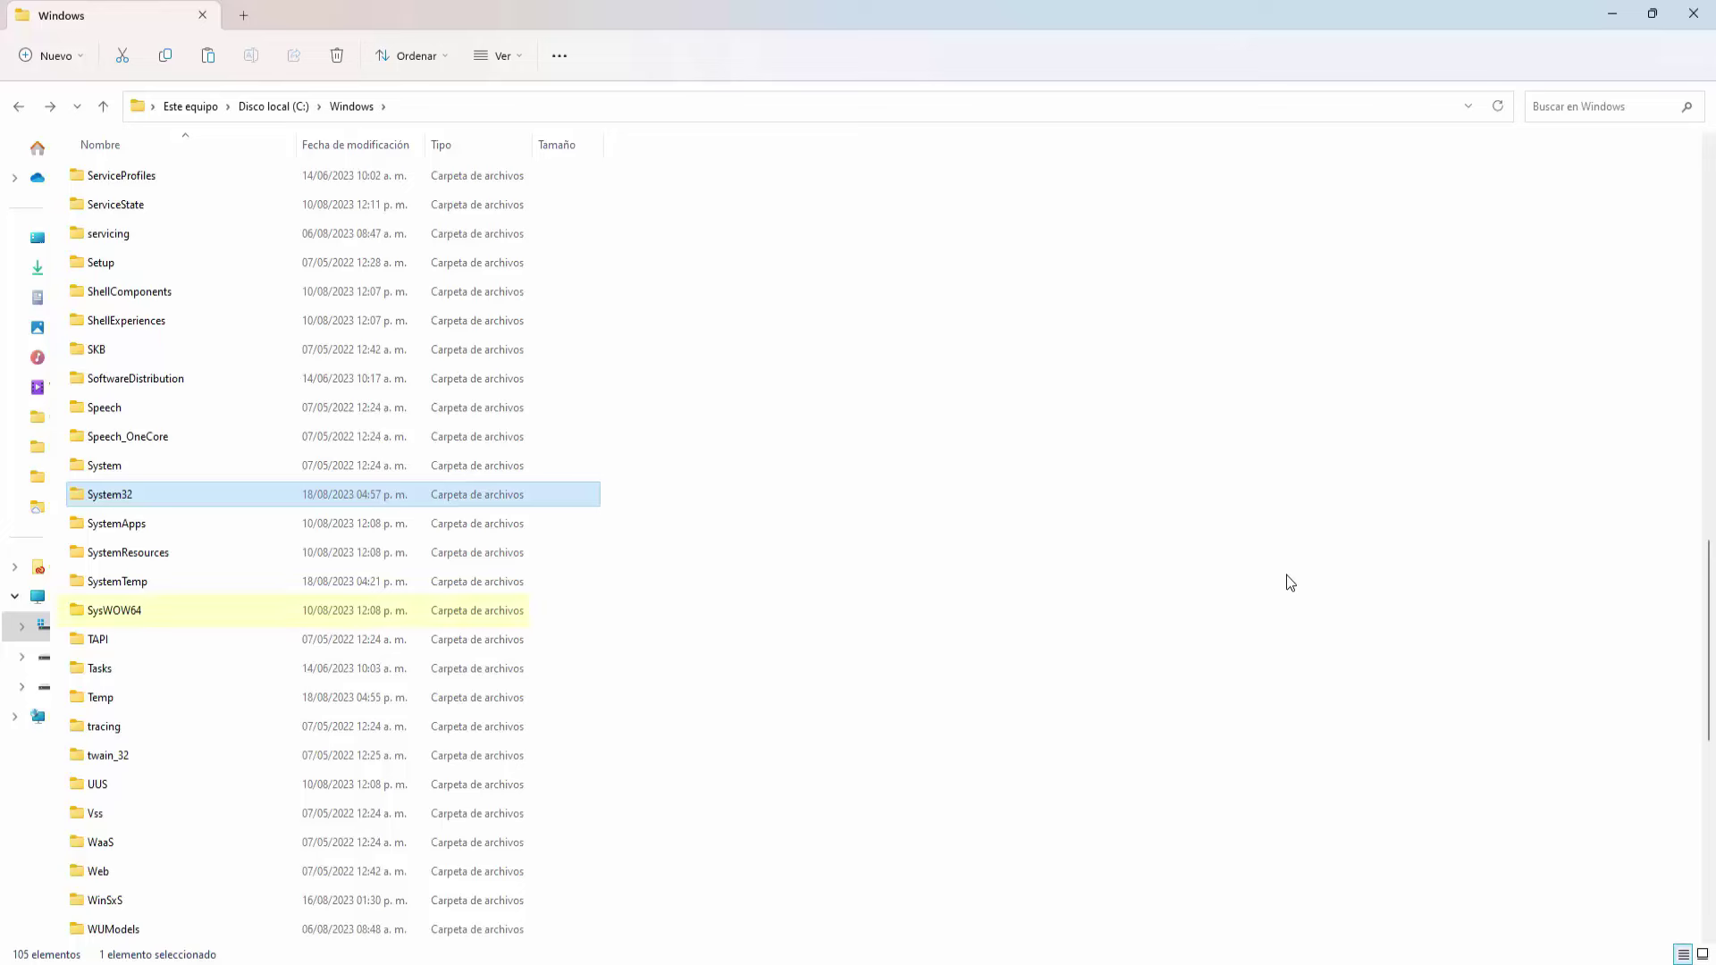
{"action": "left_click", "coordinate": [1284, 592]}
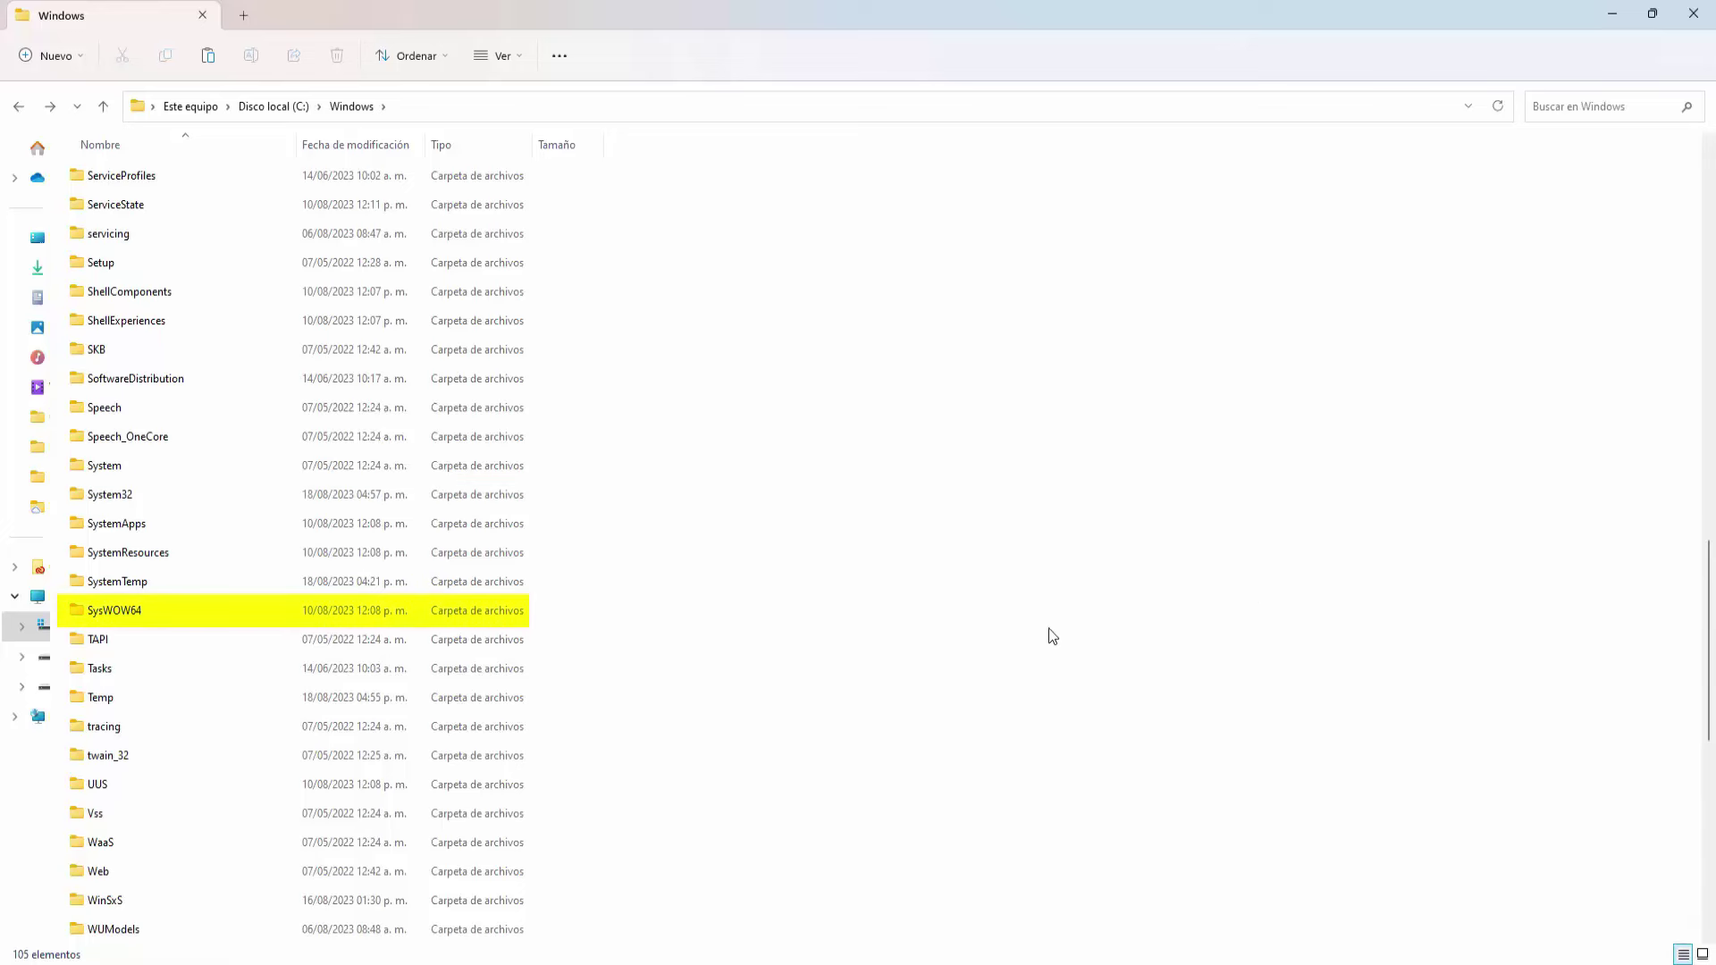
{"action": "double_click", "coordinate": [271, 616]}
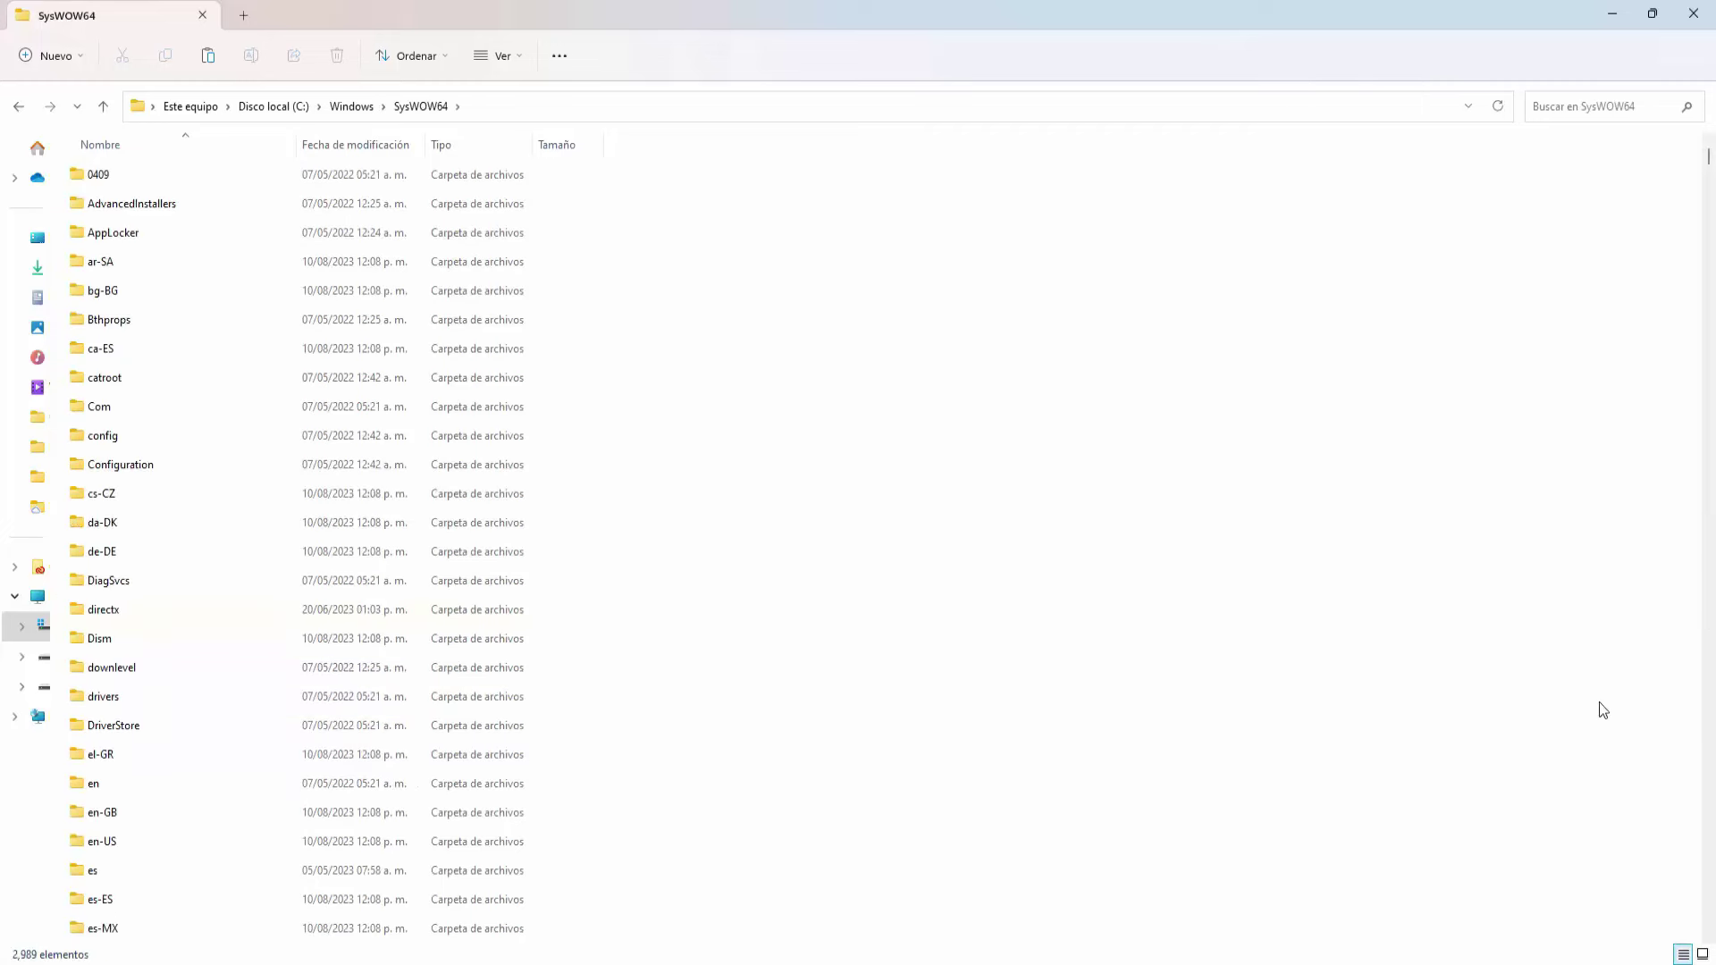
Paste the copied DLL files into SysWOW64, replacing the files that have the same names
{"action": "scroll", "coordinate": [1599, 703], "scroll_direction": "down", "scroll_amount": 20}
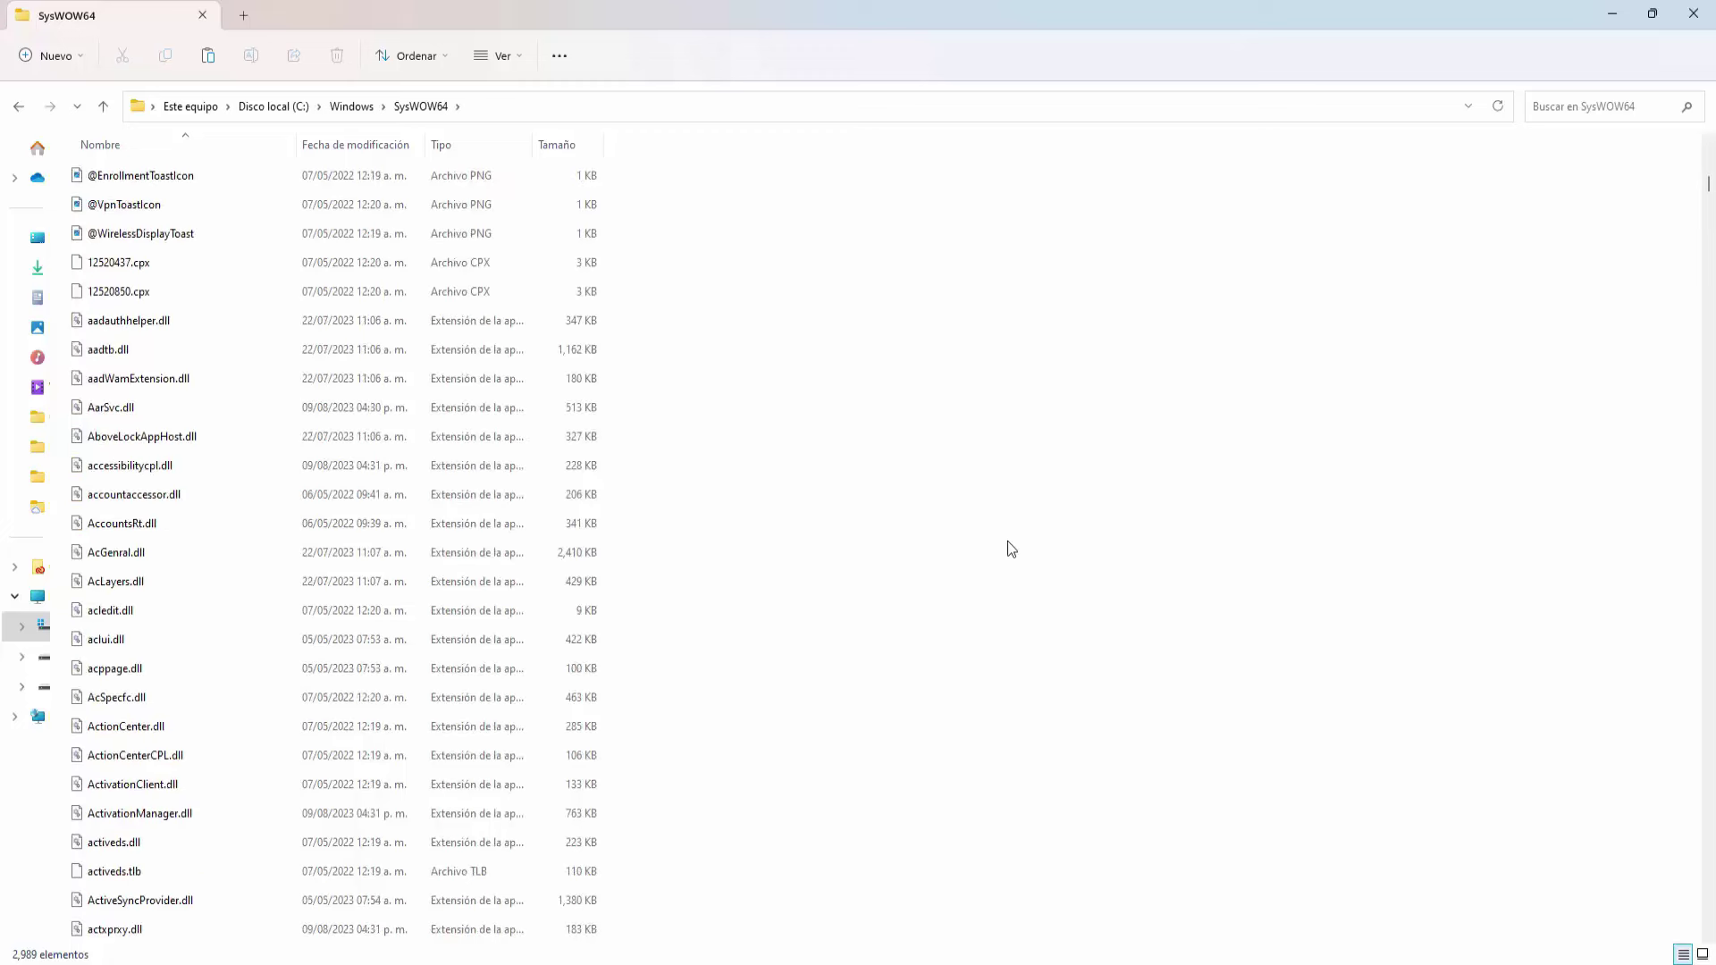
{"action": "right_click", "coordinate": [983, 461]}
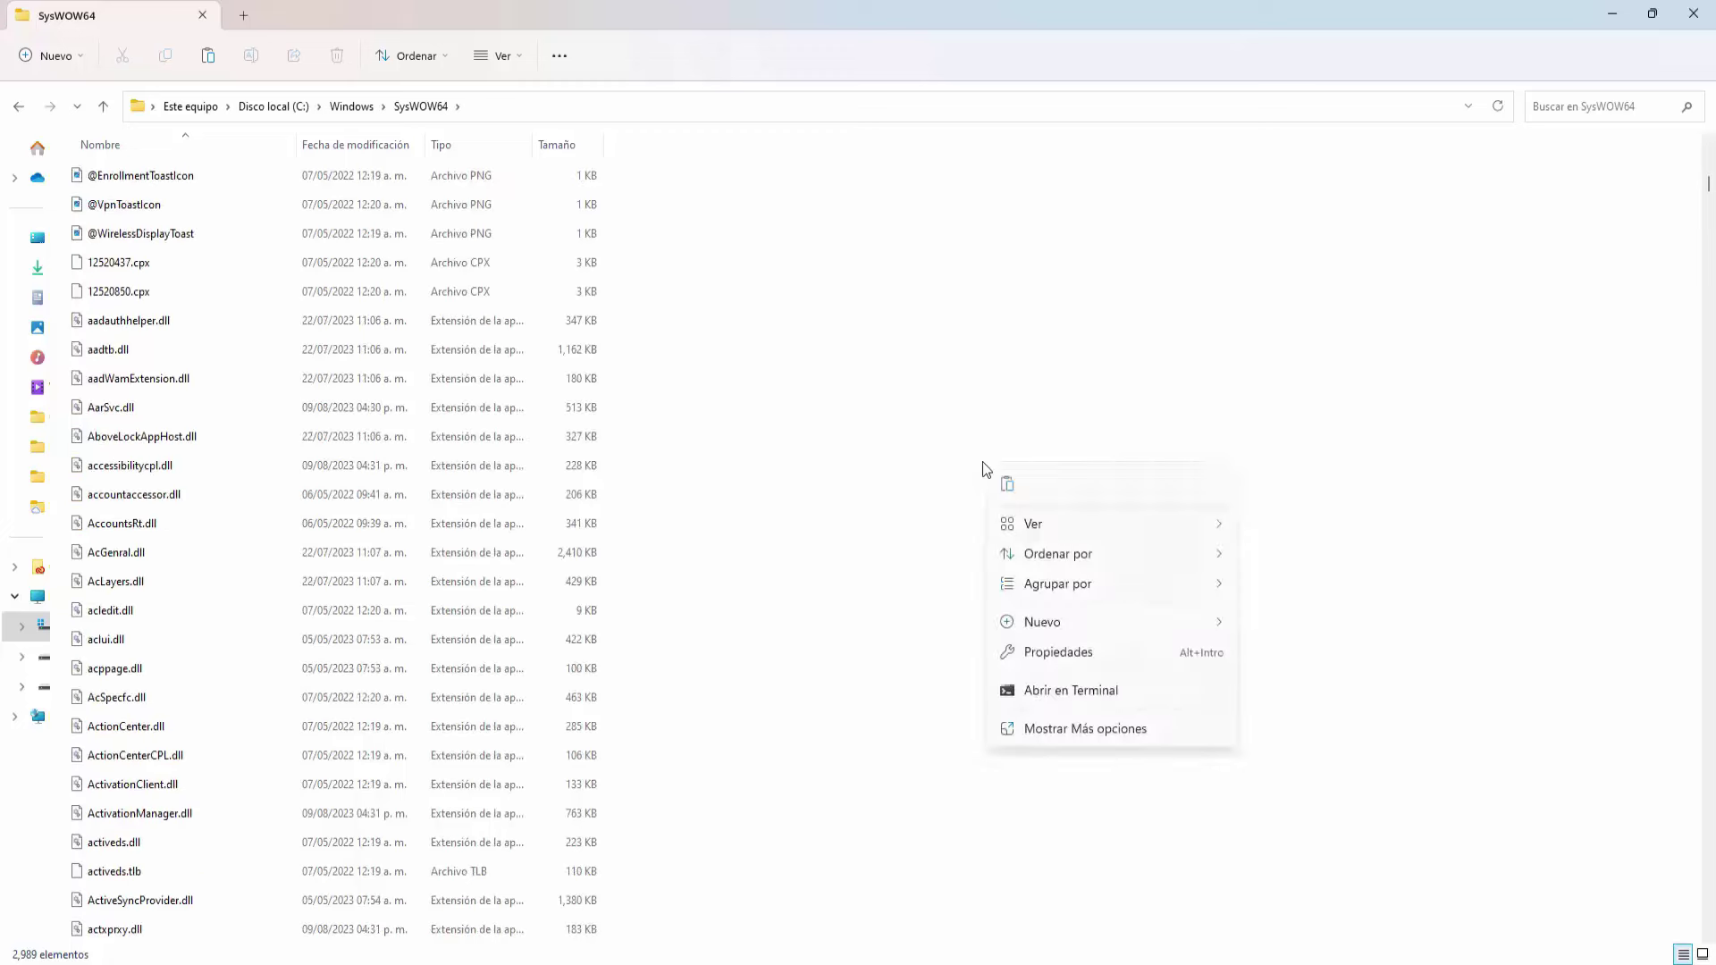
{"action": "left_click", "coordinate": [1012, 489]}
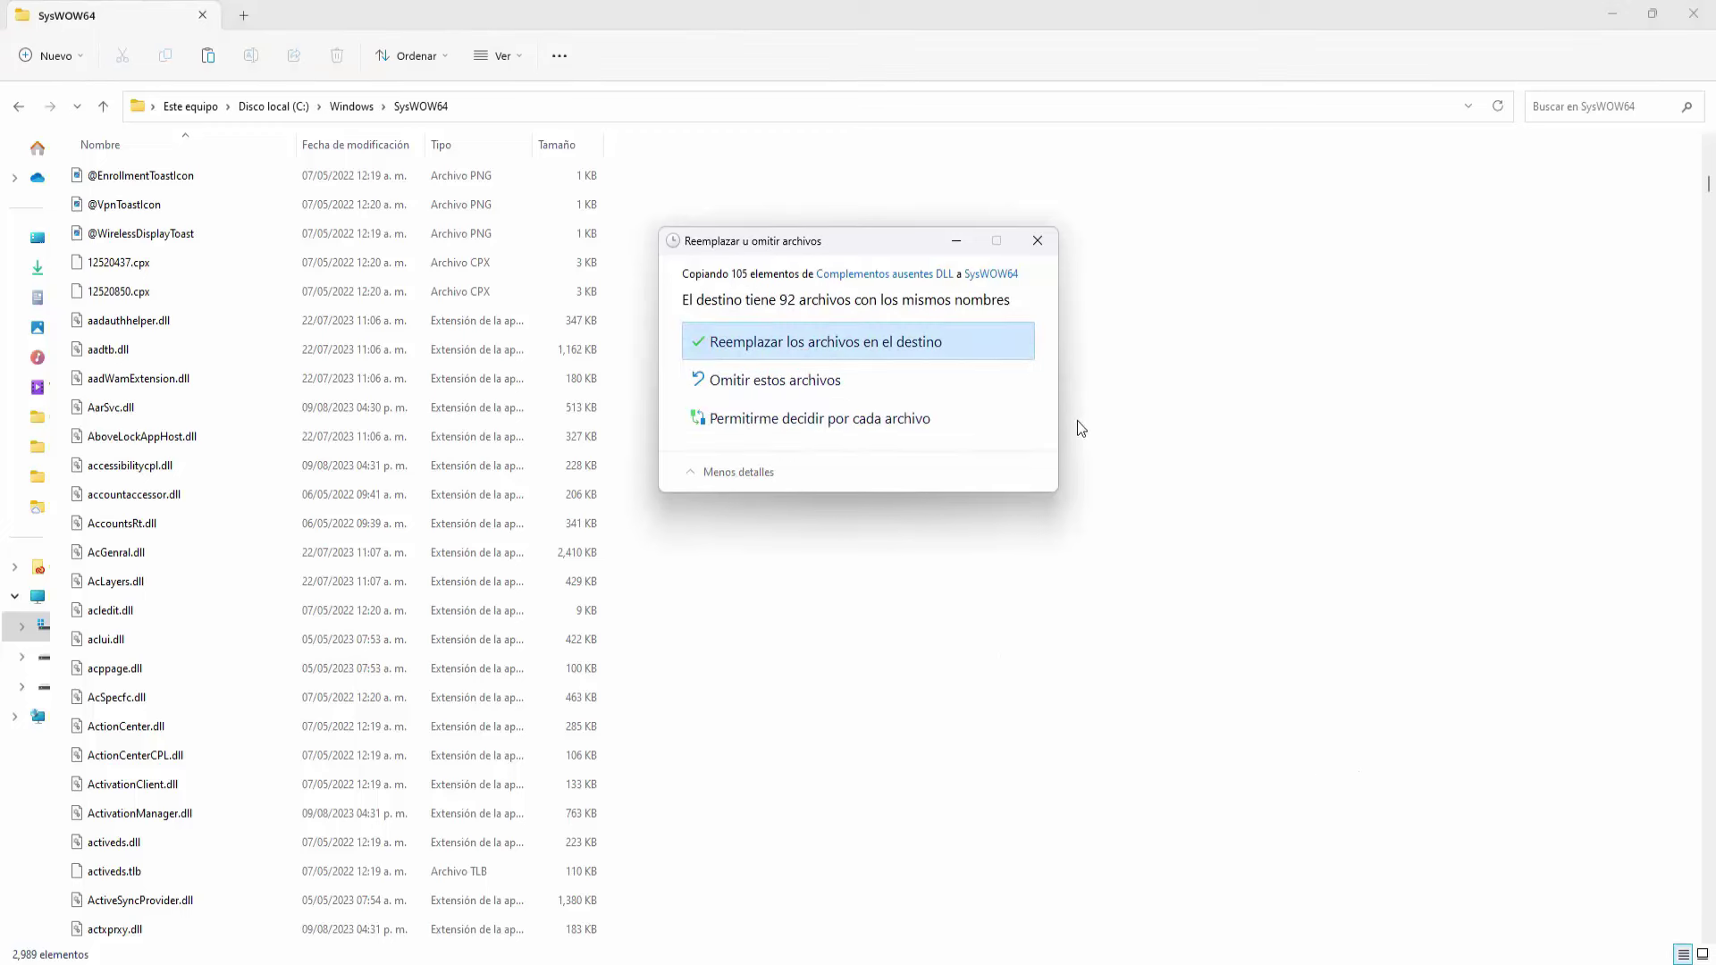
{"action": "left_click", "coordinate": [960, 341]}
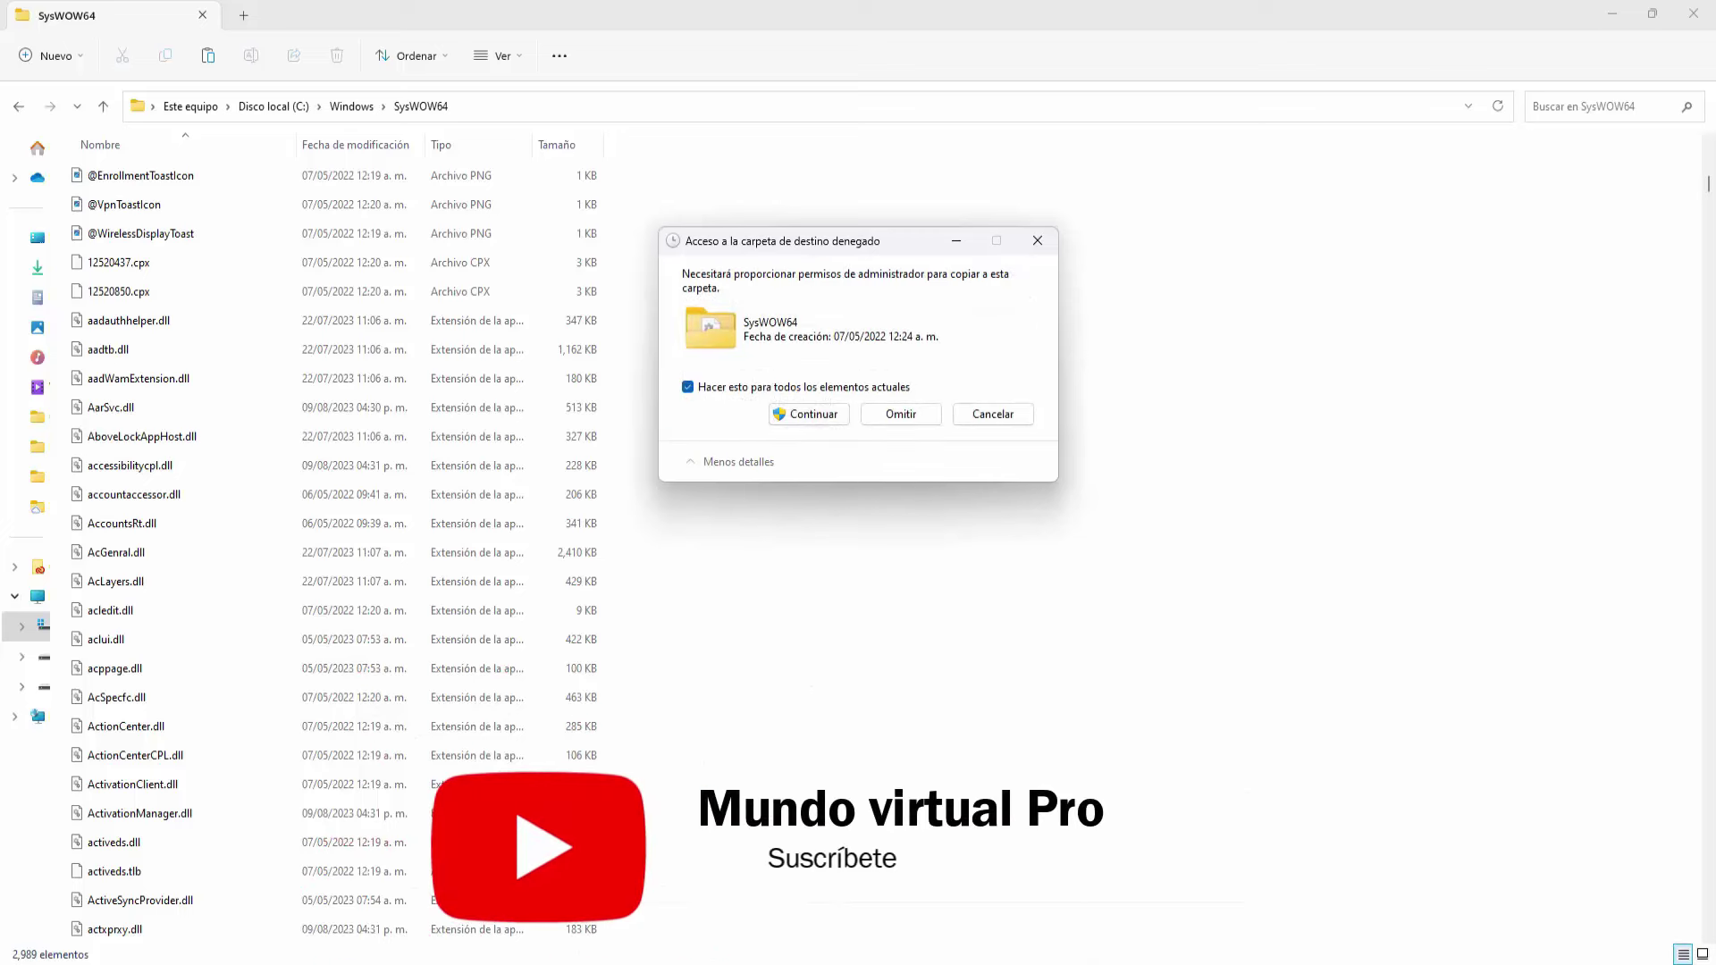
Continue the SysWOW64 copy with administrator permission, skip all current items still denied access, and close the folder window
{"action": "left_click", "coordinate": [809, 413]}
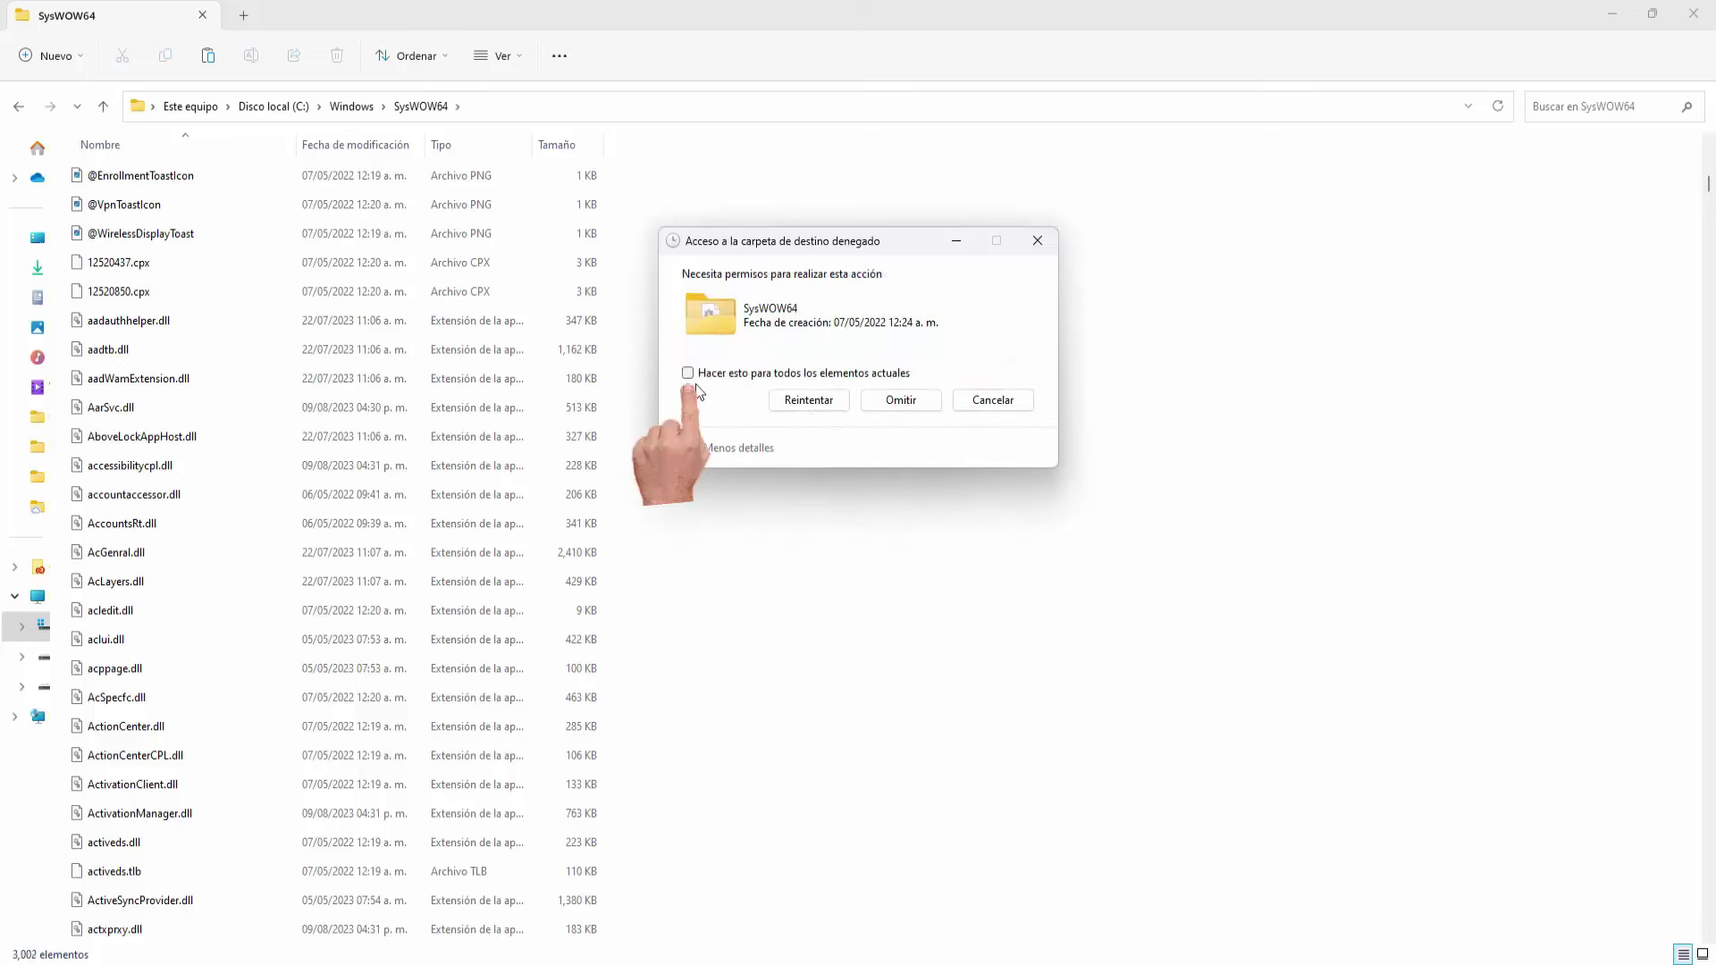
{"action": "left_click", "coordinate": [688, 374]}
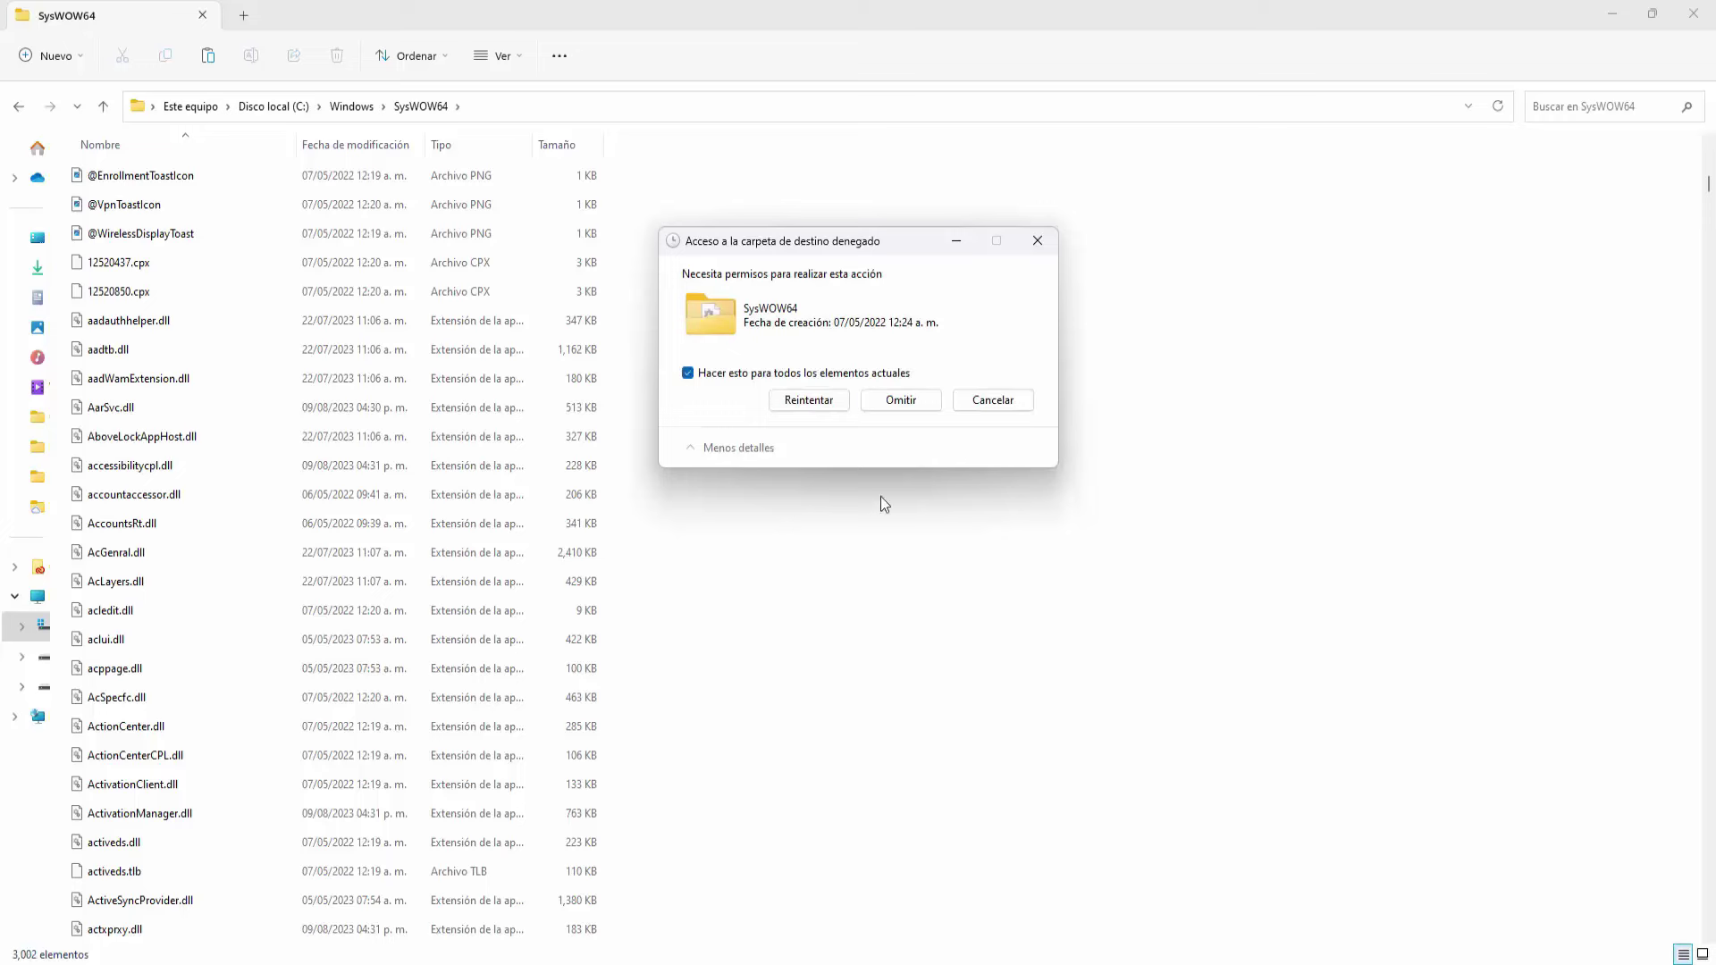
{"action": "left_click", "coordinate": [901, 399]}
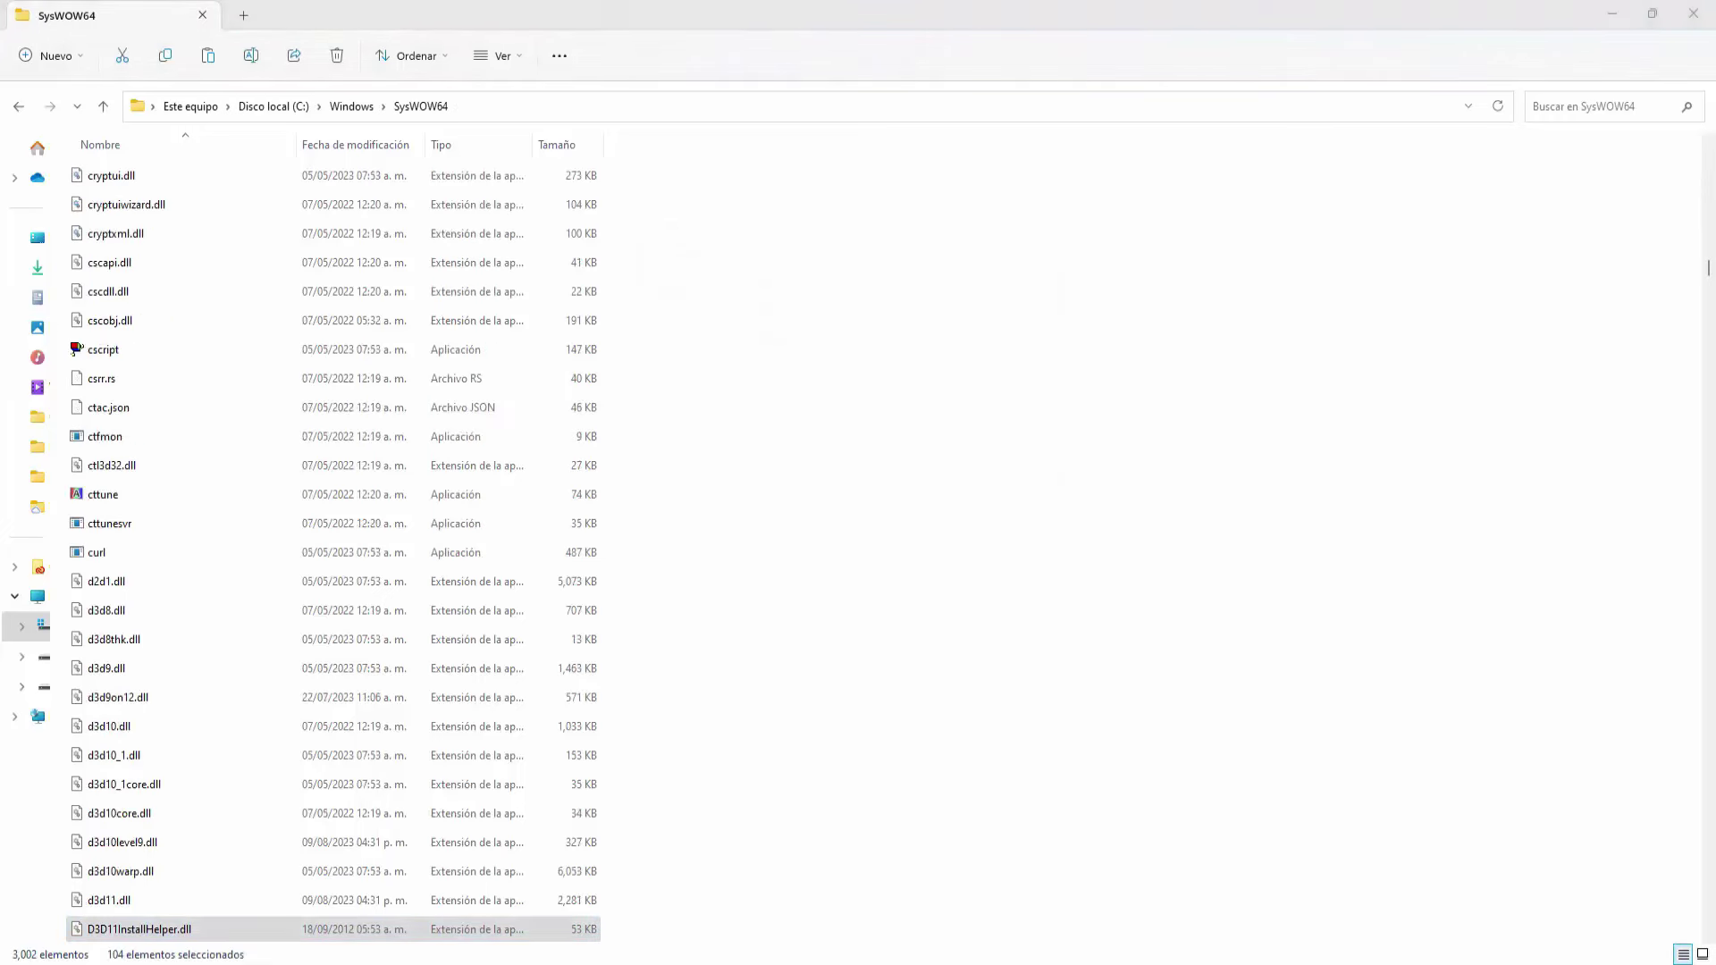
{"action": "left_click", "coordinate": [1692, 14]}
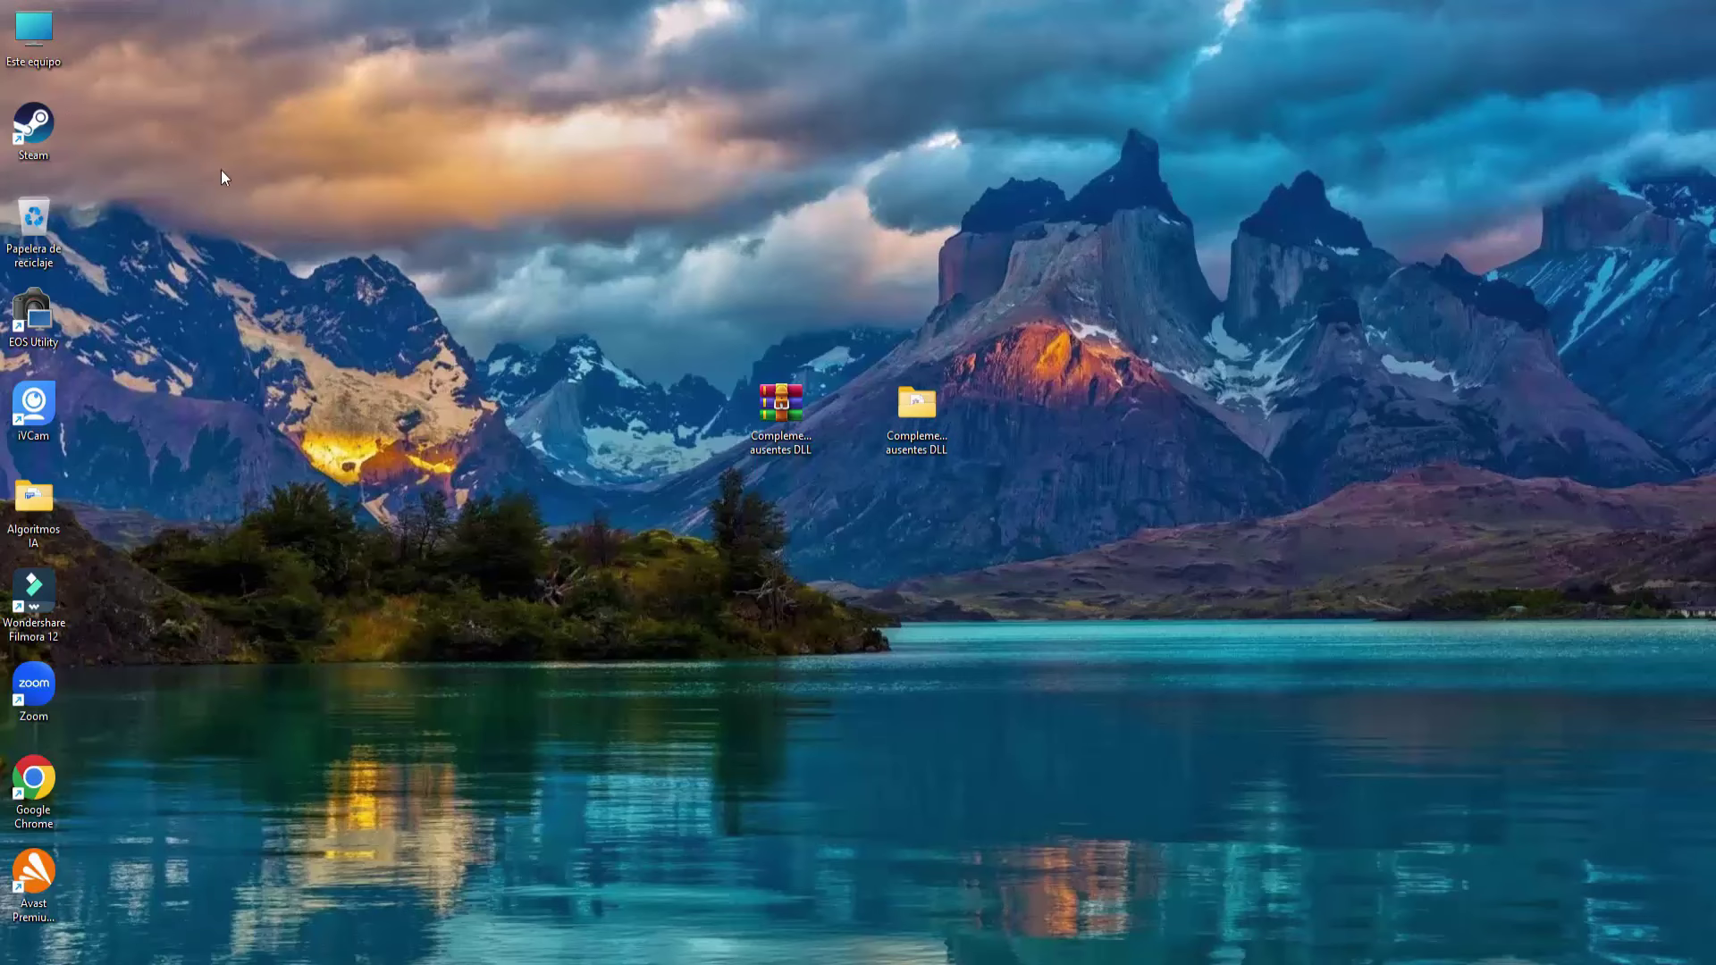
Open the Steam installation folder through the file location of its desktop shortcut
{"action": "right_click", "coordinate": [54, 131]}
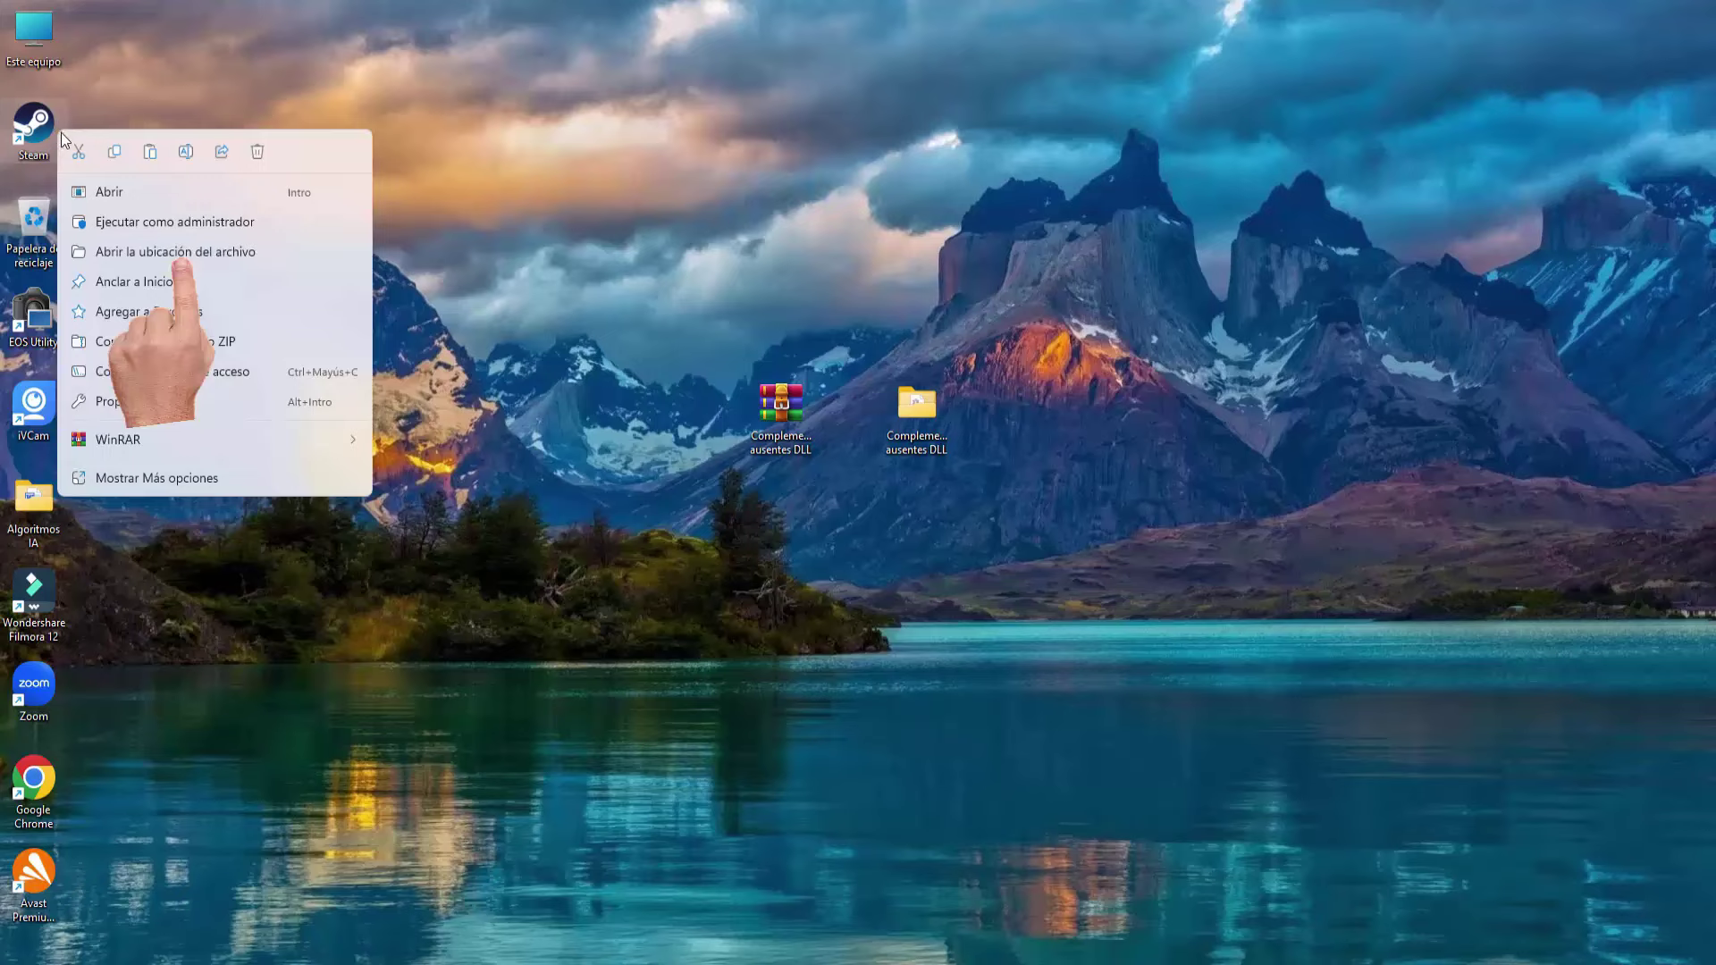
{"action": "left_click", "coordinate": [134, 256]}
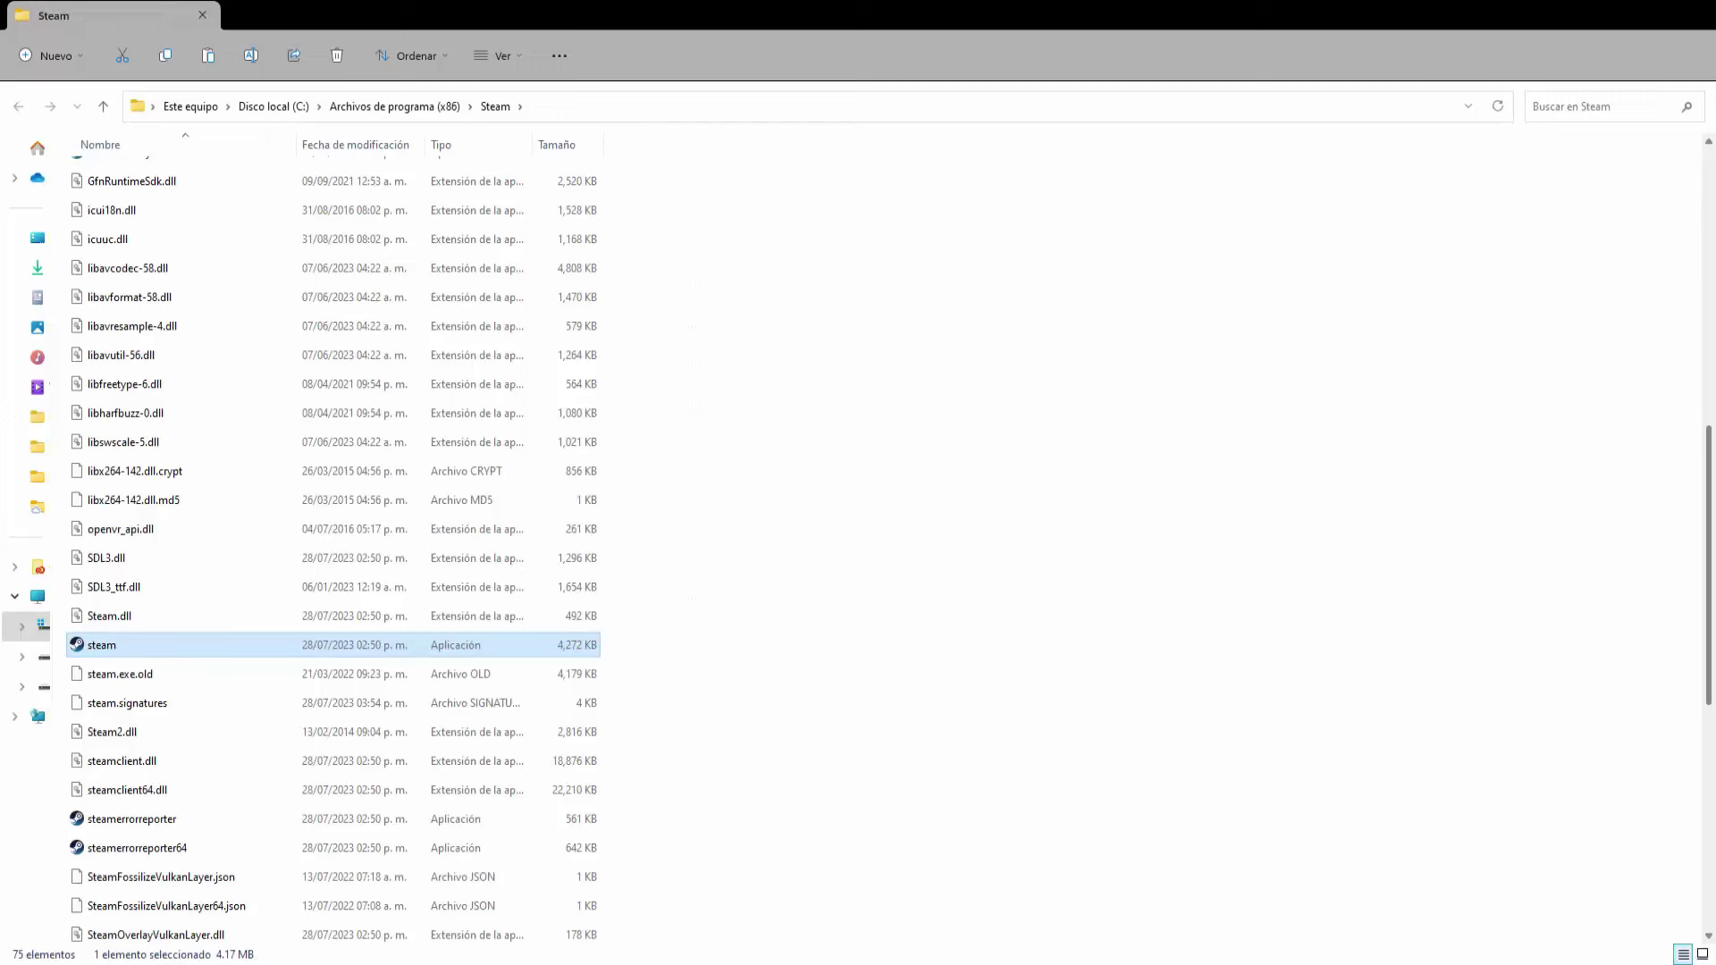
{"action": "right_click", "coordinate": [1237, 465]}
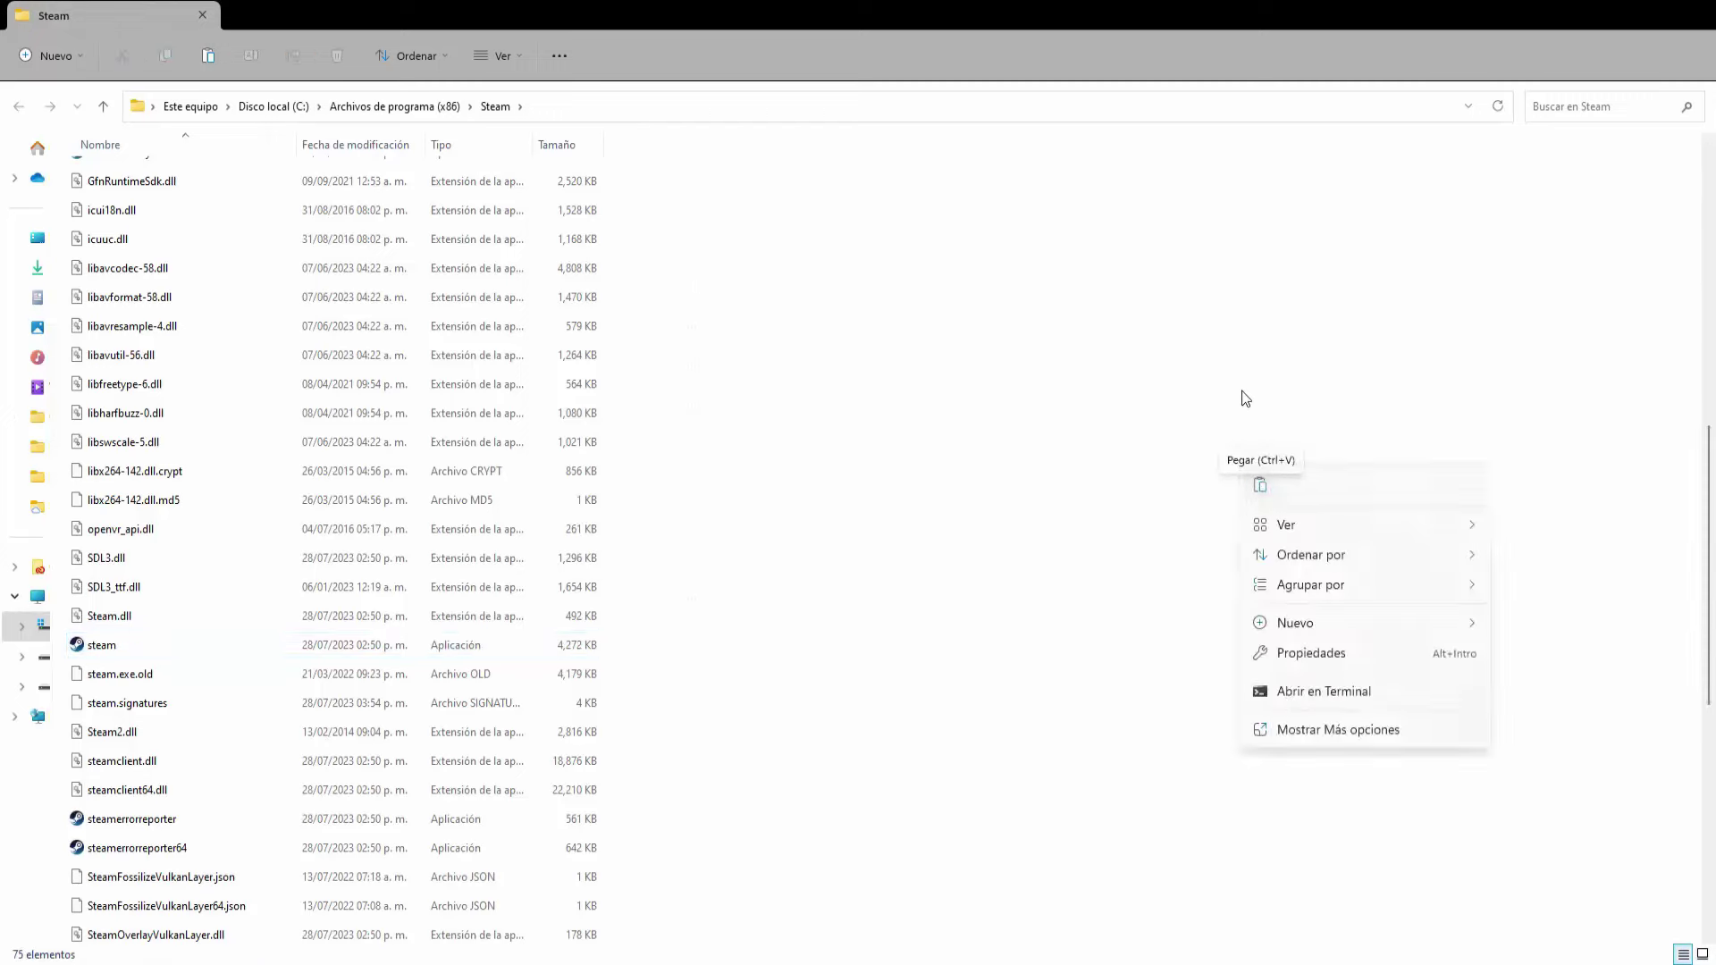
{"action": "key", "text": "Escape"}
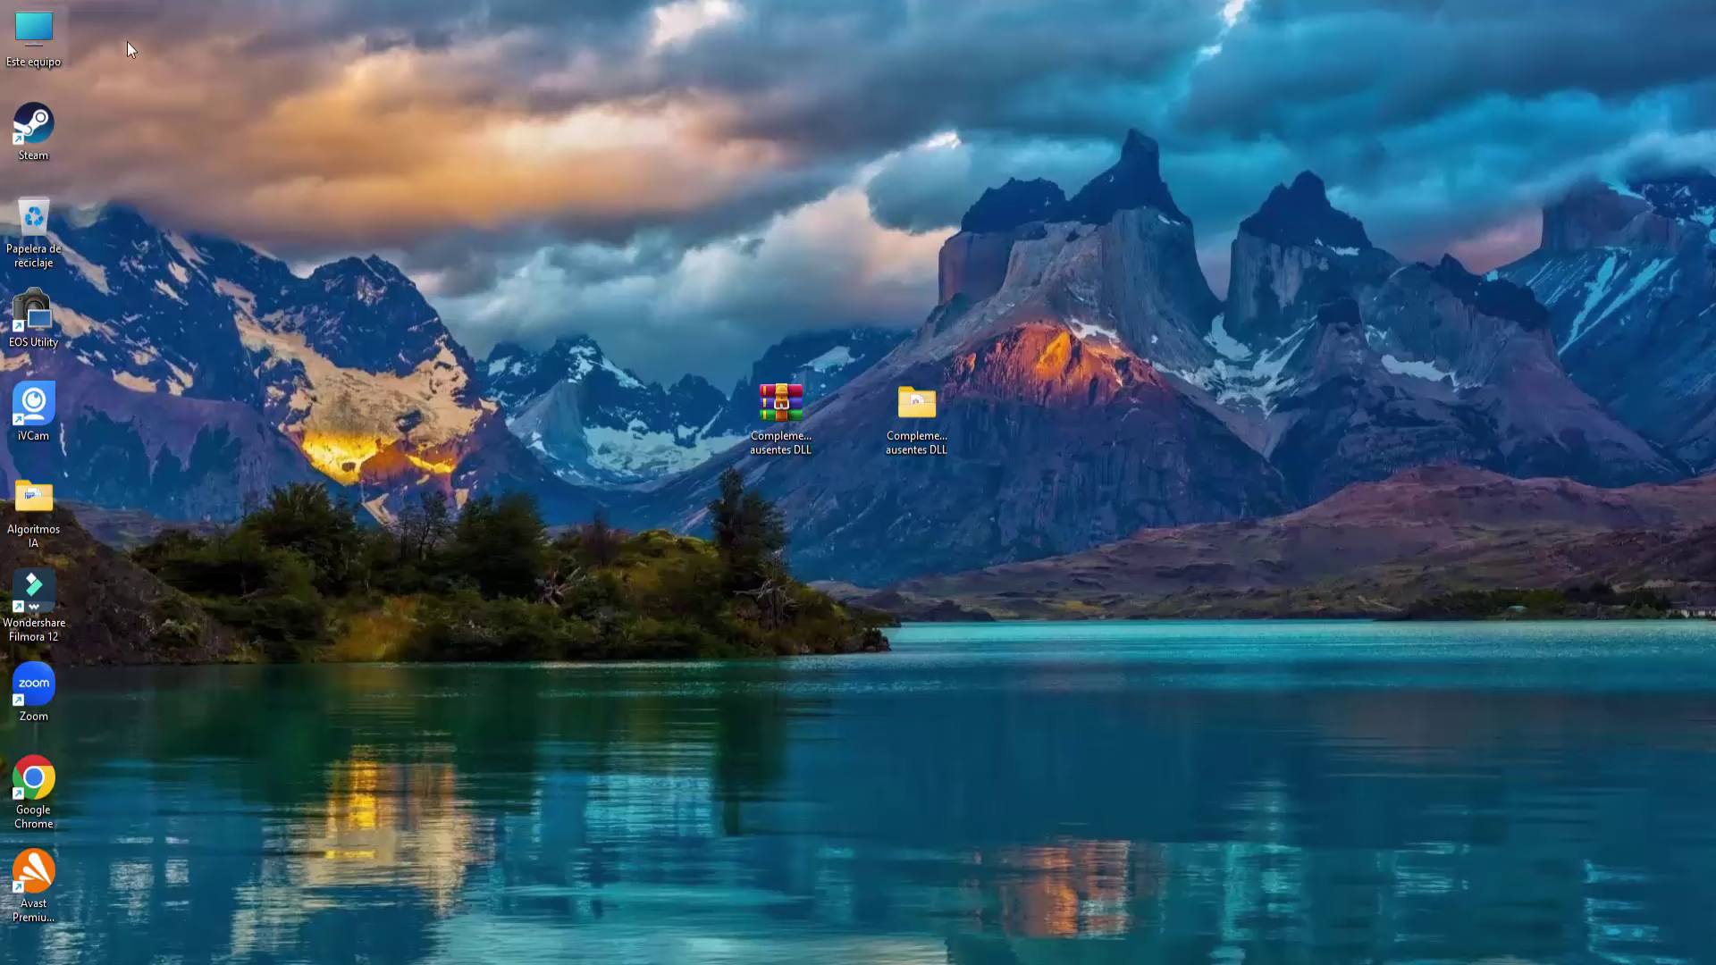
Open the Steam folder inside Archivos de programa (x86) on Disco local (C:)
{"action": "double_click", "coordinate": [57, 19]}
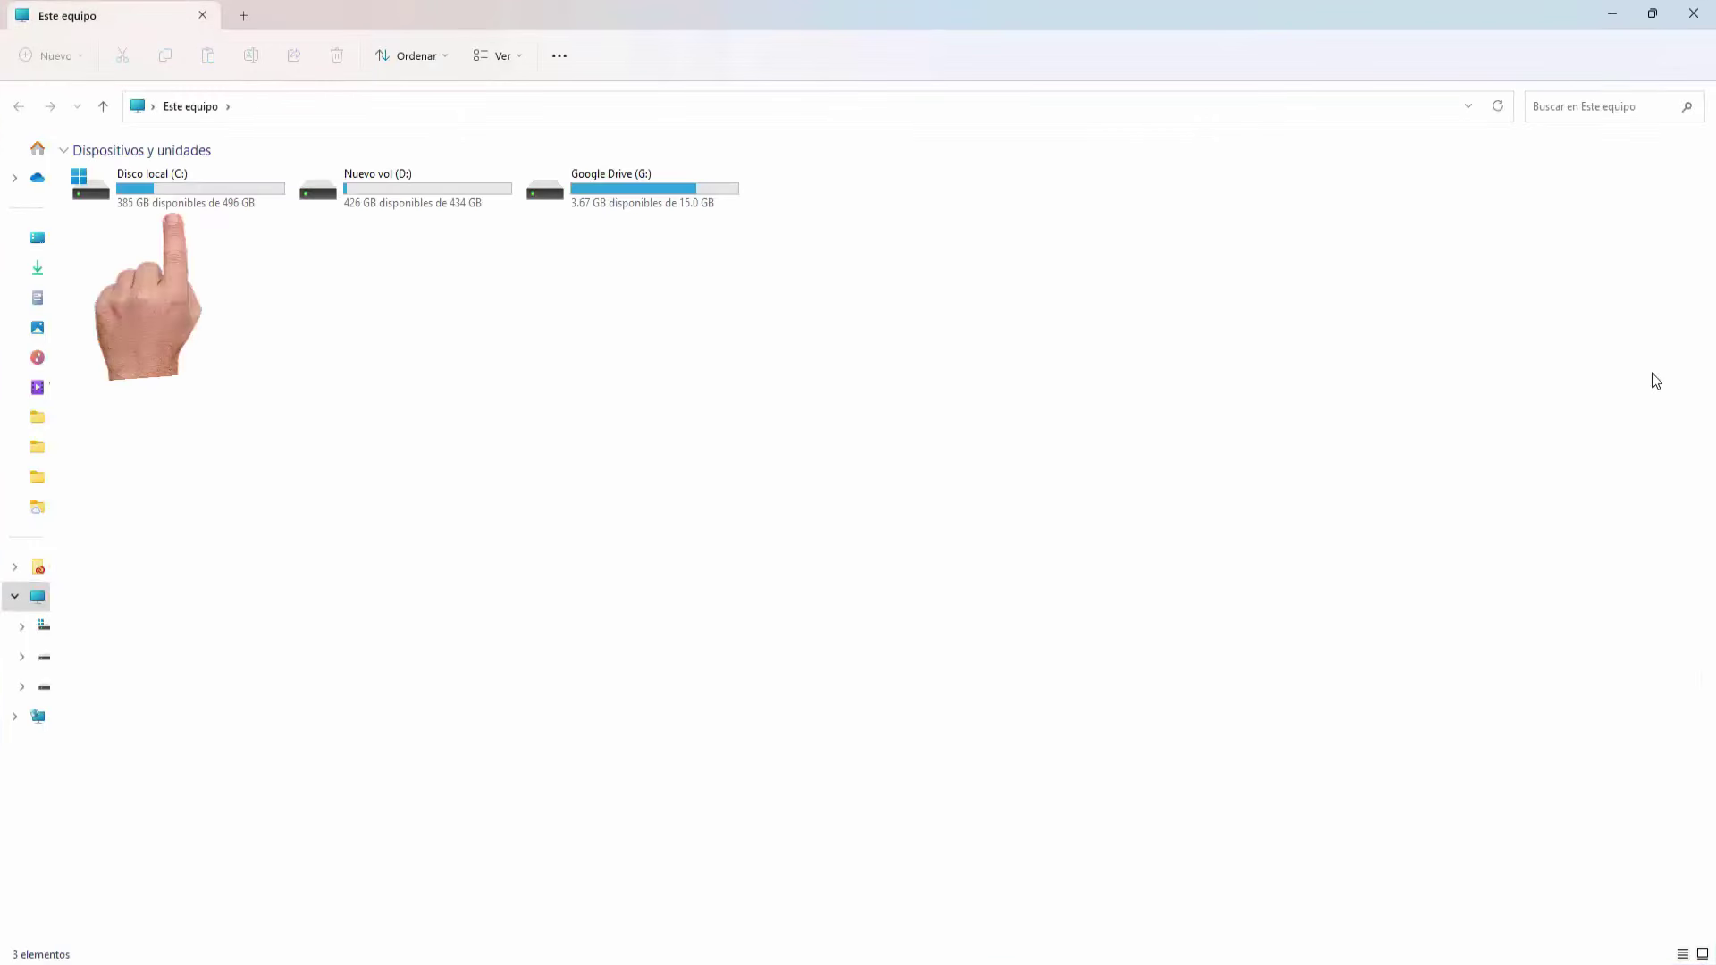
{"action": "double_click", "coordinate": [207, 198]}
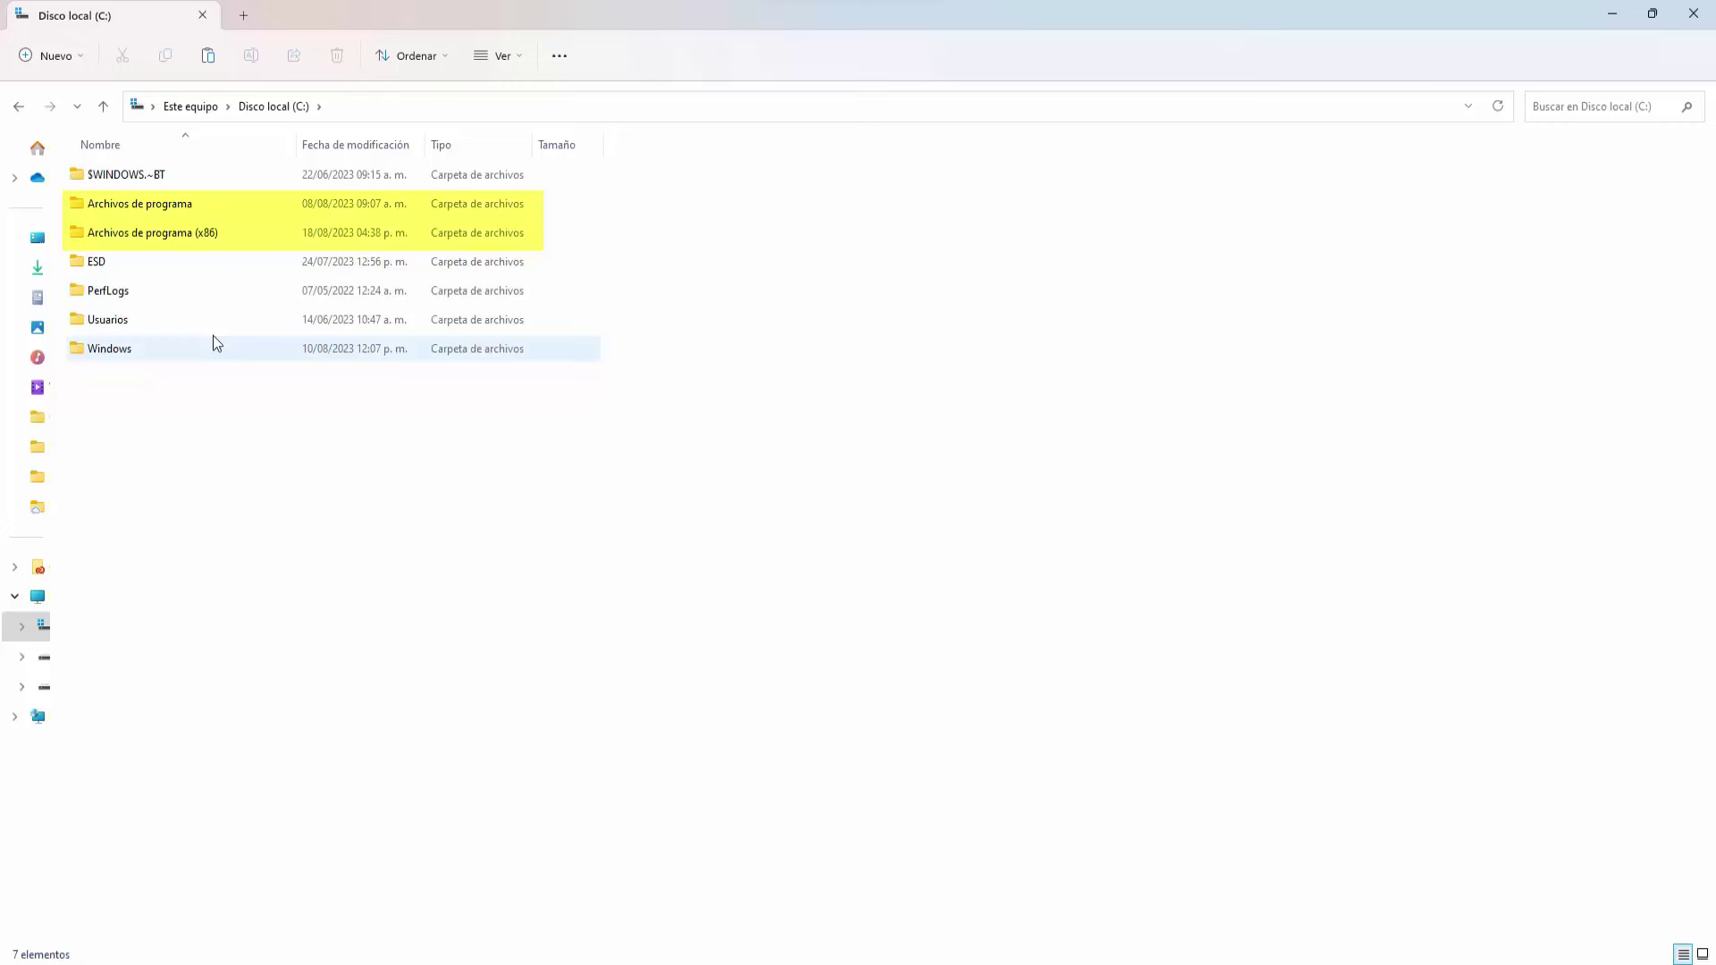
{"action": "double_click", "coordinate": [198, 233]}
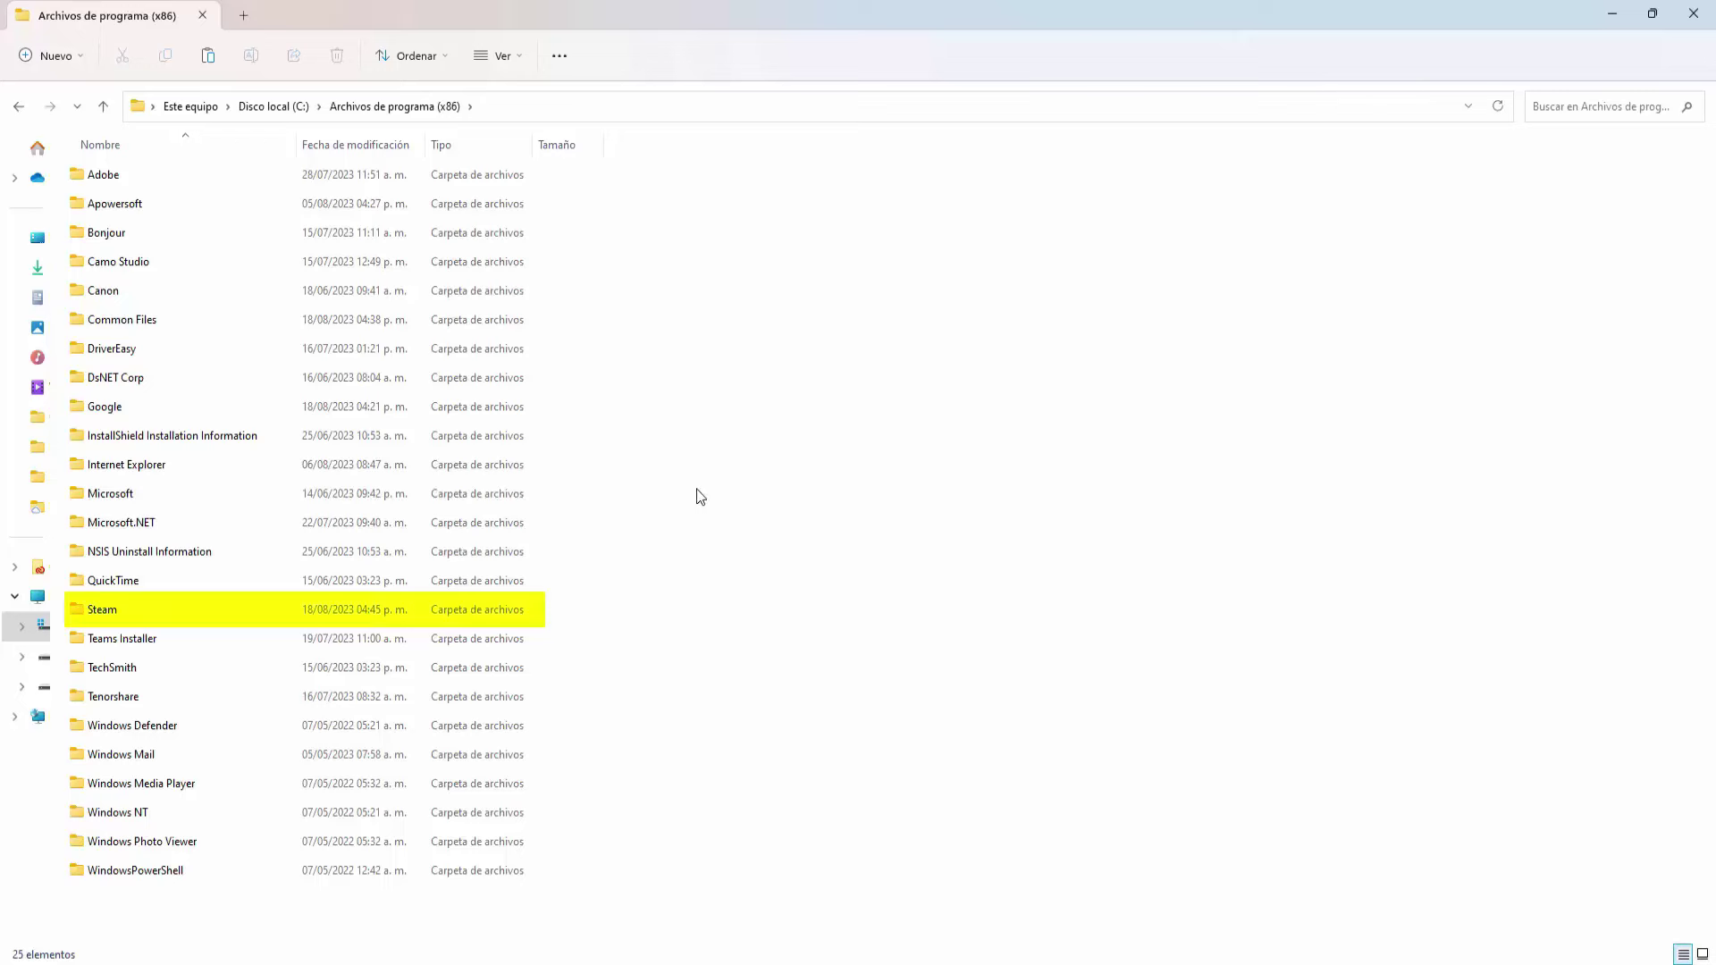
{"action": "double_click", "coordinate": [134, 613]}
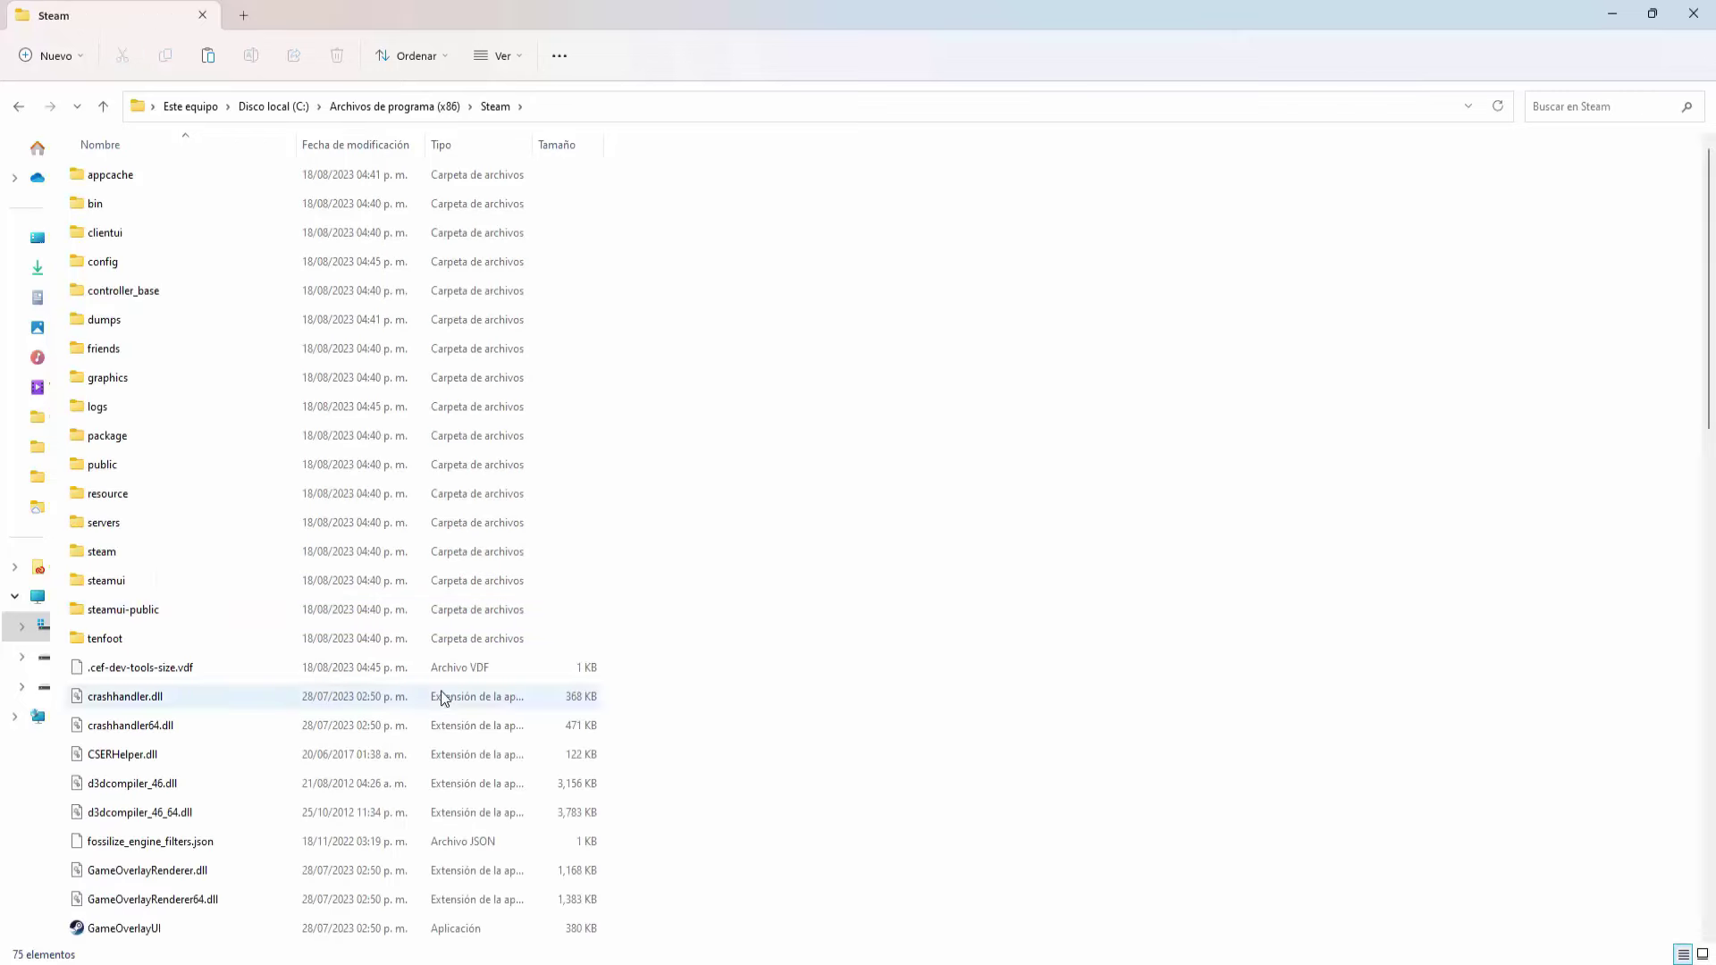
Paste the copied DLL files into the Steam installation folder
{"action": "scroll", "coordinate": [935, 655], "scroll_direction": "down", "scroll_amount": 3}
{"action": "scroll", "coordinate": [936, 654], "scroll_direction": "down", "scroll_amount": 2}
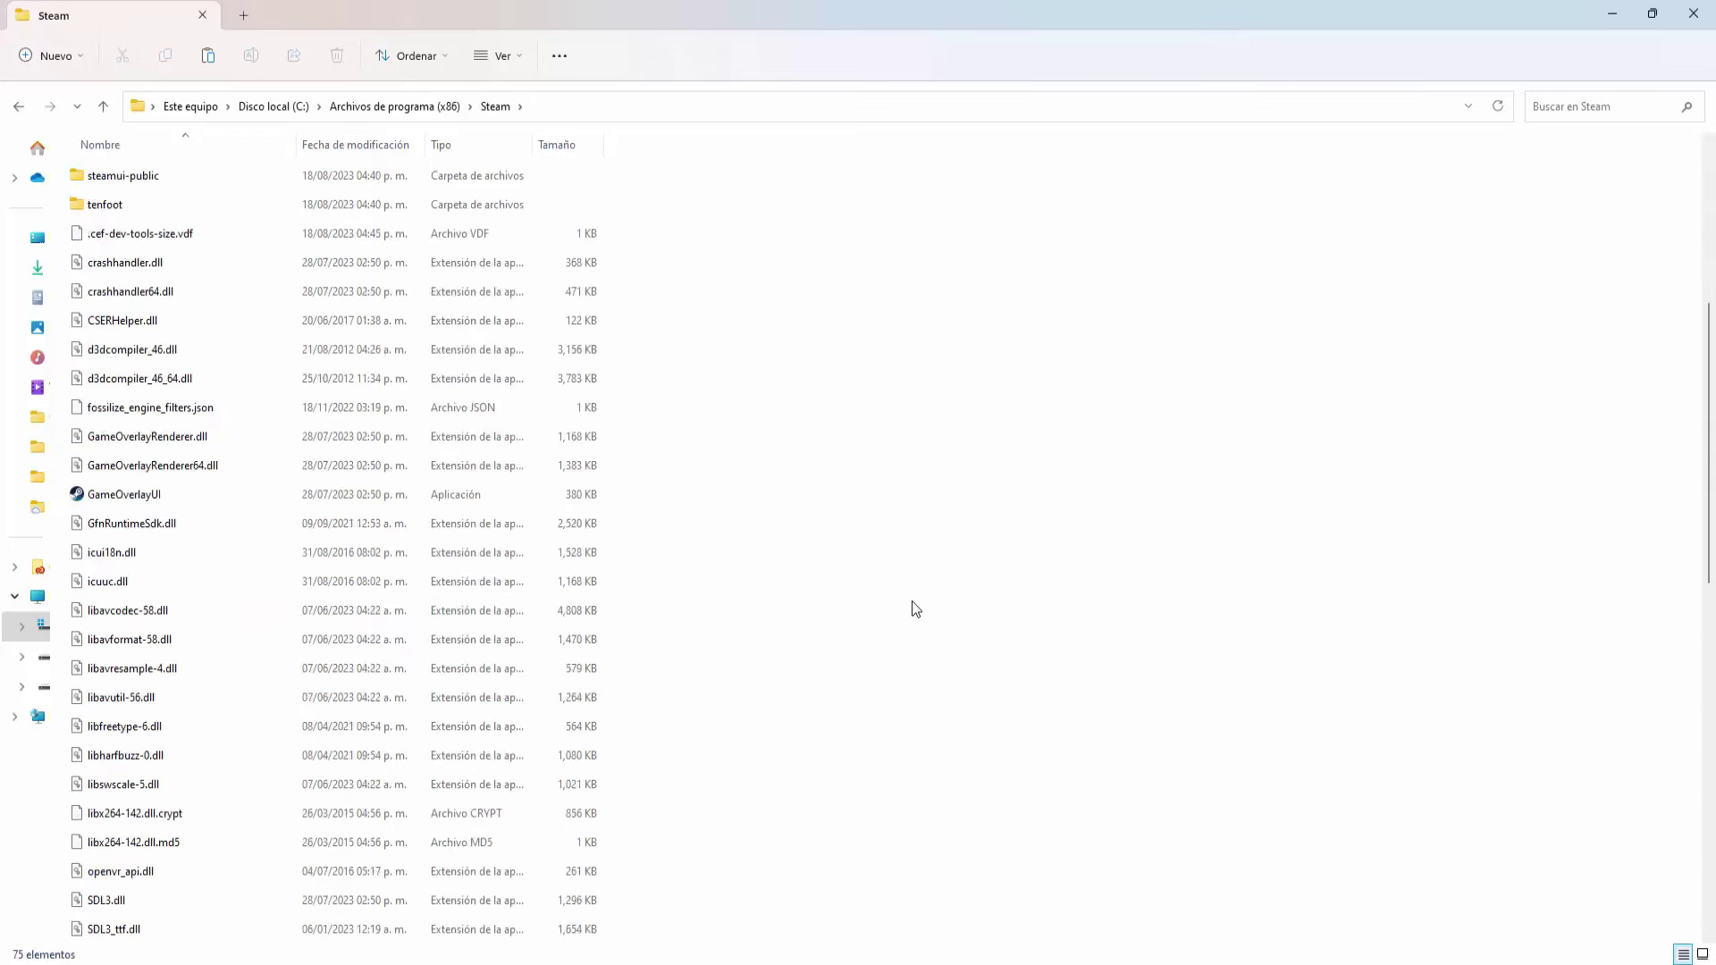
{"action": "right_click", "coordinate": [907, 582]}
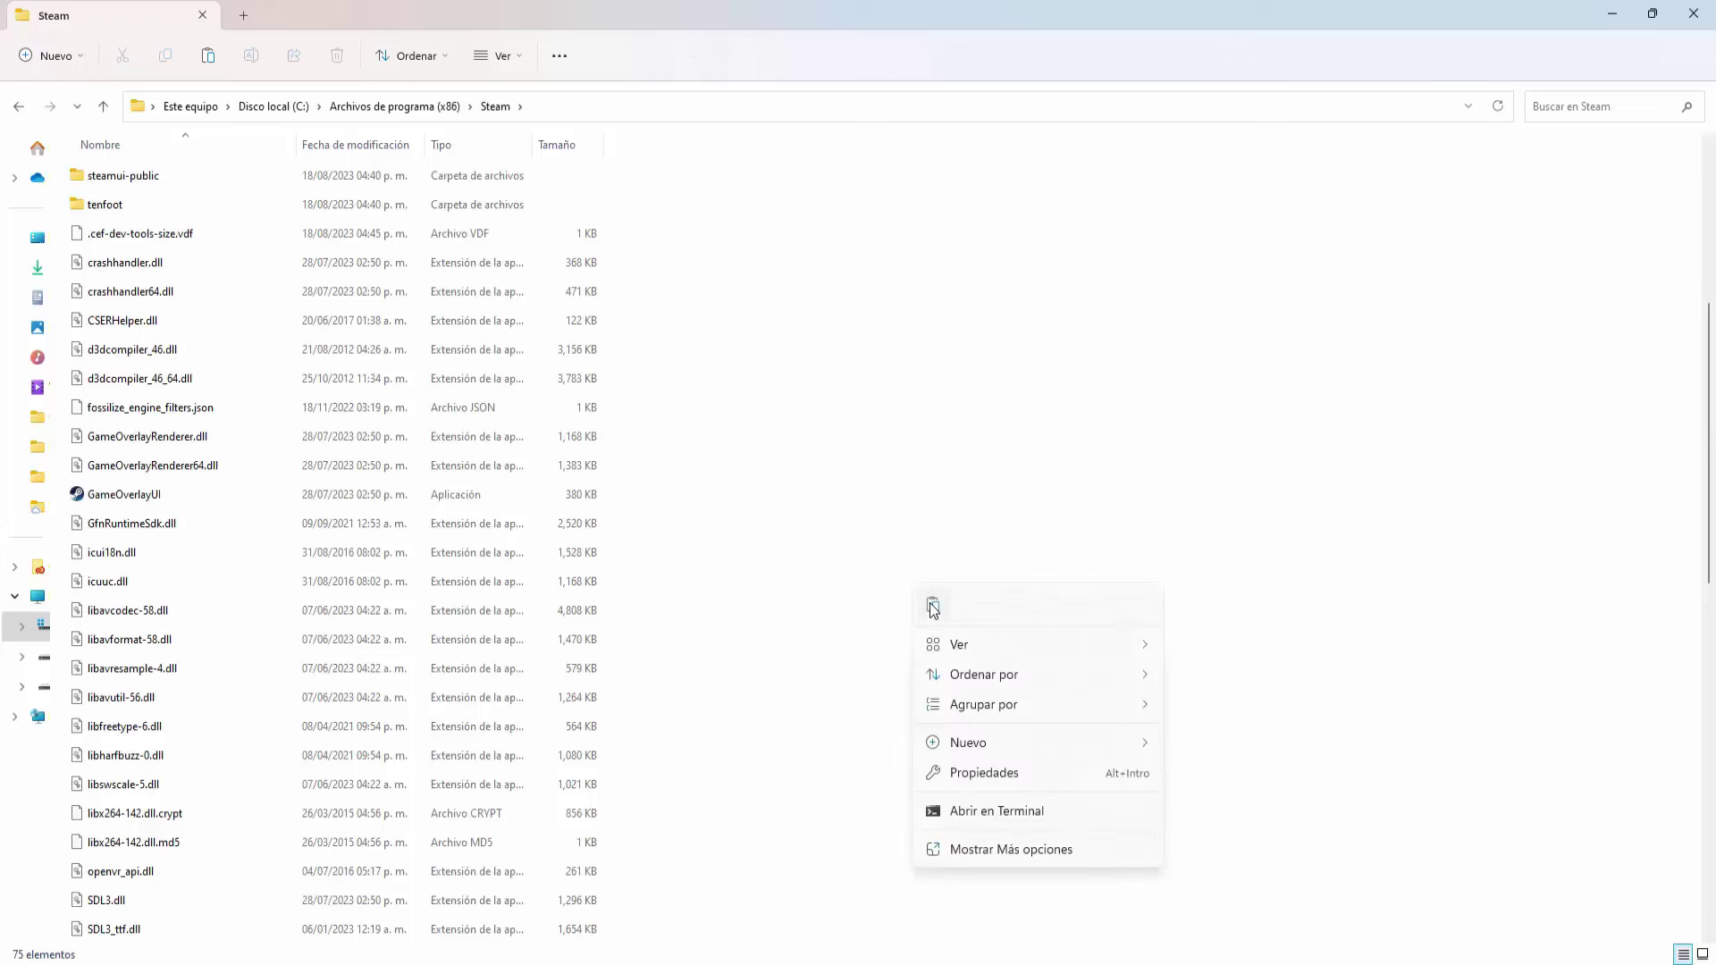
{"action": "left_click", "coordinate": [932, 607]}
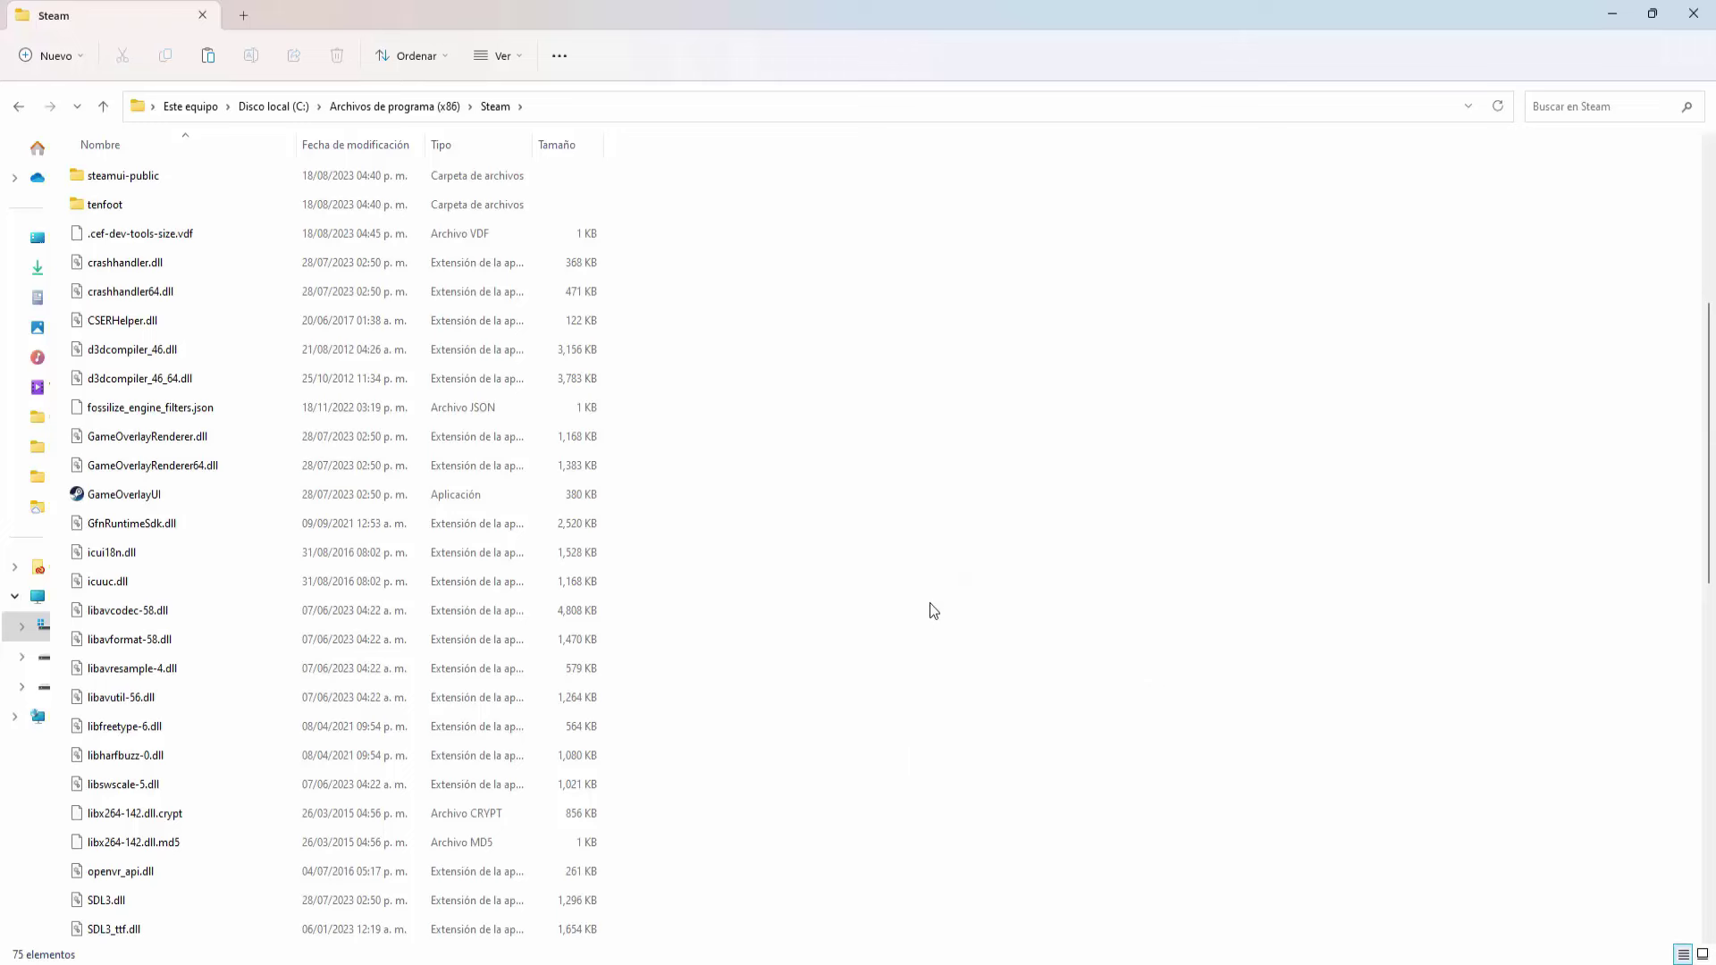
{"action": "scroll", "coordinate": [921, 623], "scroll_direction": "down", "scroll_amount": 10}
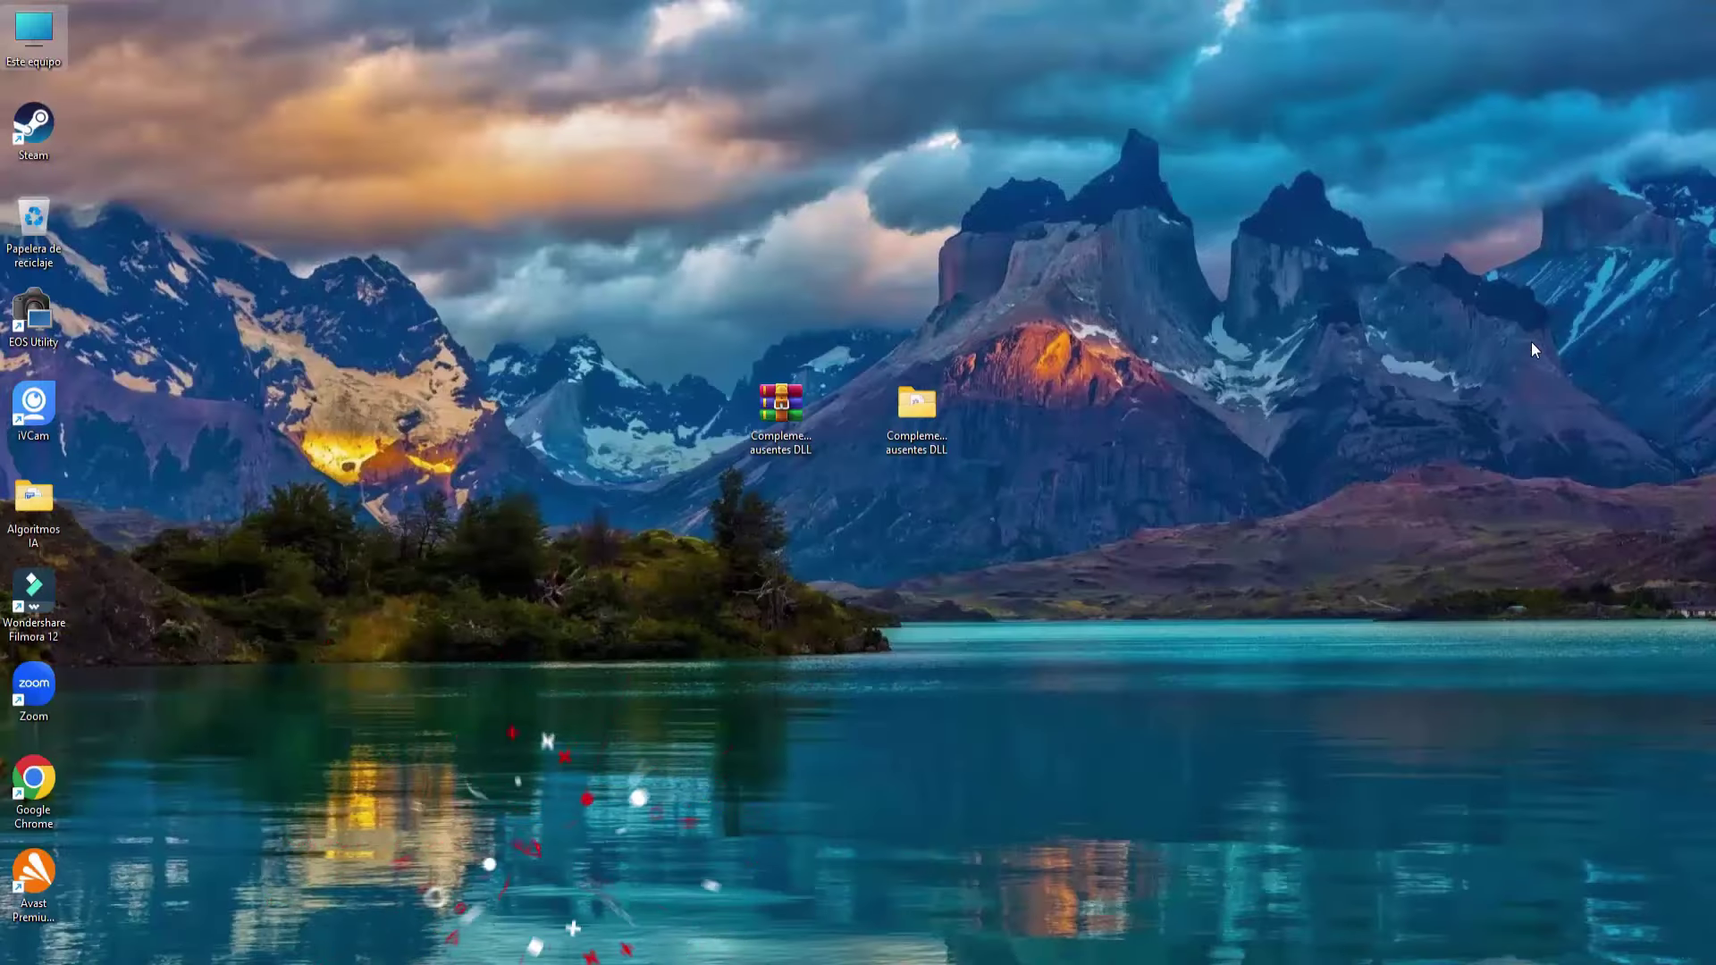
Delete the Complementos ausentes DLL archive and the extracted folder from the desktop
{"action": "left_click_drag", "start_coordinate": [1352, 698], "coordinate": [733, 377]}
{"action": "key", "text": "Delete"}
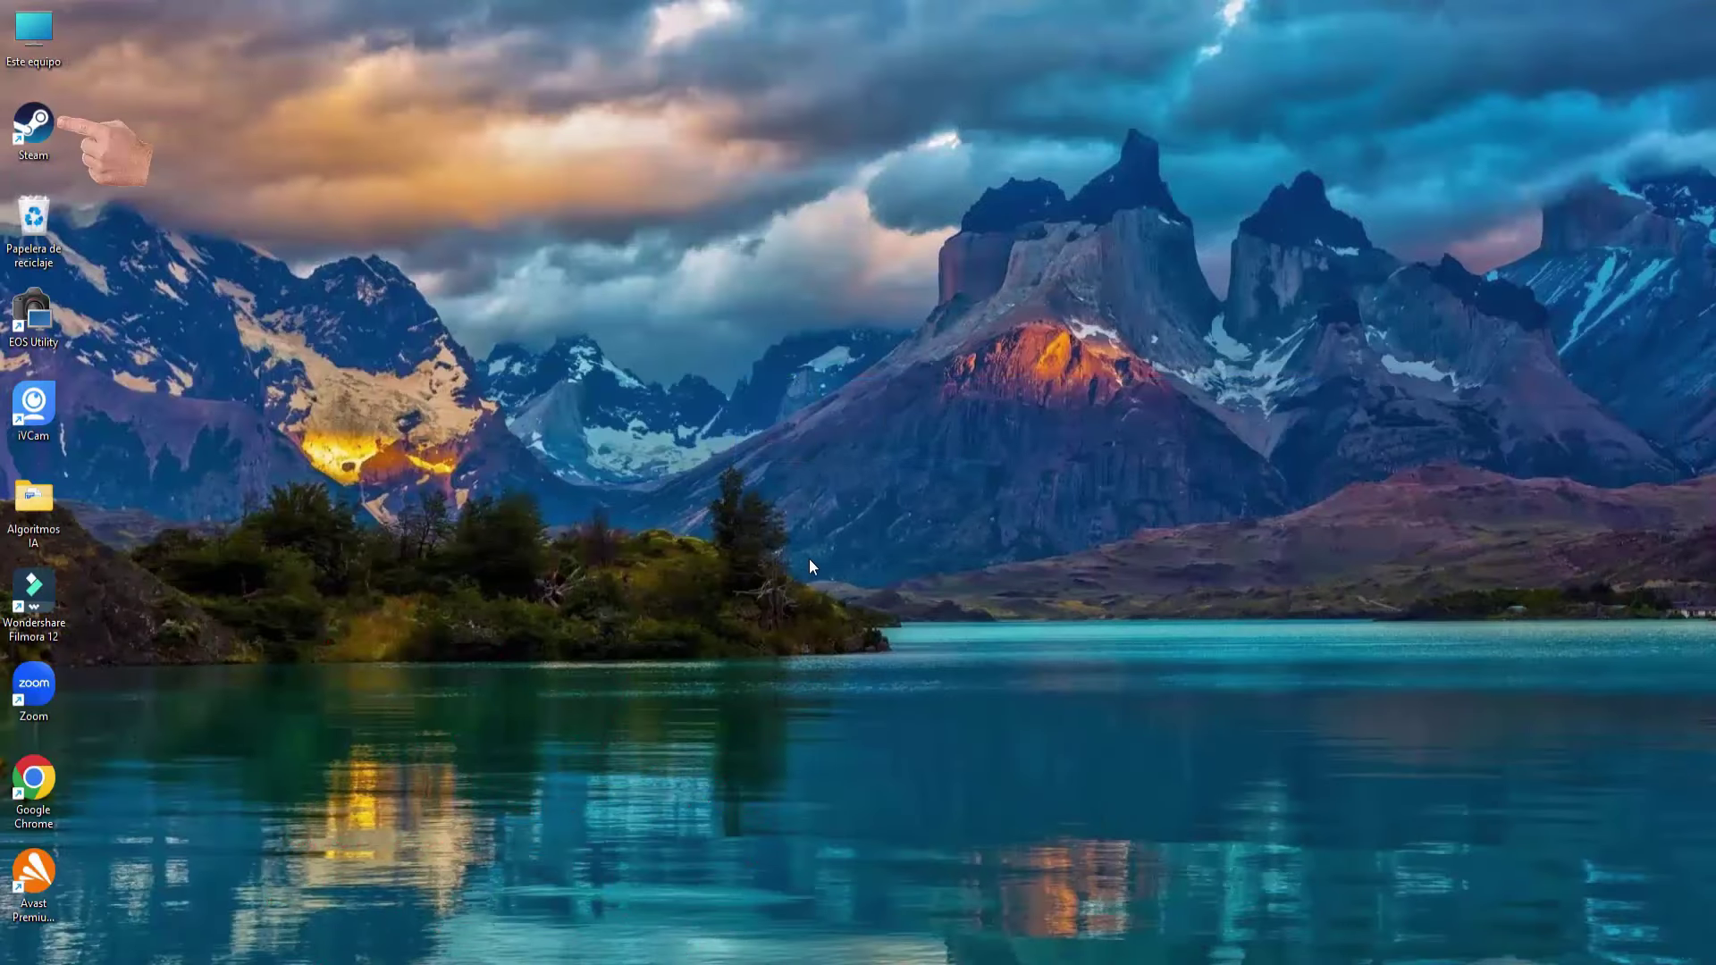
Run Steam as administrator from its desktop shortcut
{"action": "right_click", "coordinate": [40, 124]}
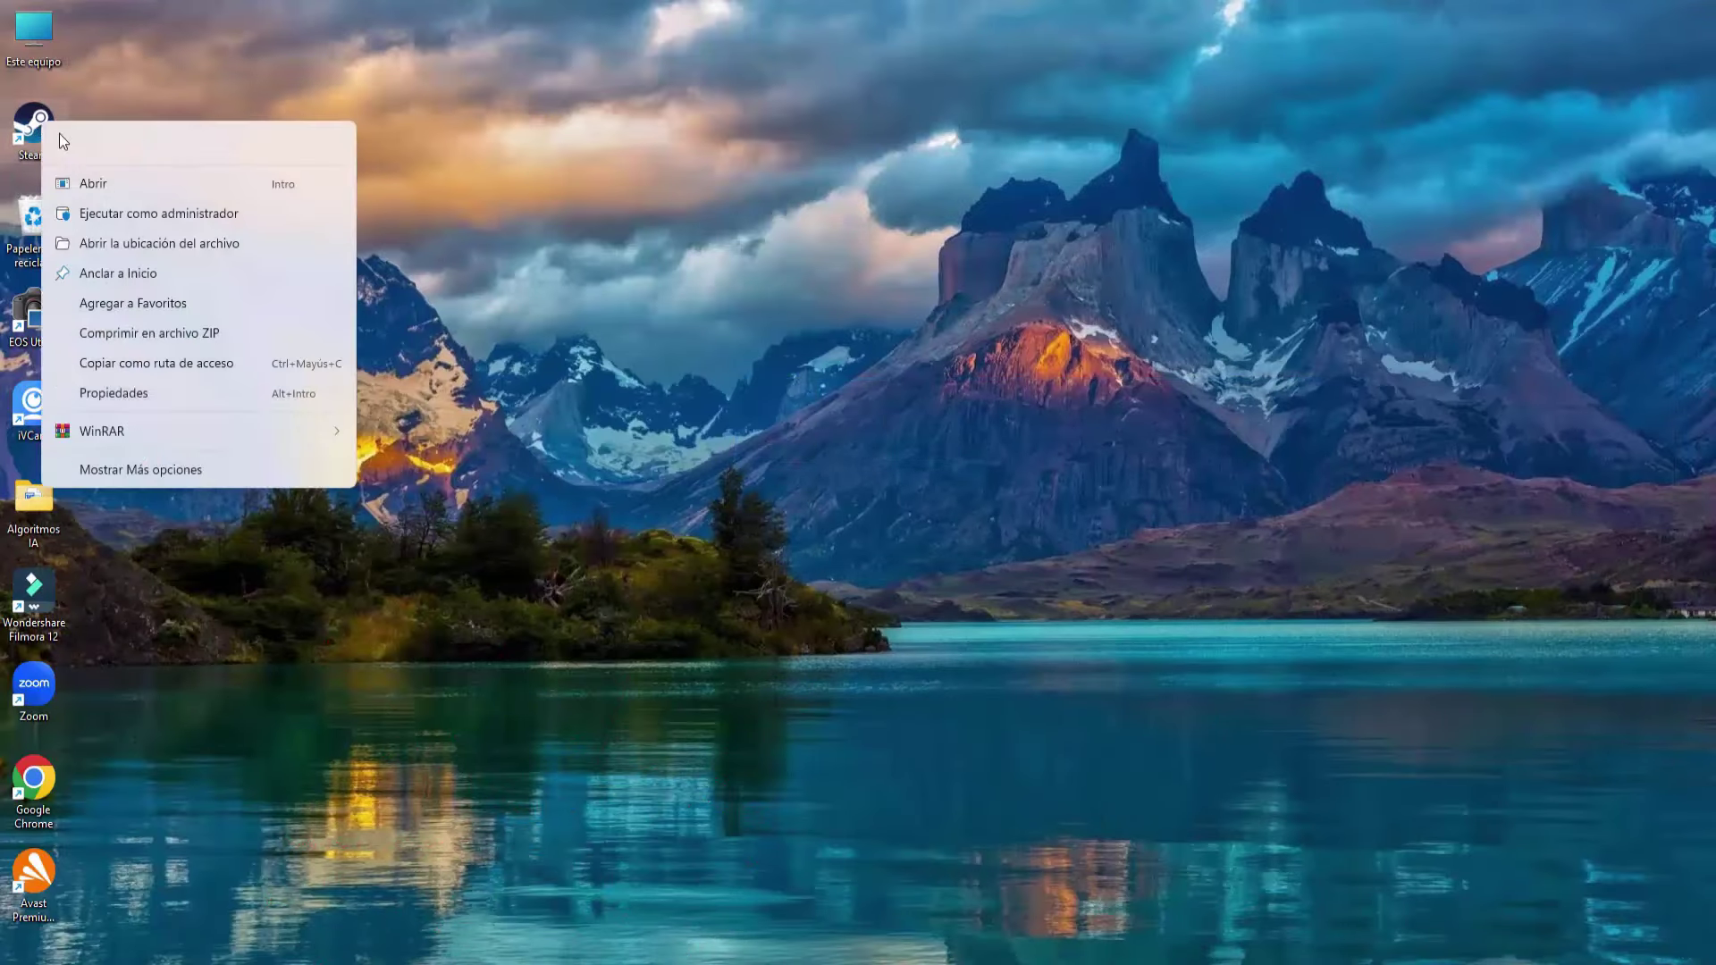
{"action": "left_click", "coordinate": [134, 212]}
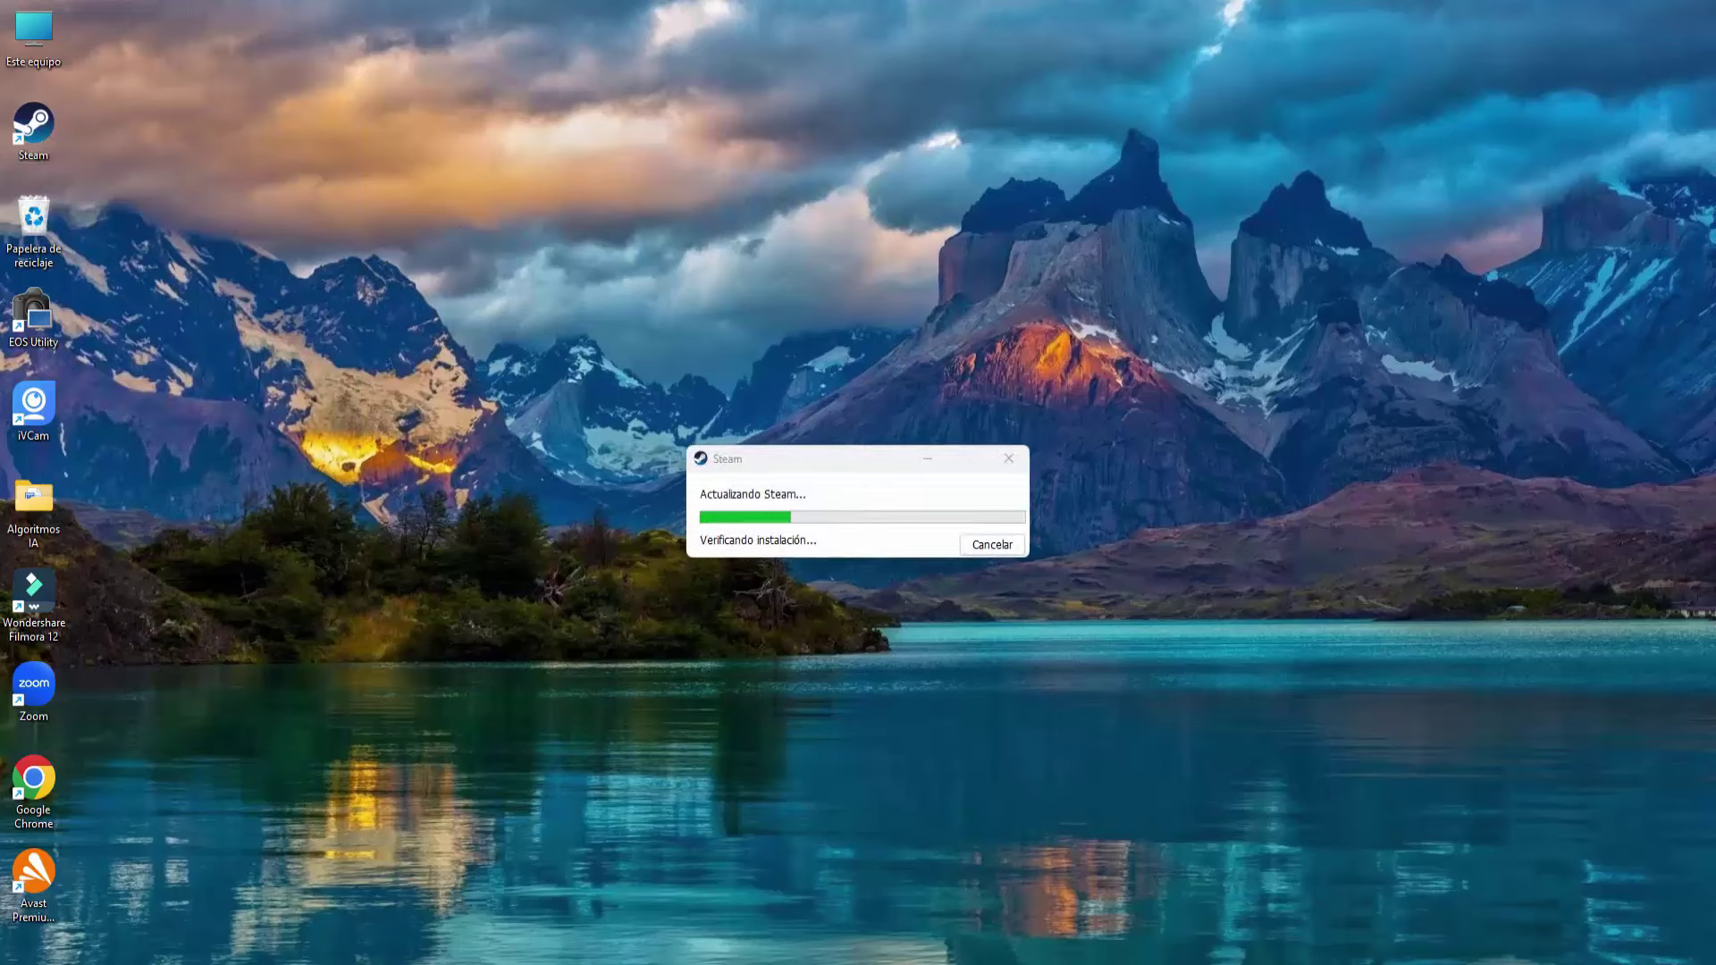